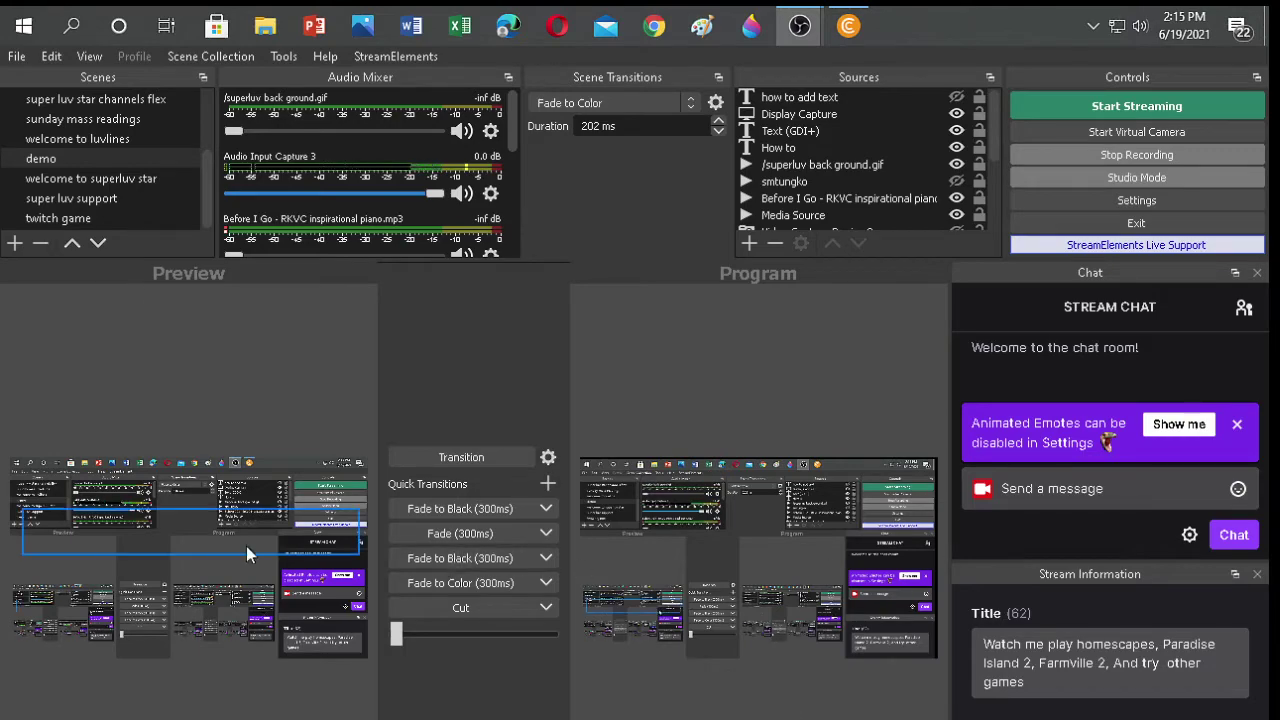
left_click(300, 545)
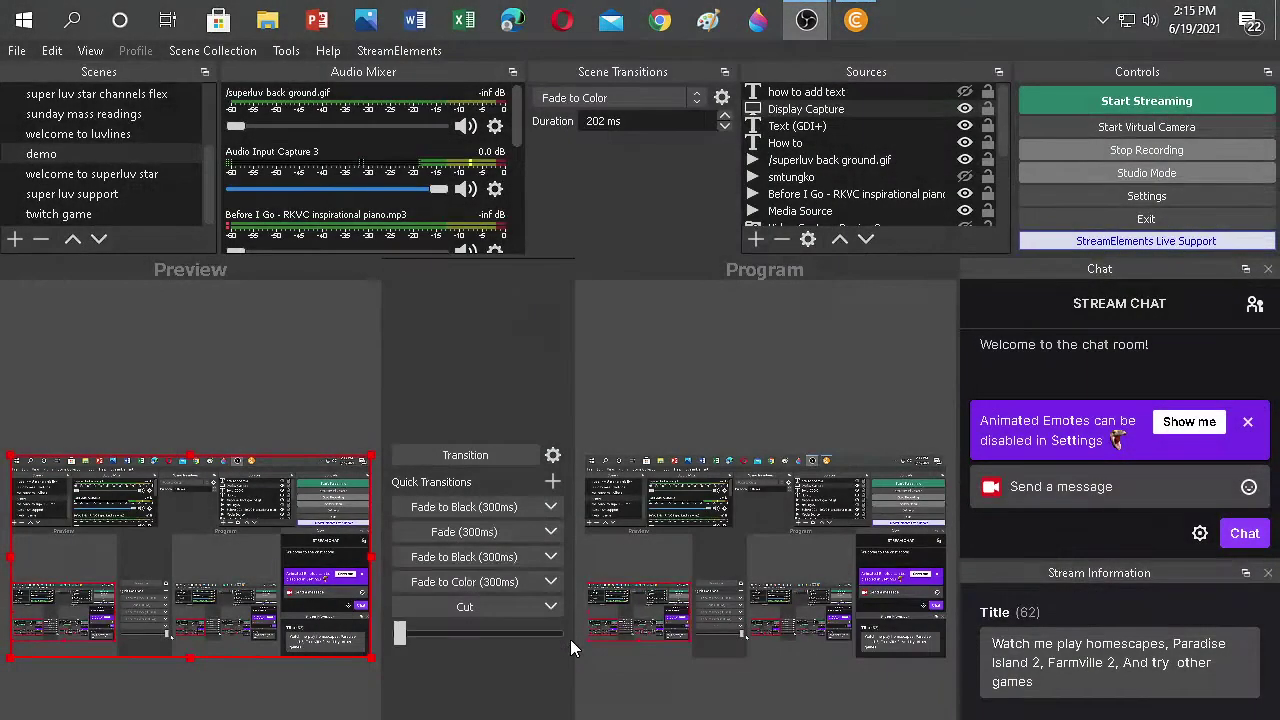
left_click(330, 350)
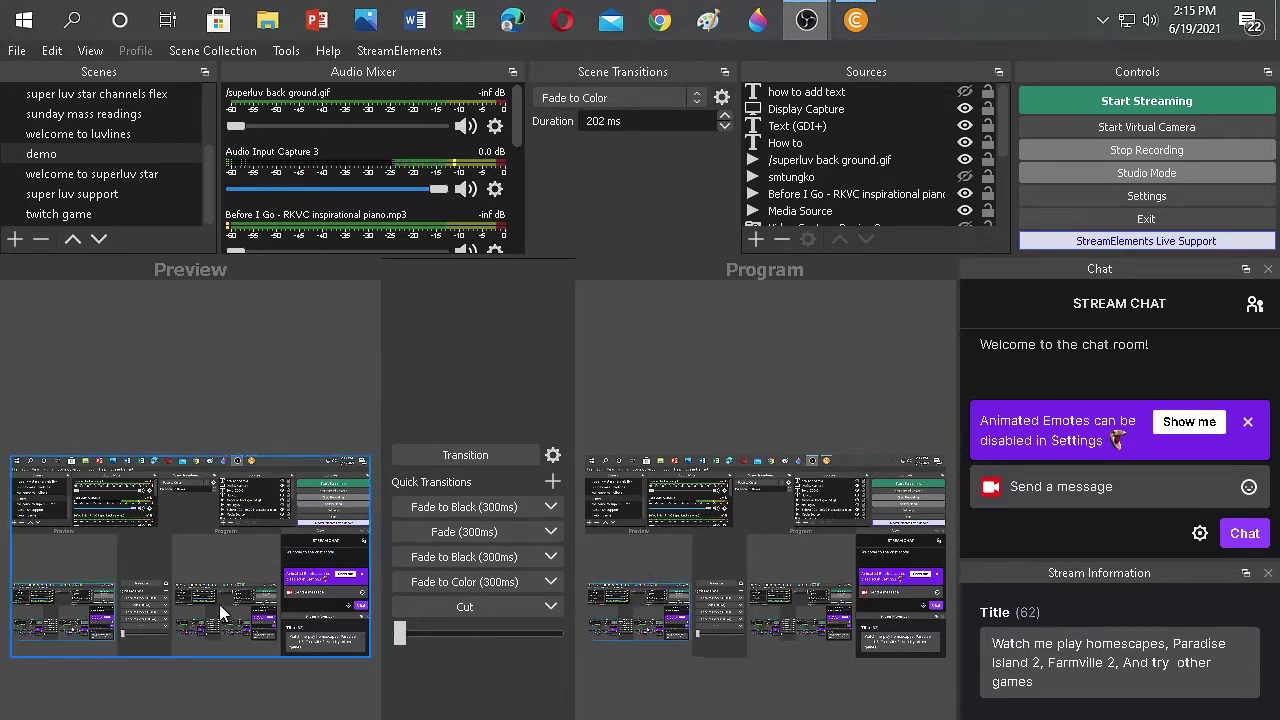
left_click(224, 464)
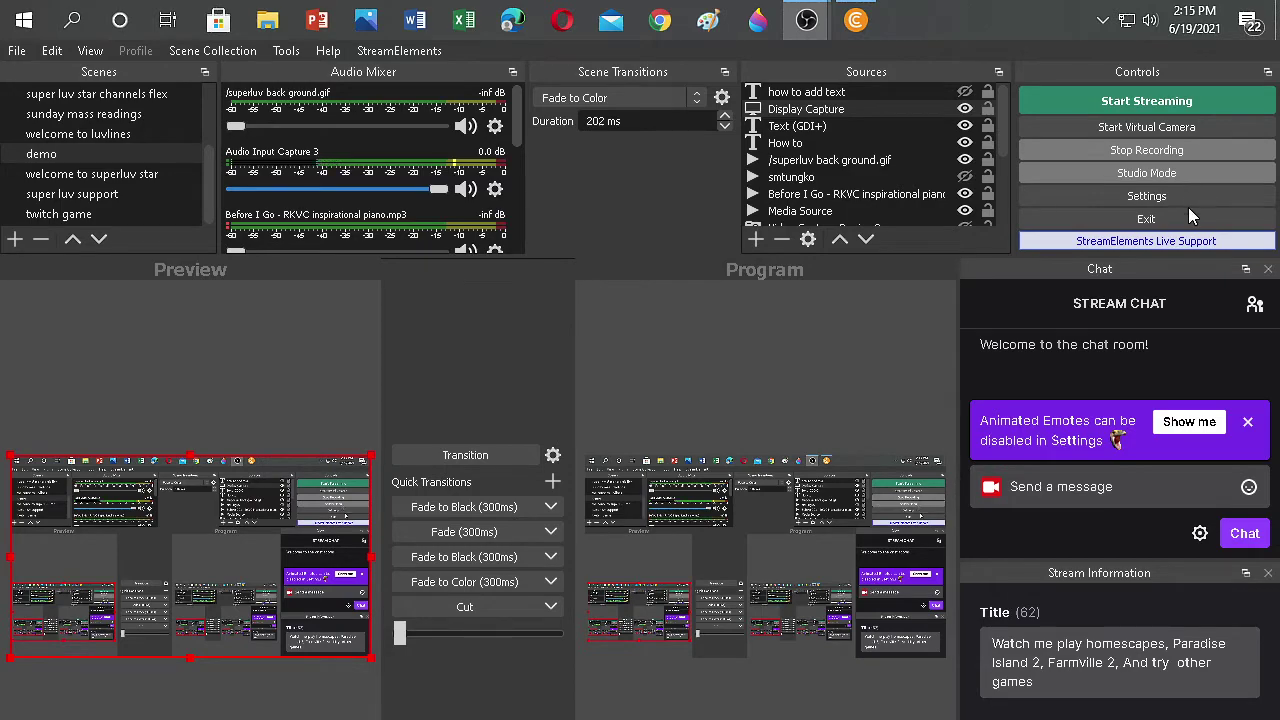
Switch to YouTube Studio in the browser and open the management page for the channel's live streams
left_click(860, 22)
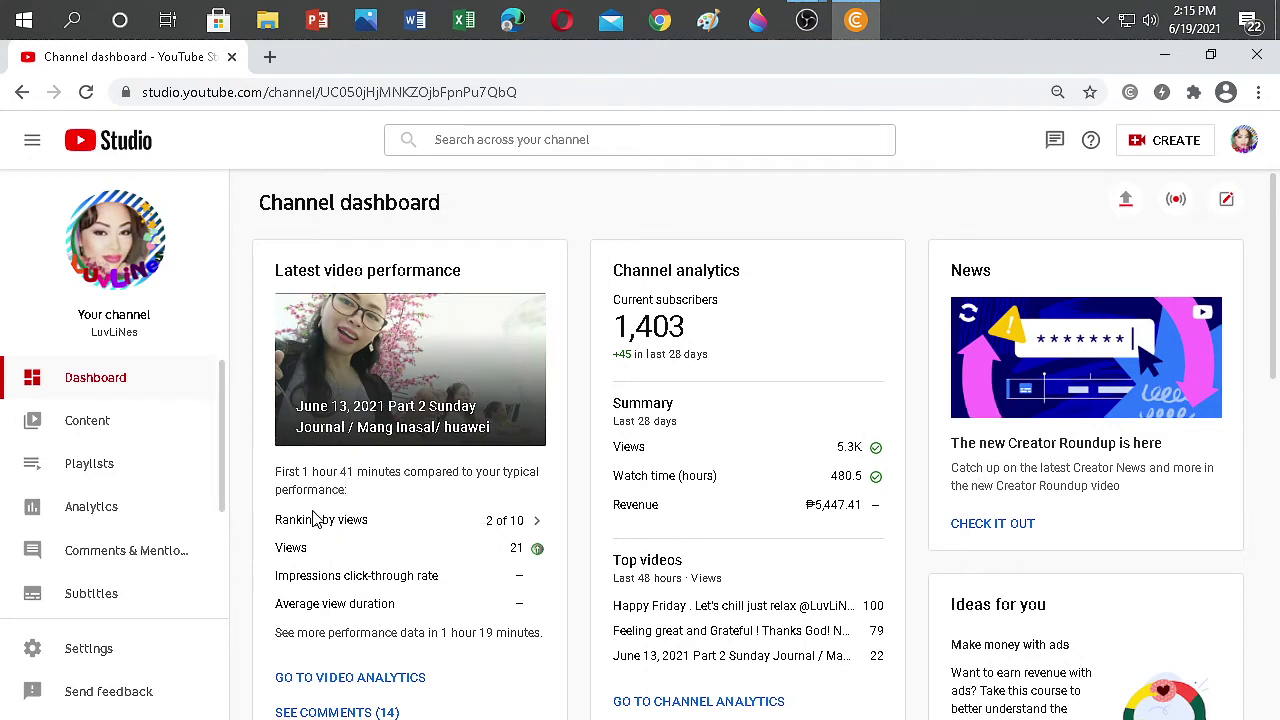
scroll(150, 410, "down", 2)
scroll(155, 415, "up", 2)
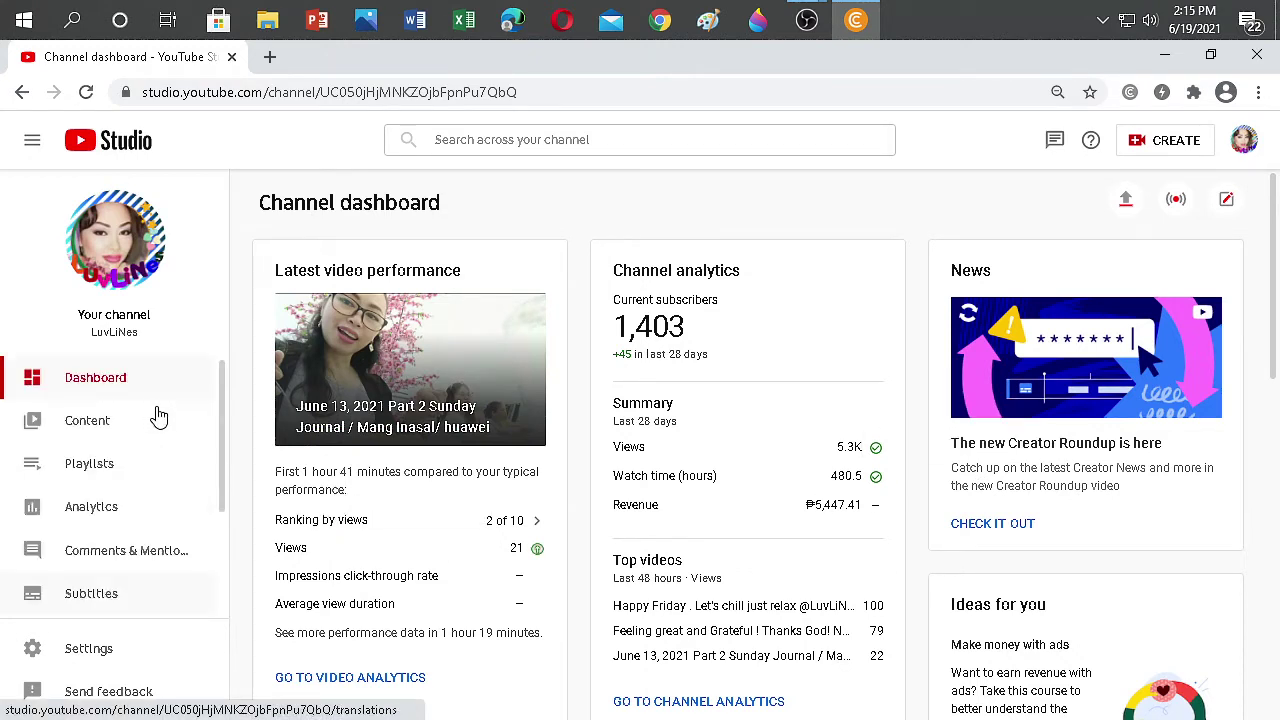
left_click(1176, 202)
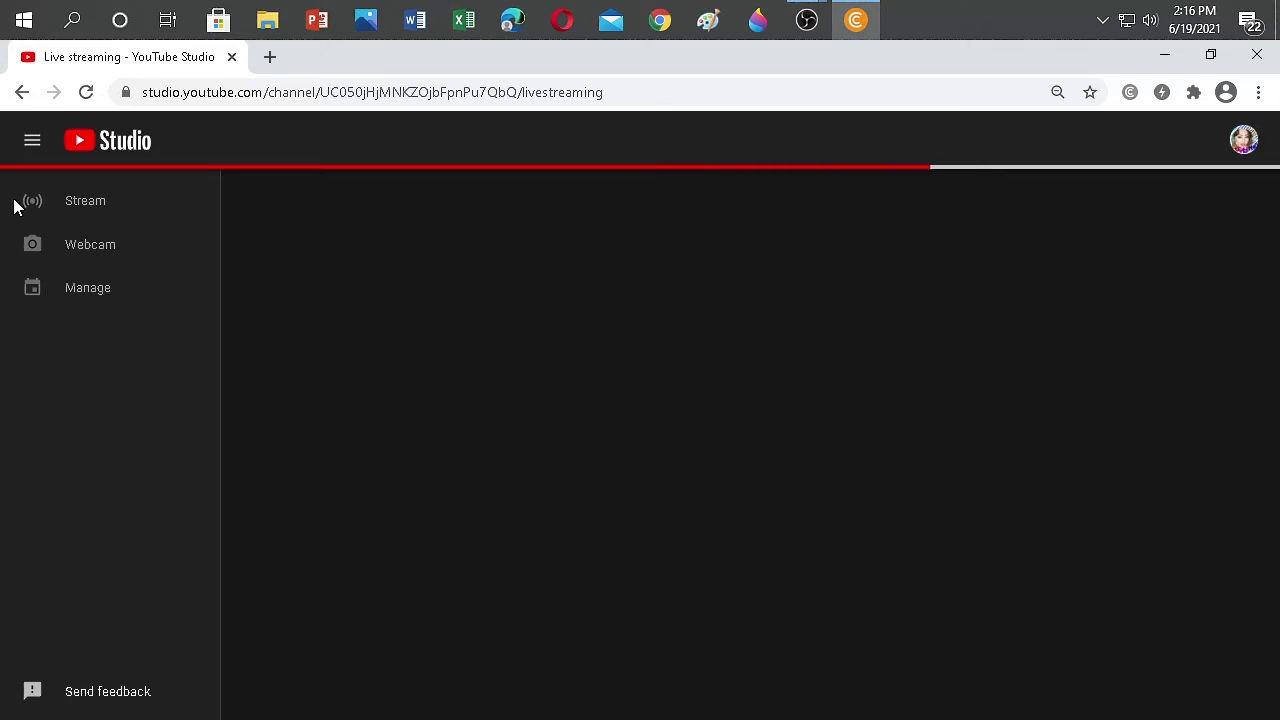
left_click(75, 302)
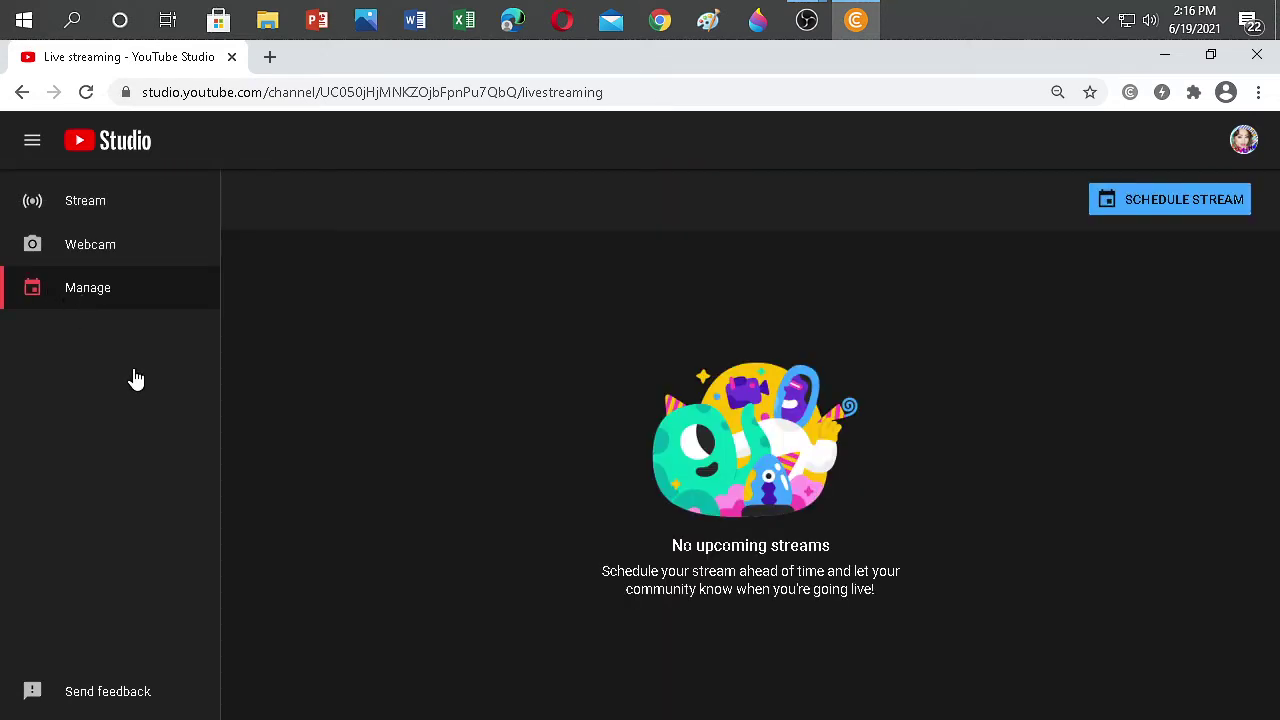
left_click(53, 300)
left_click(1191, 208)
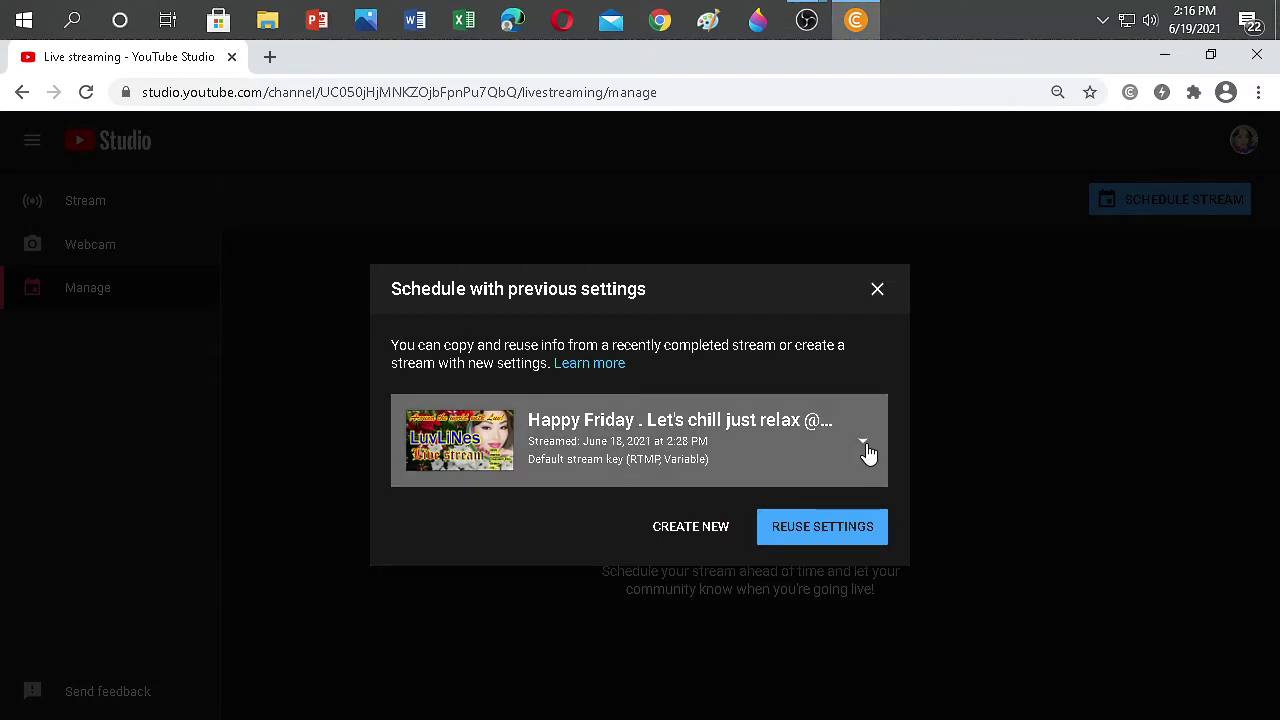
left_click(757, 423)
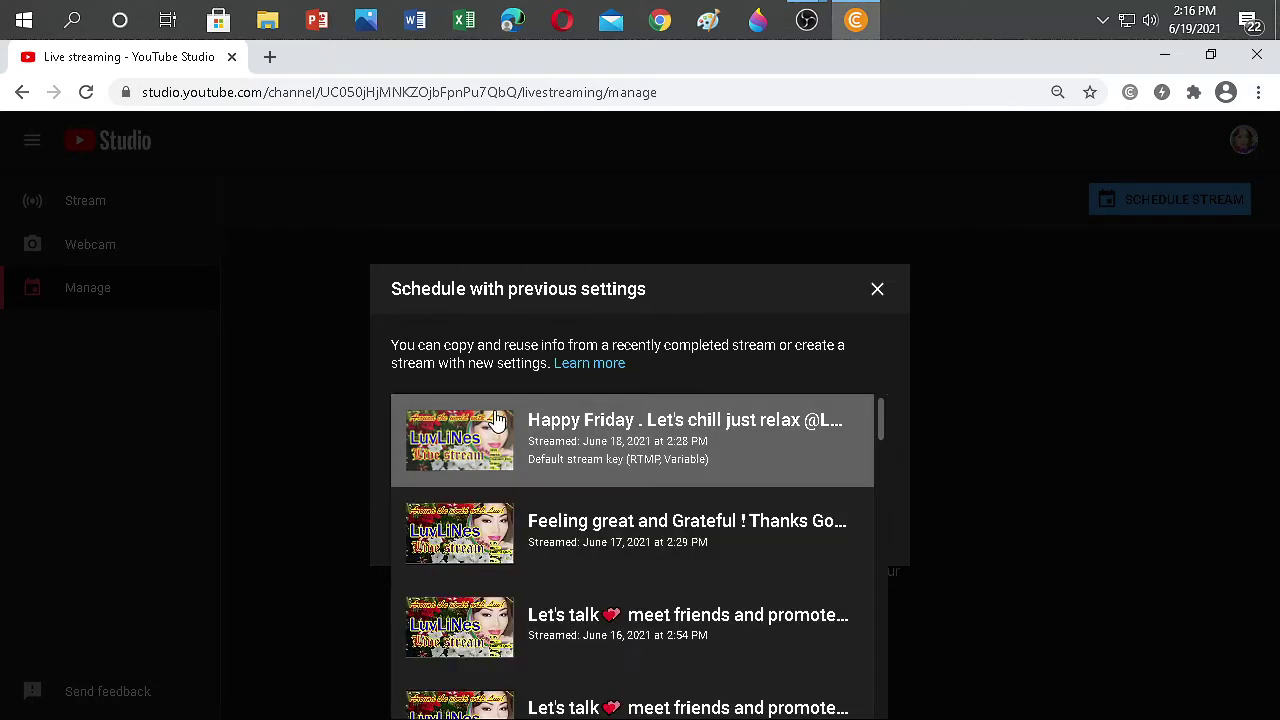
left_click(826, 428)
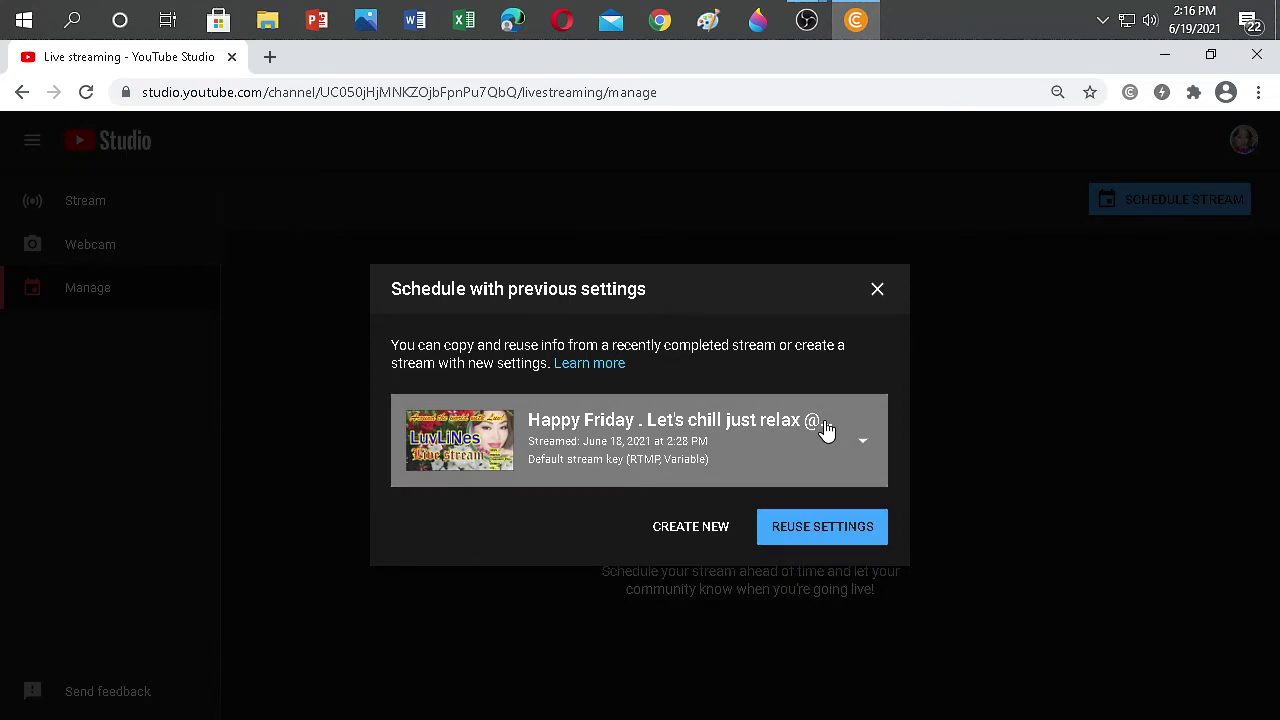
left_click(686, 534)
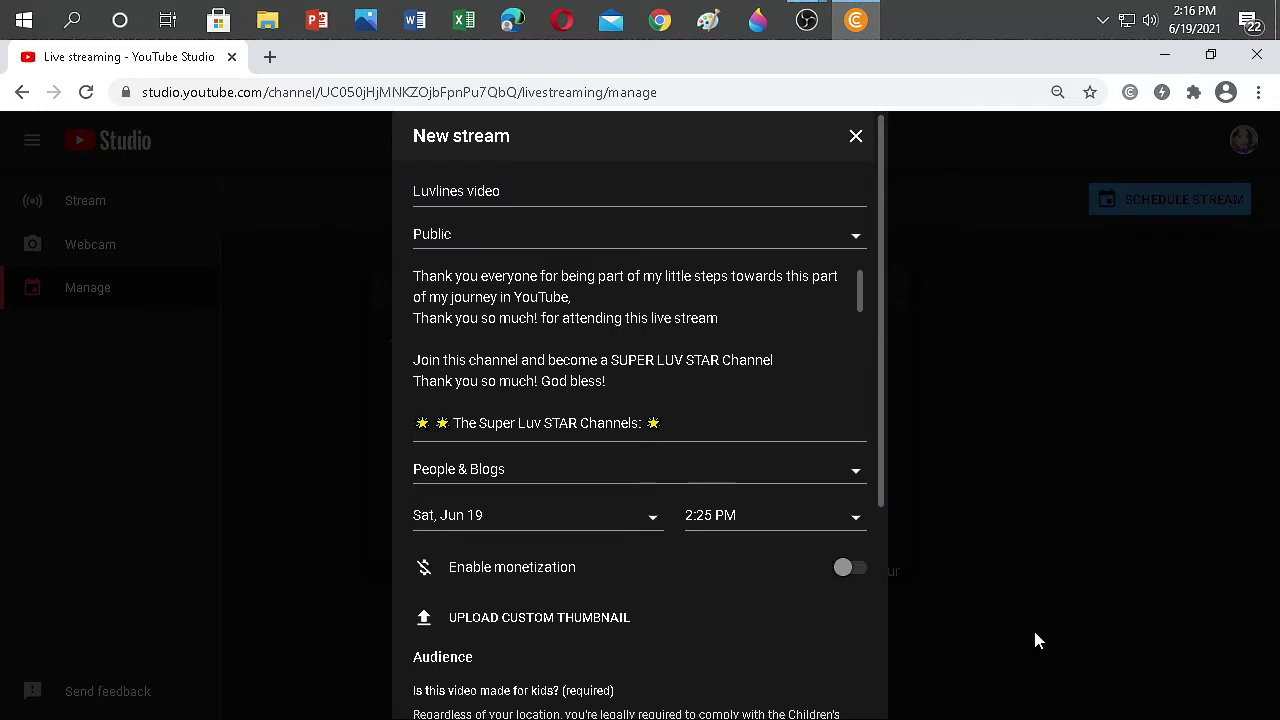
left_click(856, 136)
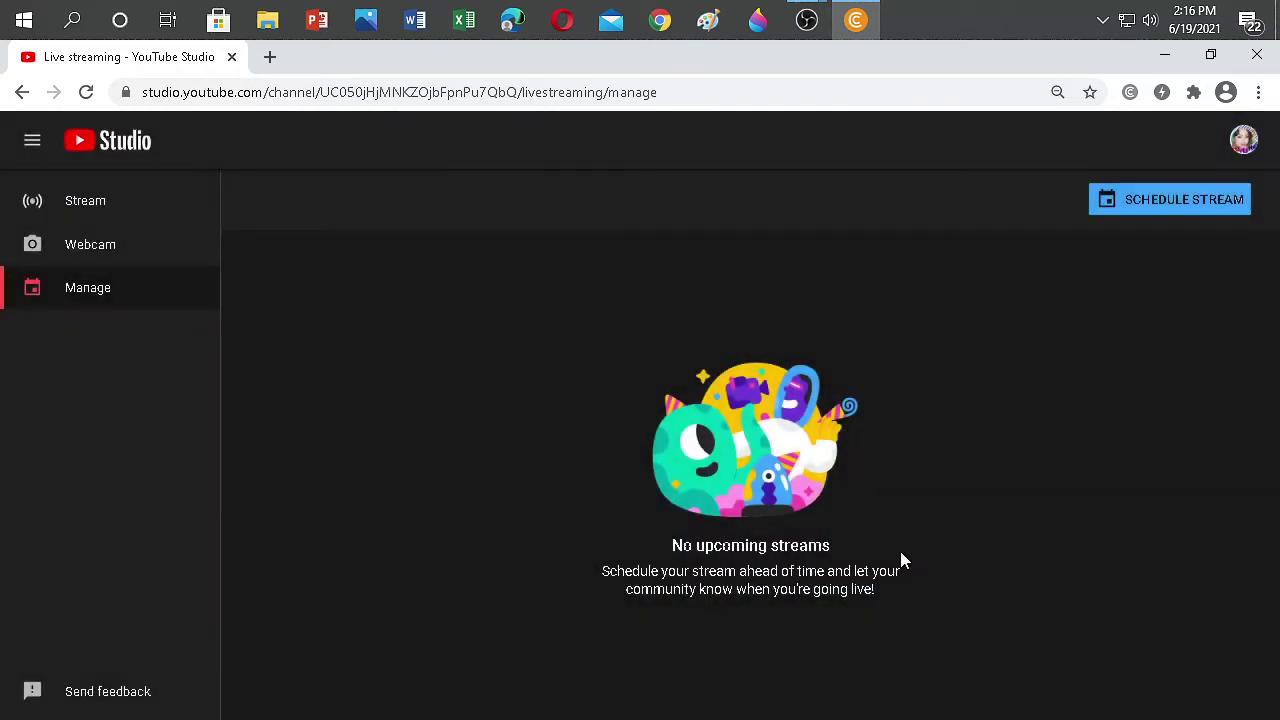
Schedule a new stream reusing the settings of the June 18, 2021 "Happy Friday" stream
left_click(1206, 200)
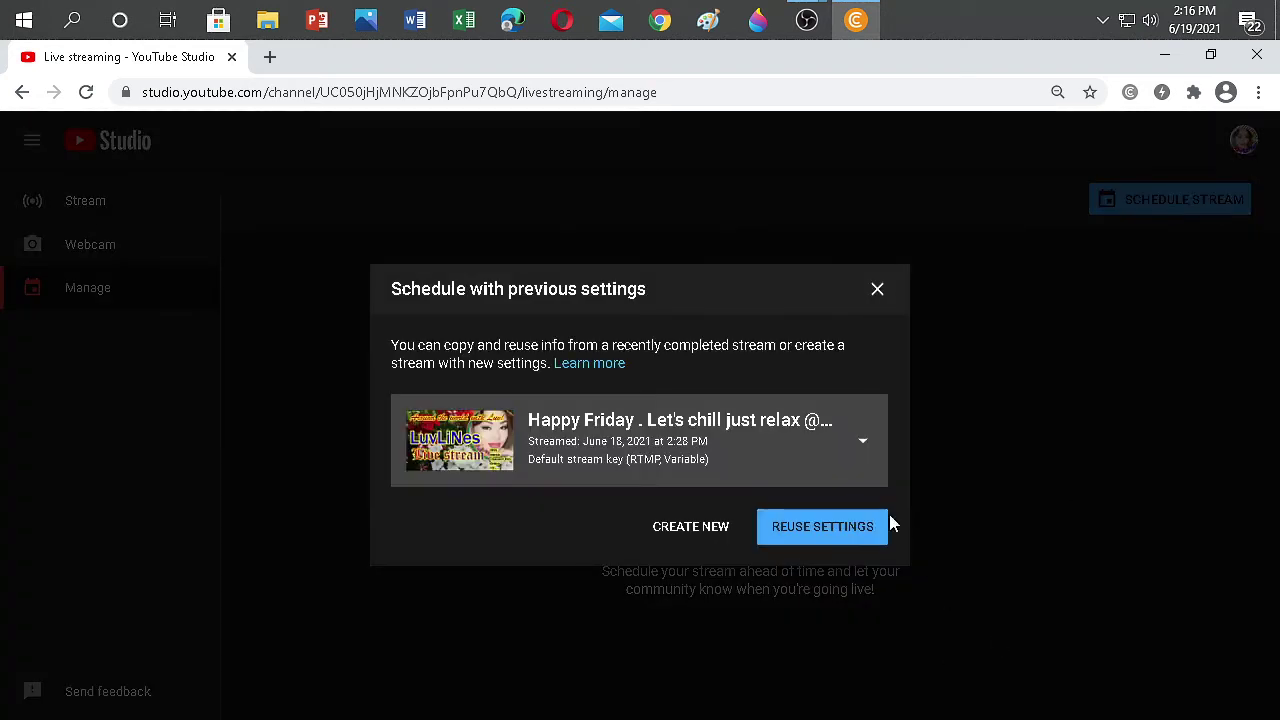
left_click(867, 441)
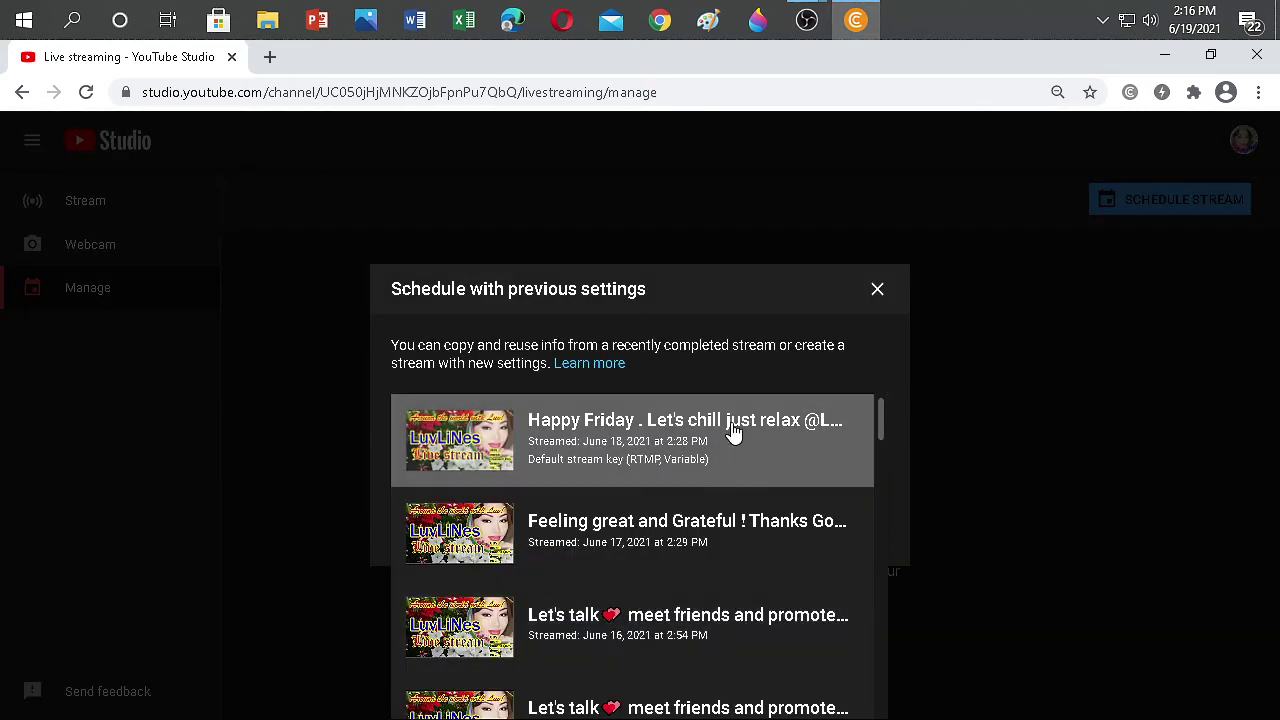
scroll(731, 434, "down", 4)
scroll(735, 498, "up", 4)
left_click(767, 437)
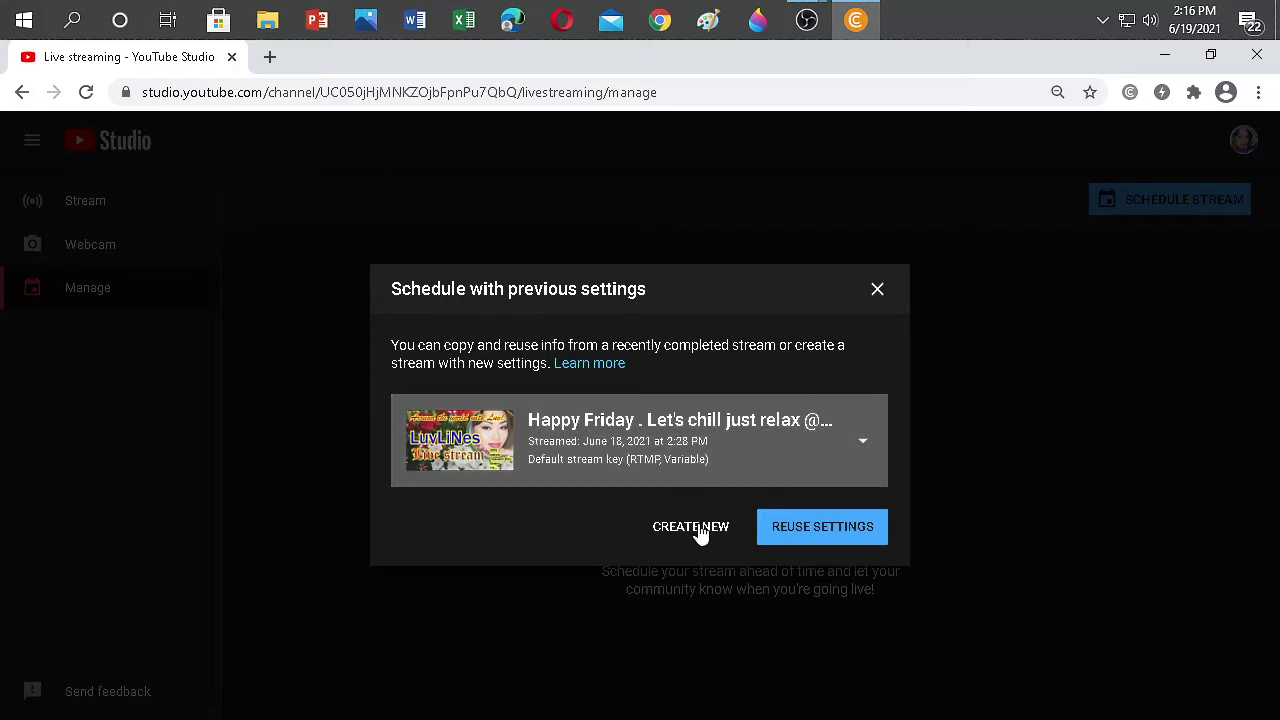
left_click(825, 535)
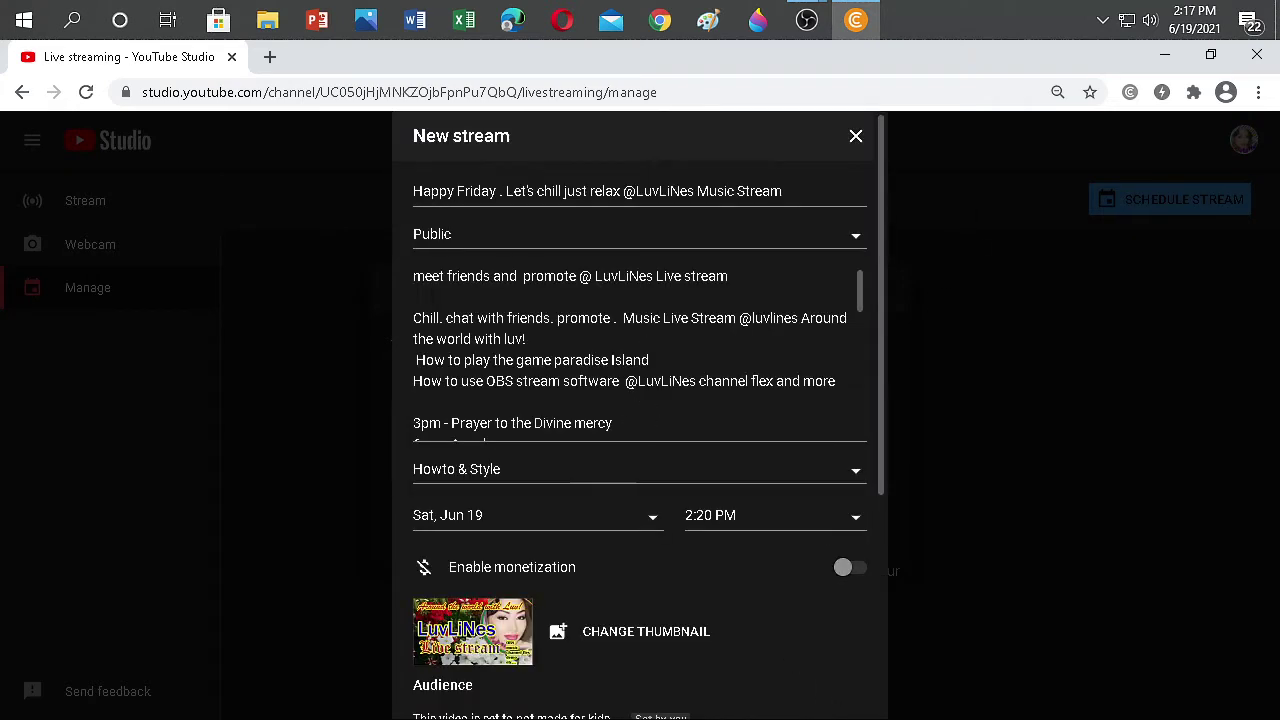
Enable monetization for the new stream and set its start time to 2:30 PM
left_click(852, 568)
scroll(491, 243, "down", 4)
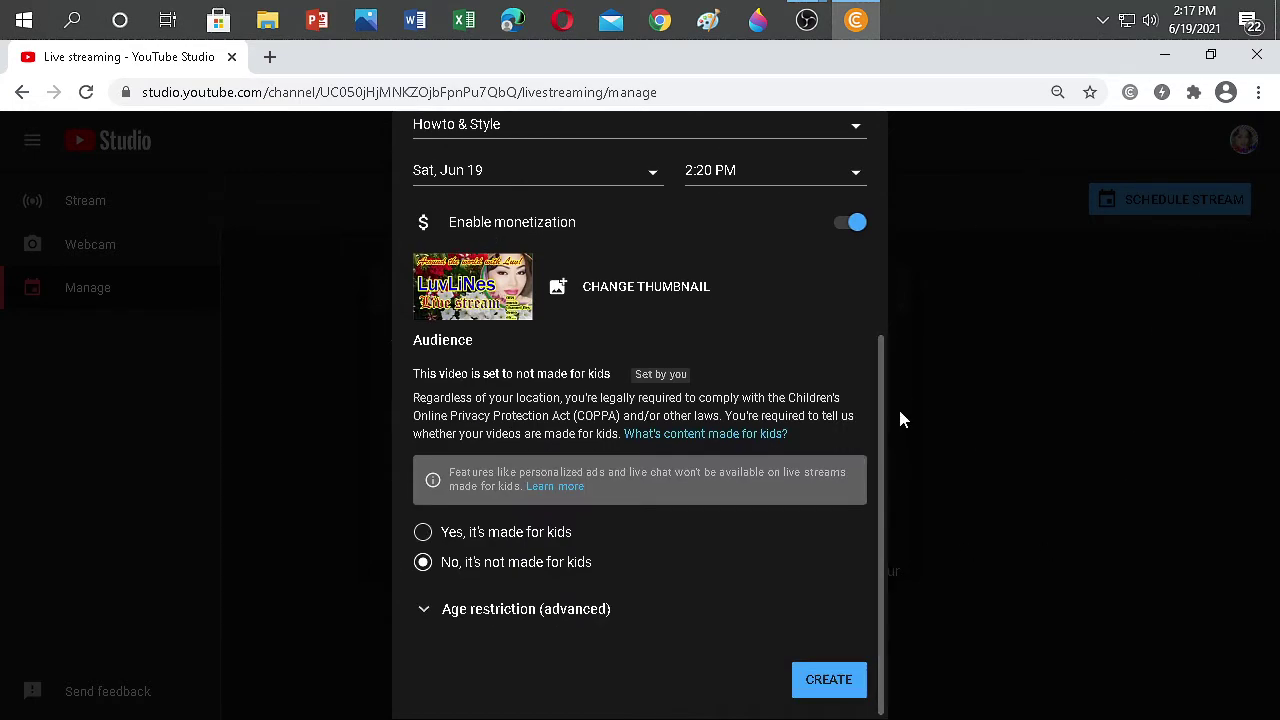
scroll(868, 330, "up", 1)
scroll(868, 330, "up", 3)
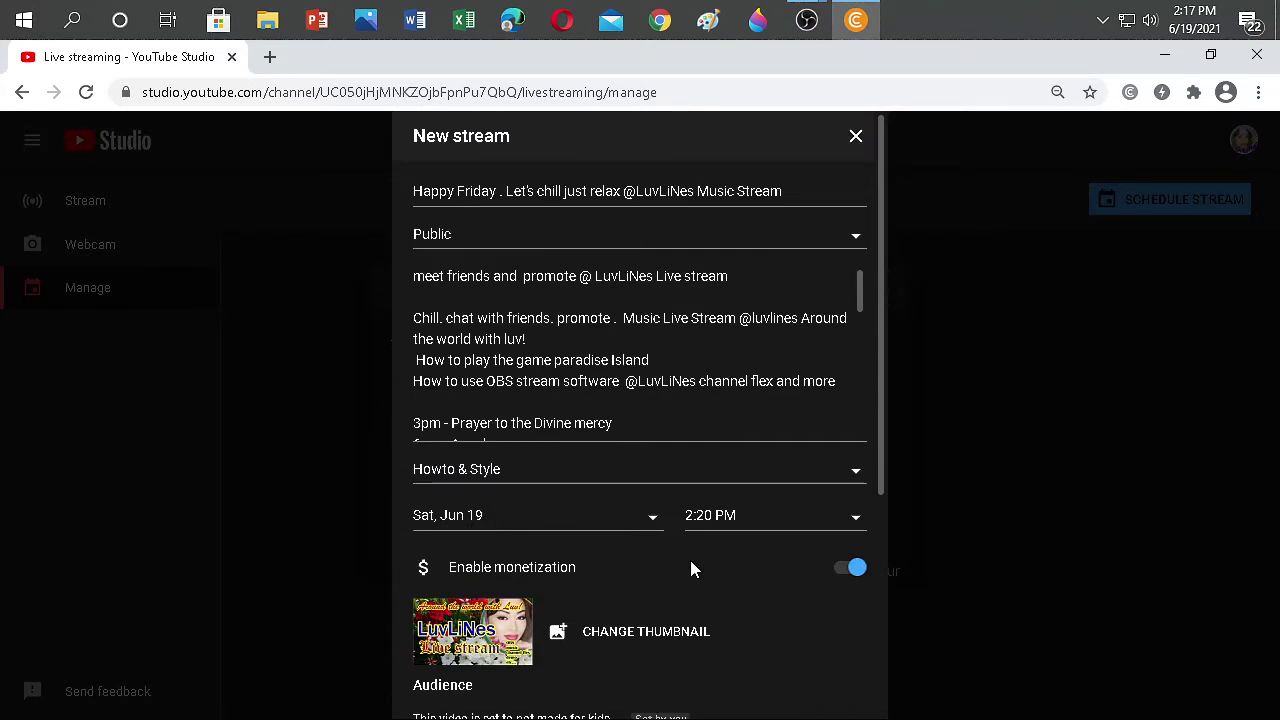
left_click(853, 523)
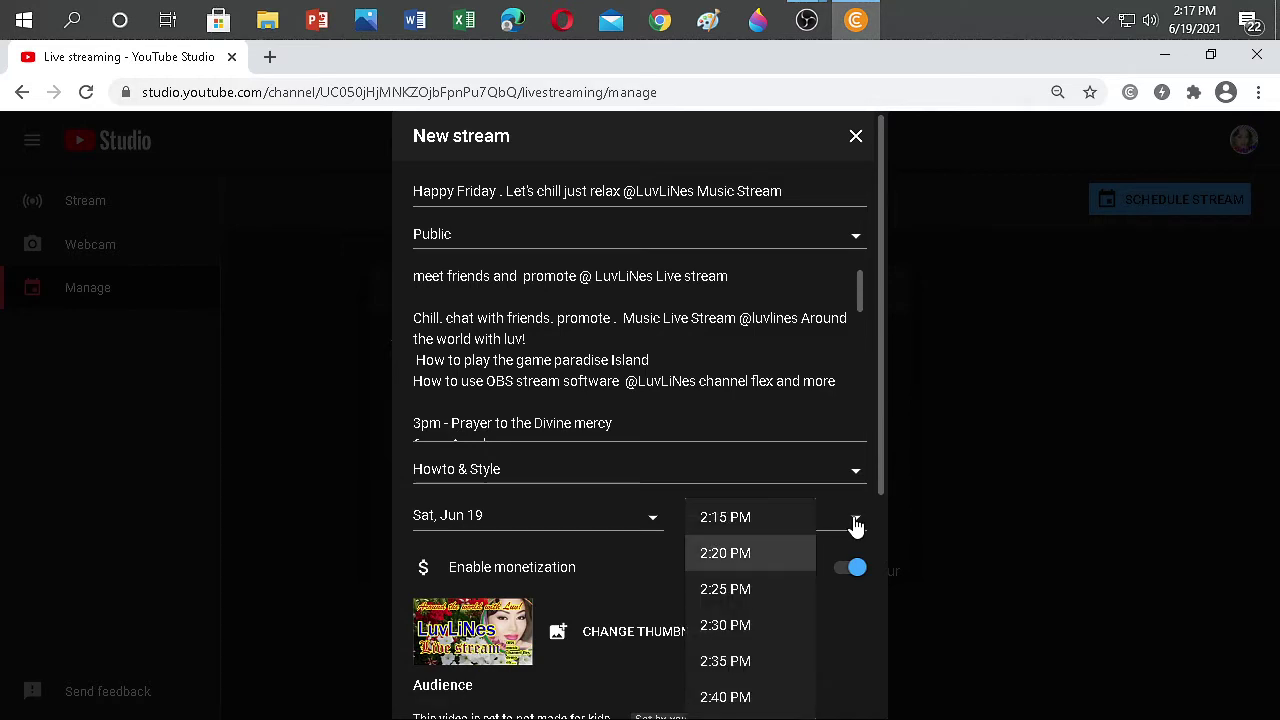
left_click(726, 628)
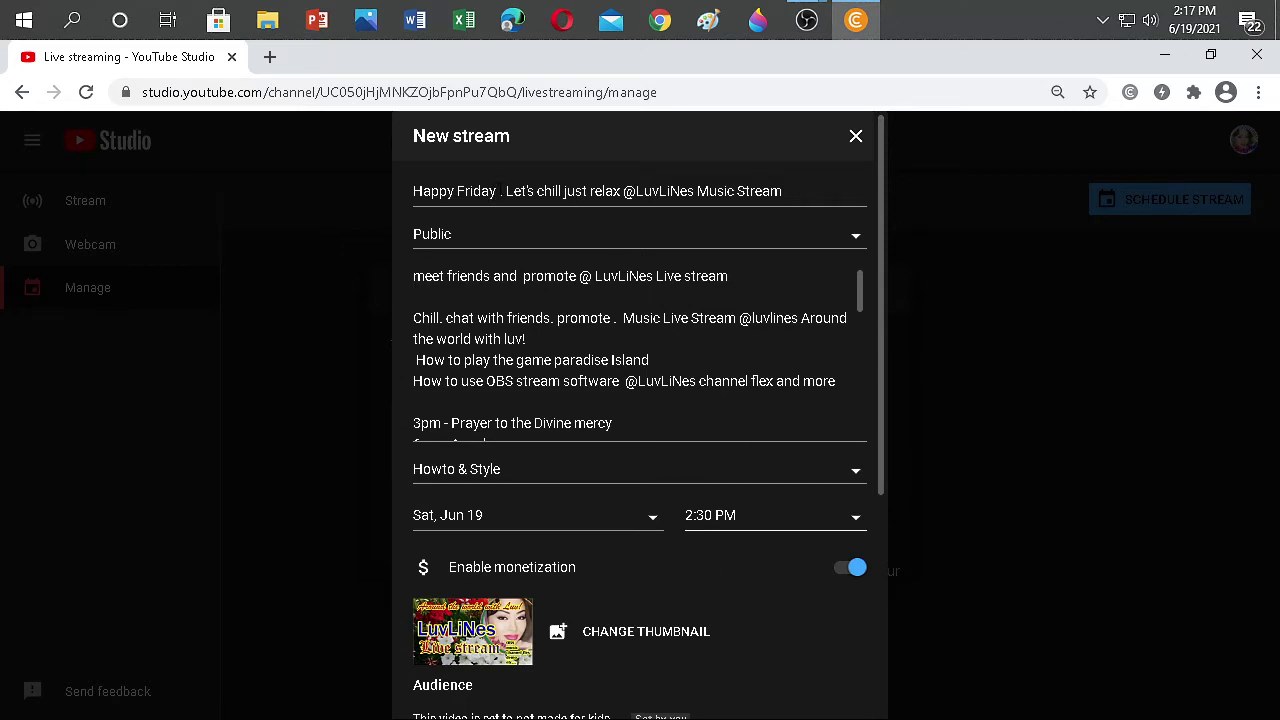
Replace "Happy Friday" at the start of the stream title with "Hopeful Saturday"
left_click_drag(500, 191, 413, 196)
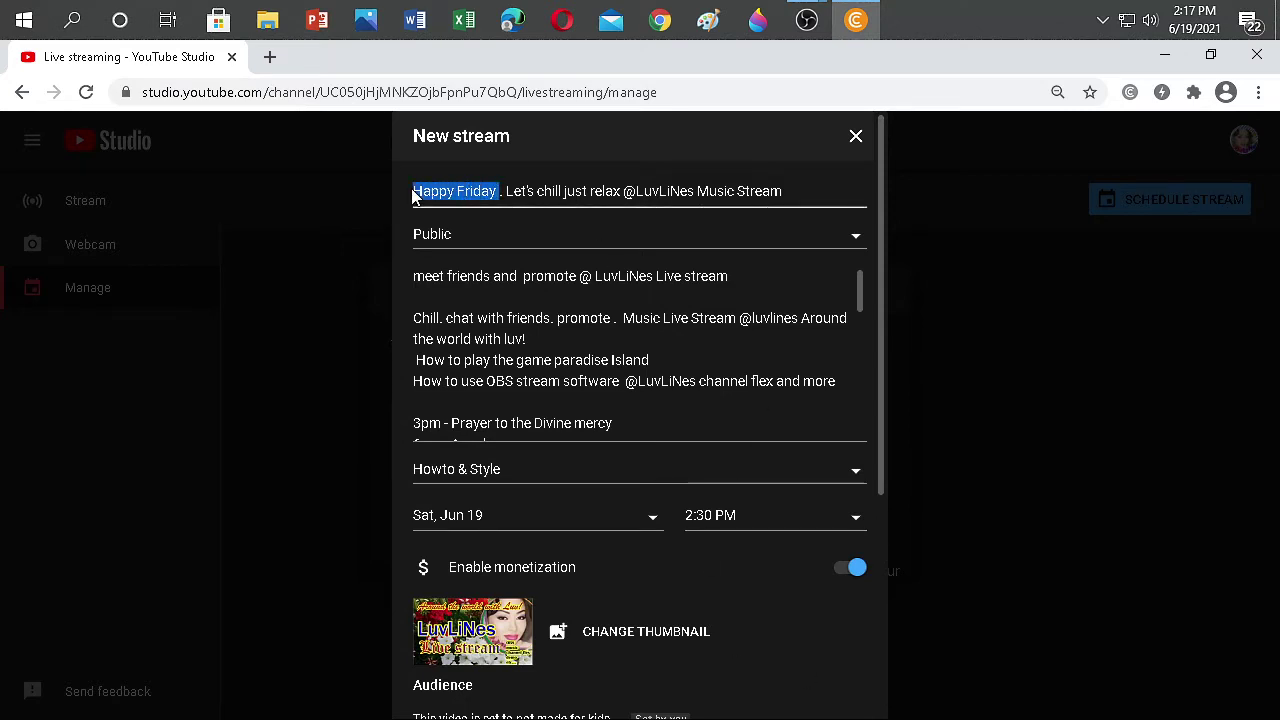
type("saturd")
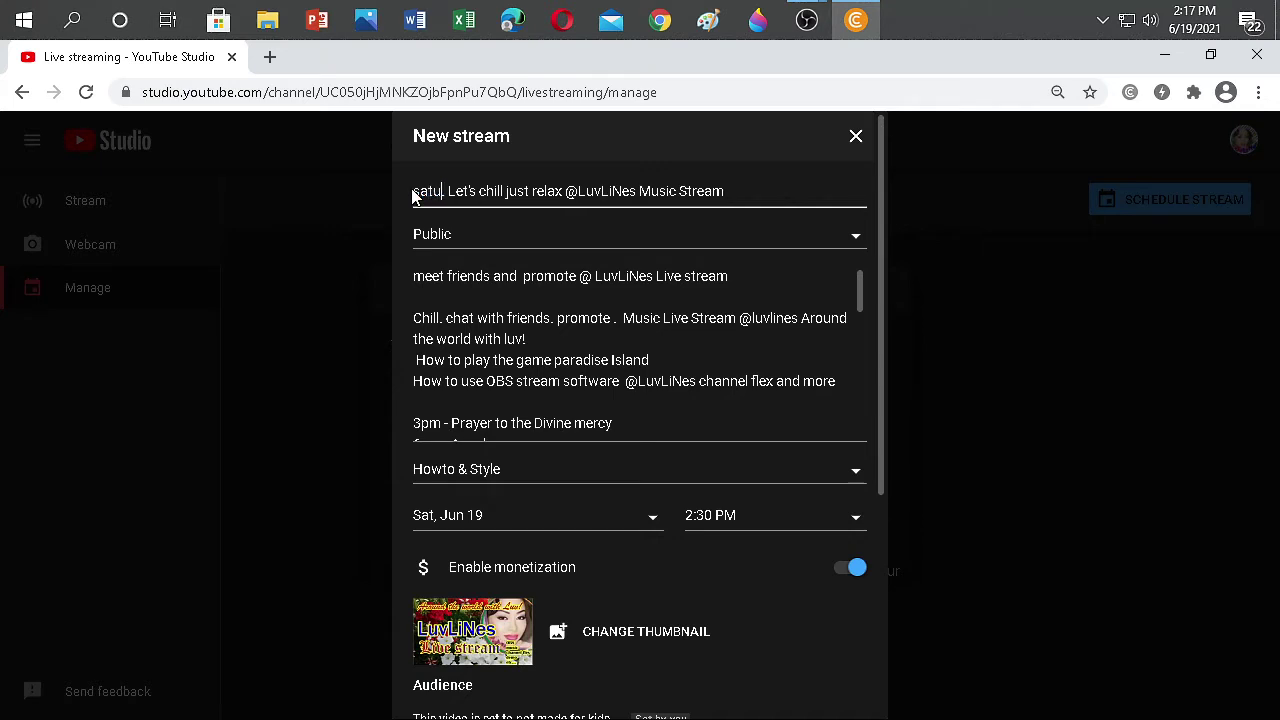
type("ay .")
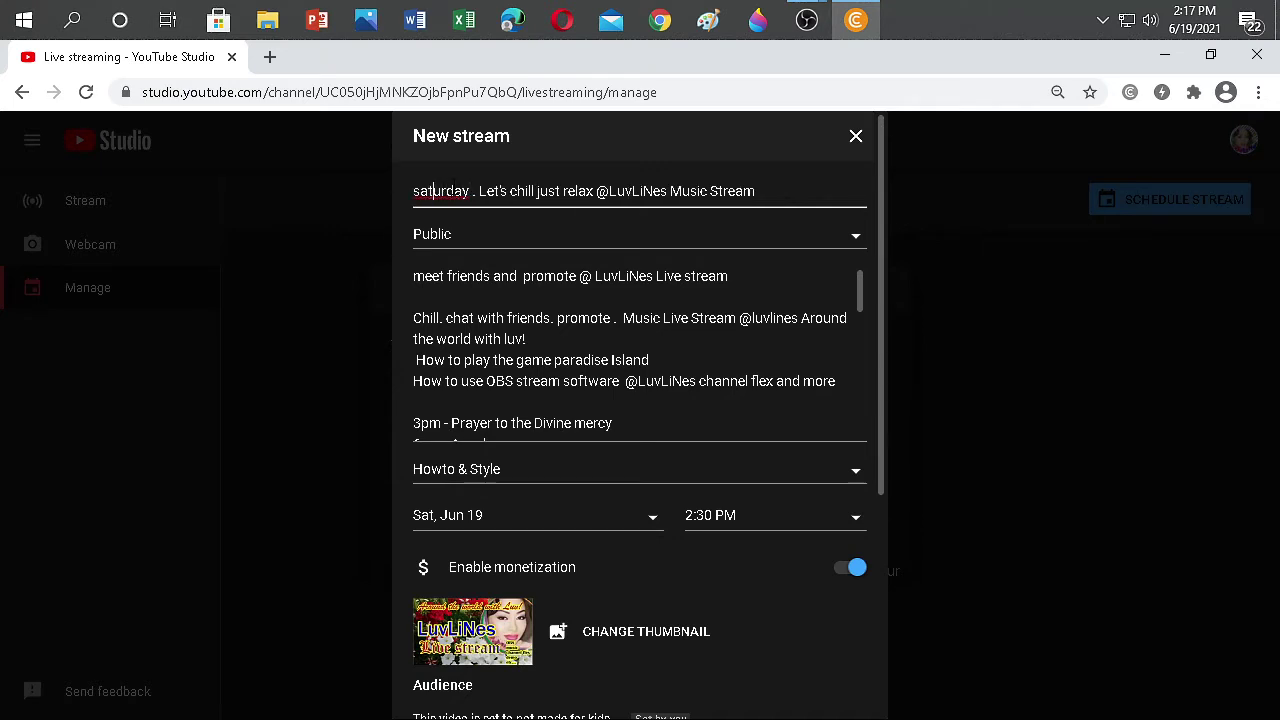
left_click(414, 190)
key("Delete")
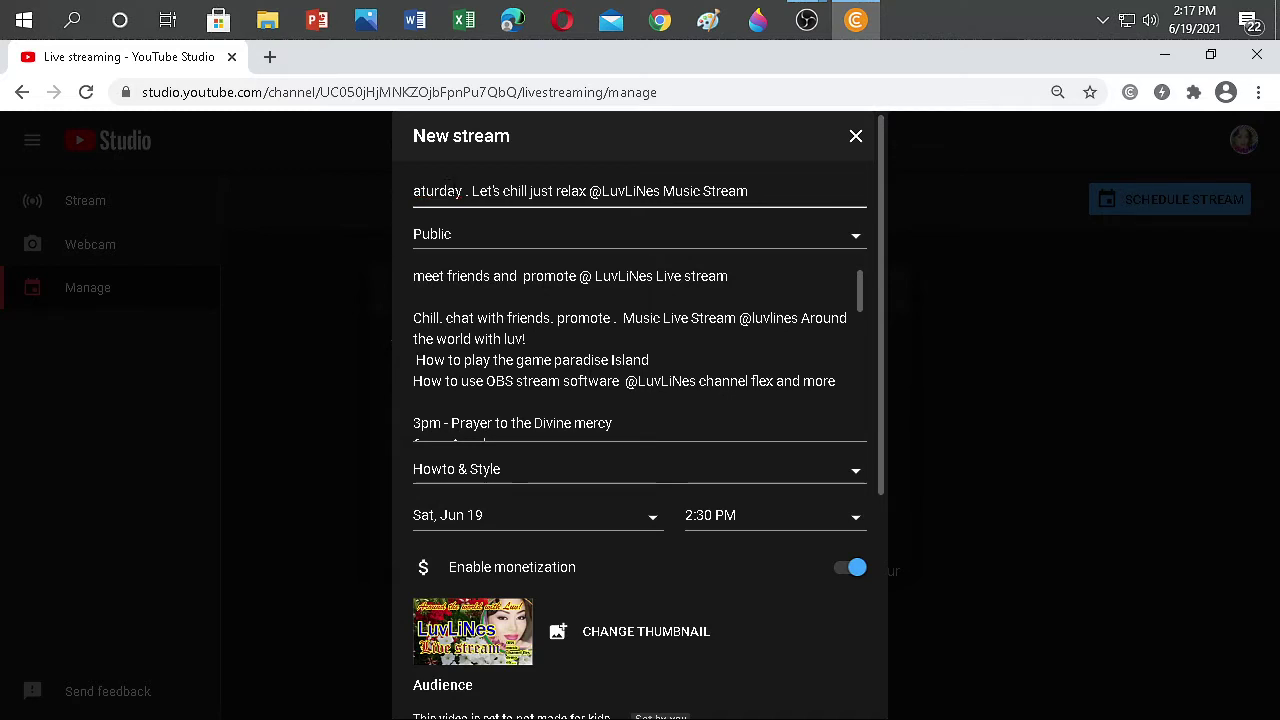
type("Hopefu")
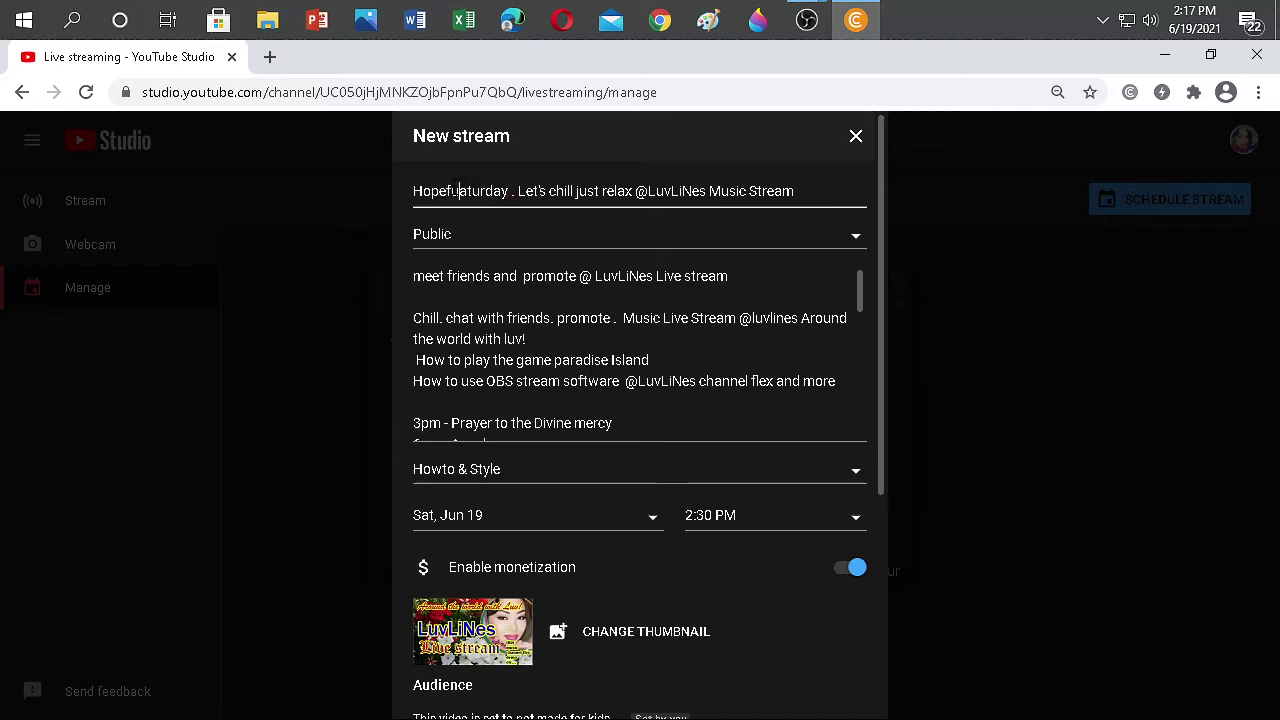
type("l")
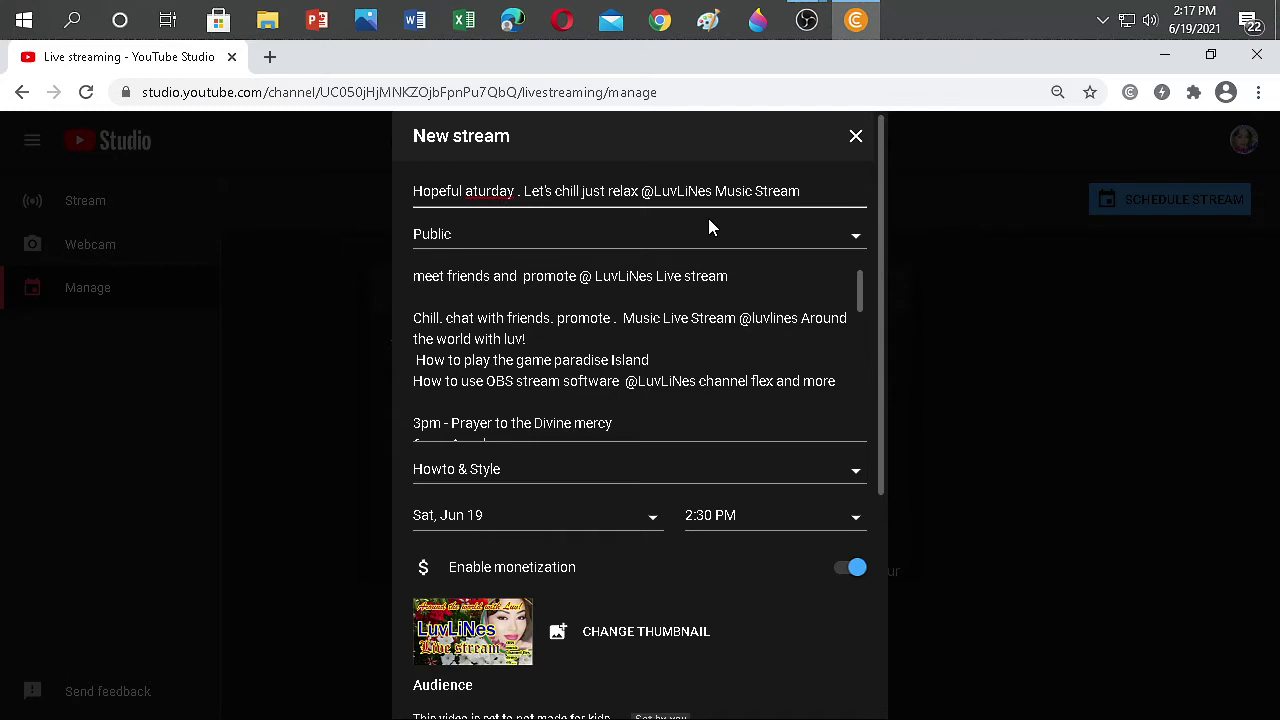
key("Delete")
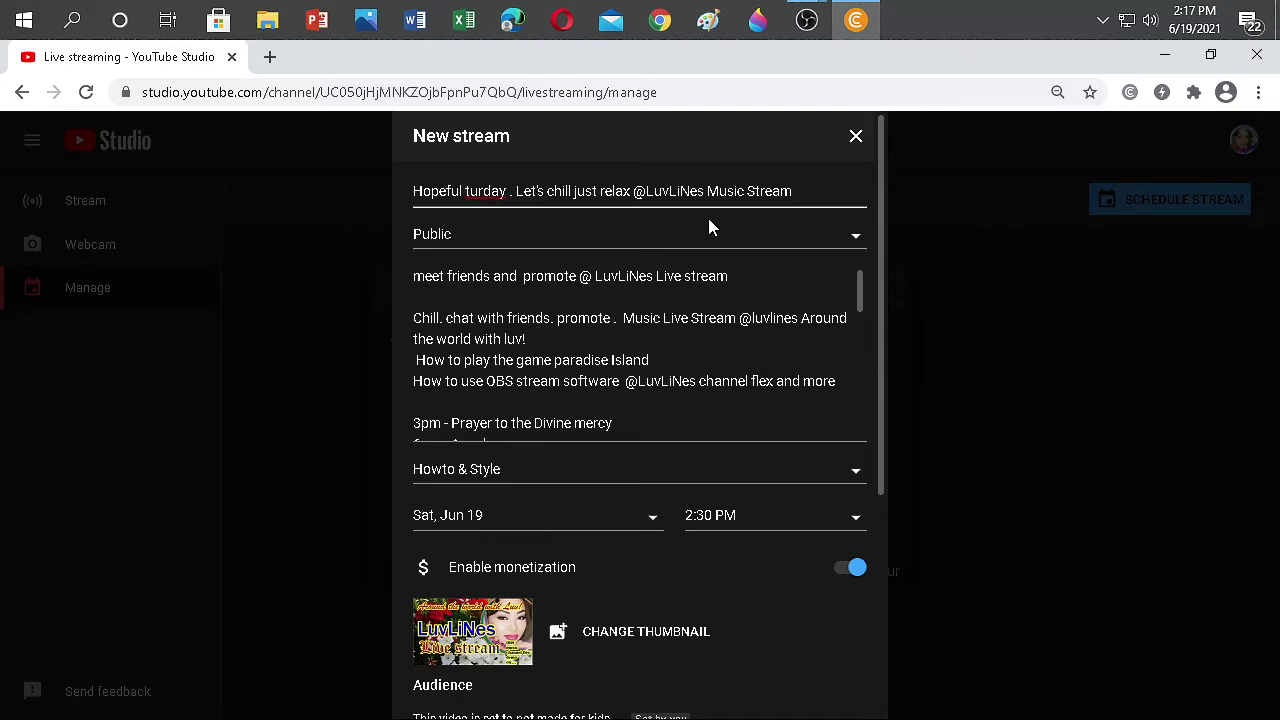
type("Sa")
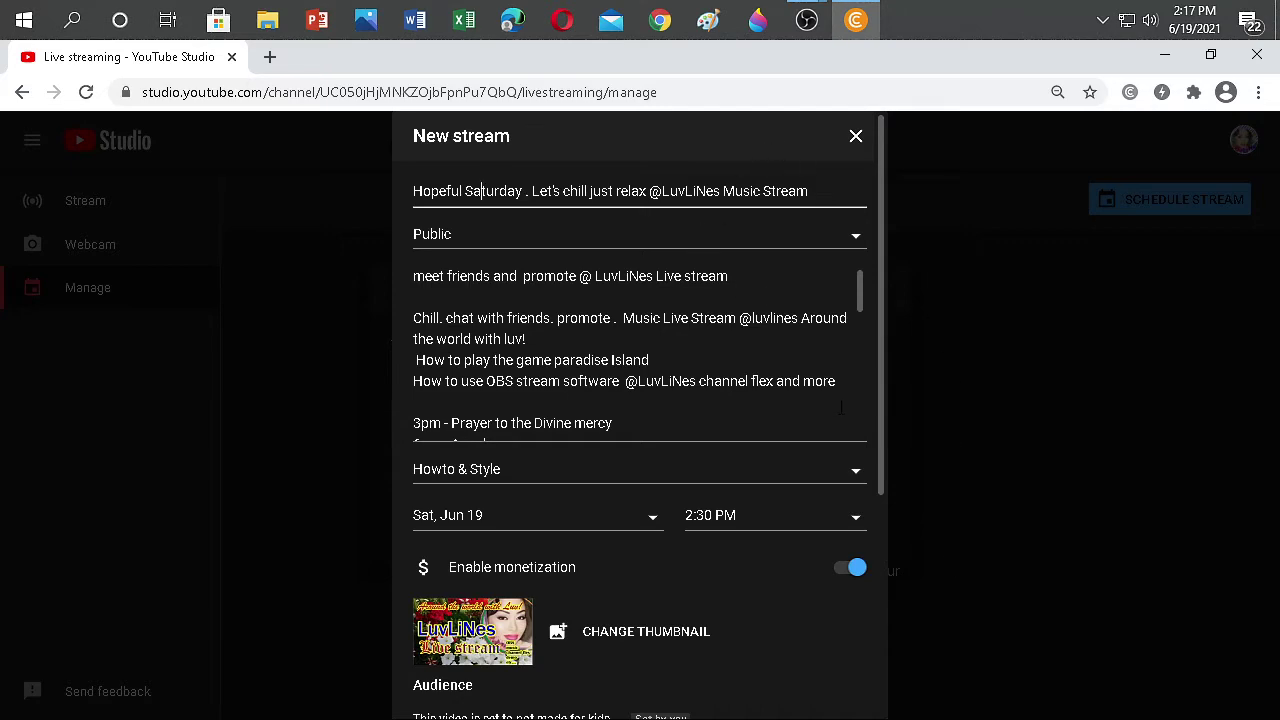
Choose the Howto & Style category, check the remaining stream details and create the scheduled stream
scroll(733, 286, "down", 2)
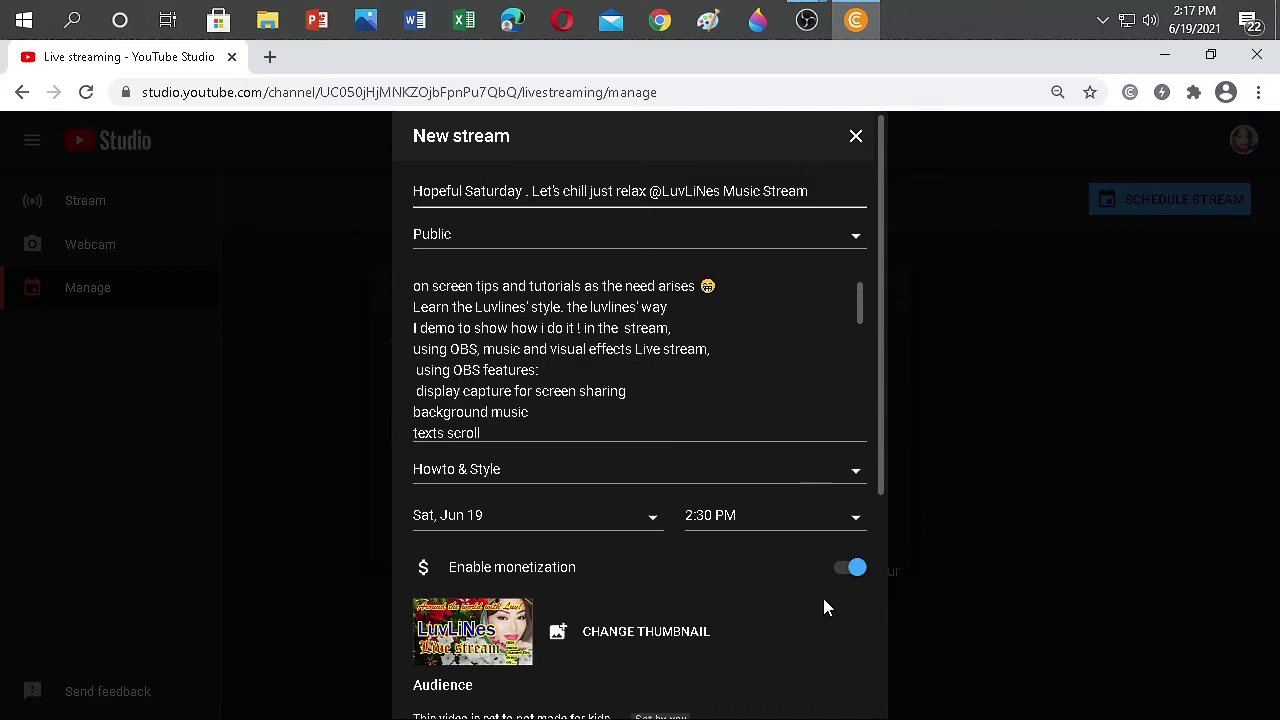
scroll(815, 520, "down", 3)
scroll(815, 520, "up", 3)
scroll(815, 520, "down", 1)
scroll(814, 522, "down", 1)
scroll(790, 505, "up", 1)
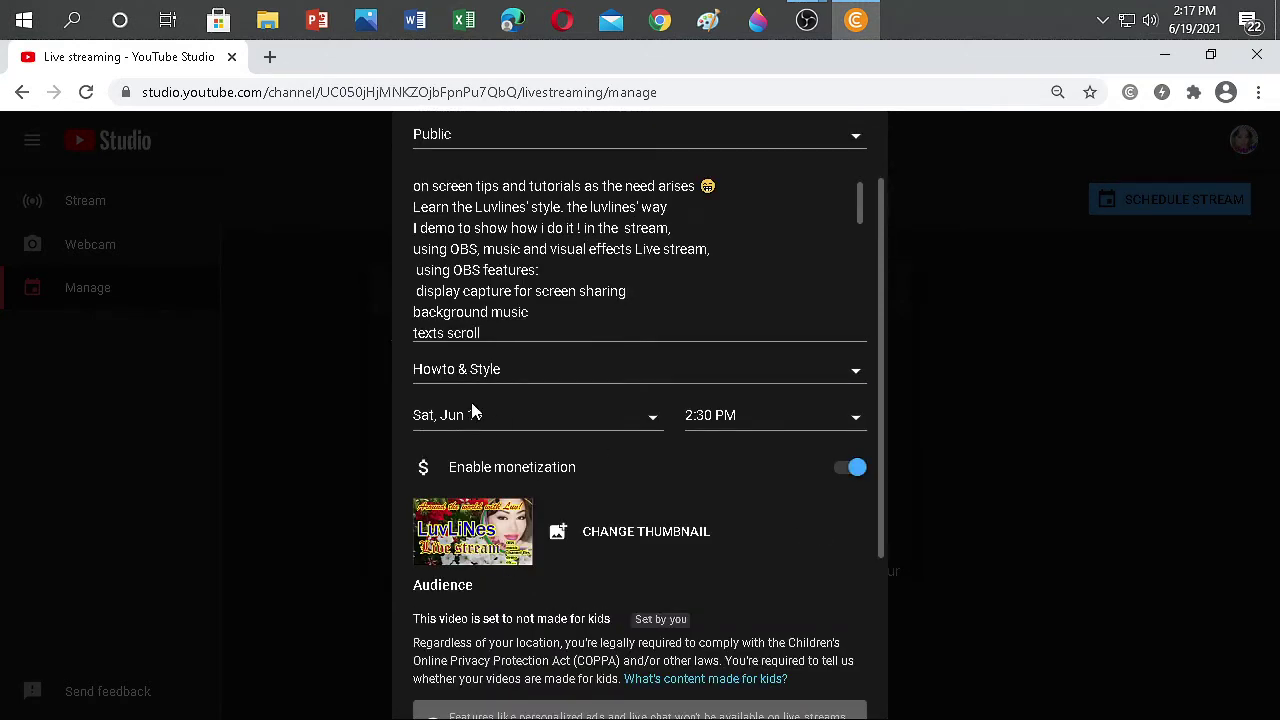
left_click(856, 376)
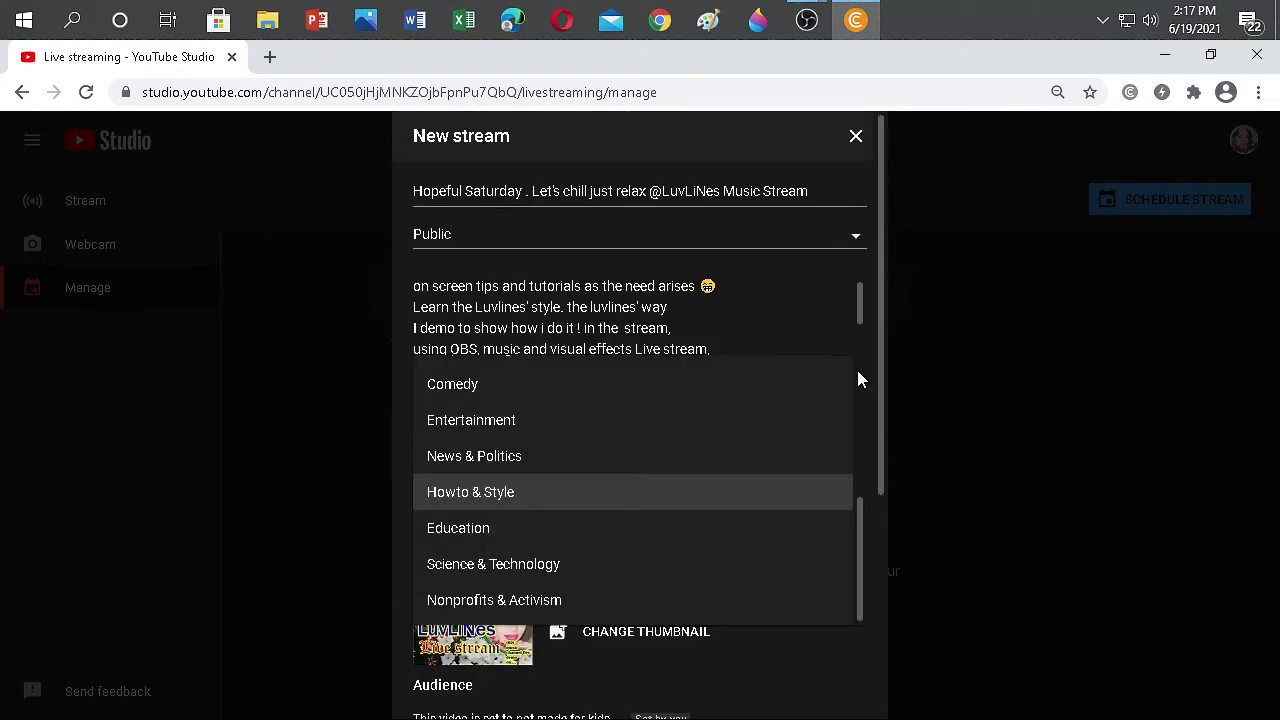
left_click(655, 494)
scroll(806, 563, "down", 3)
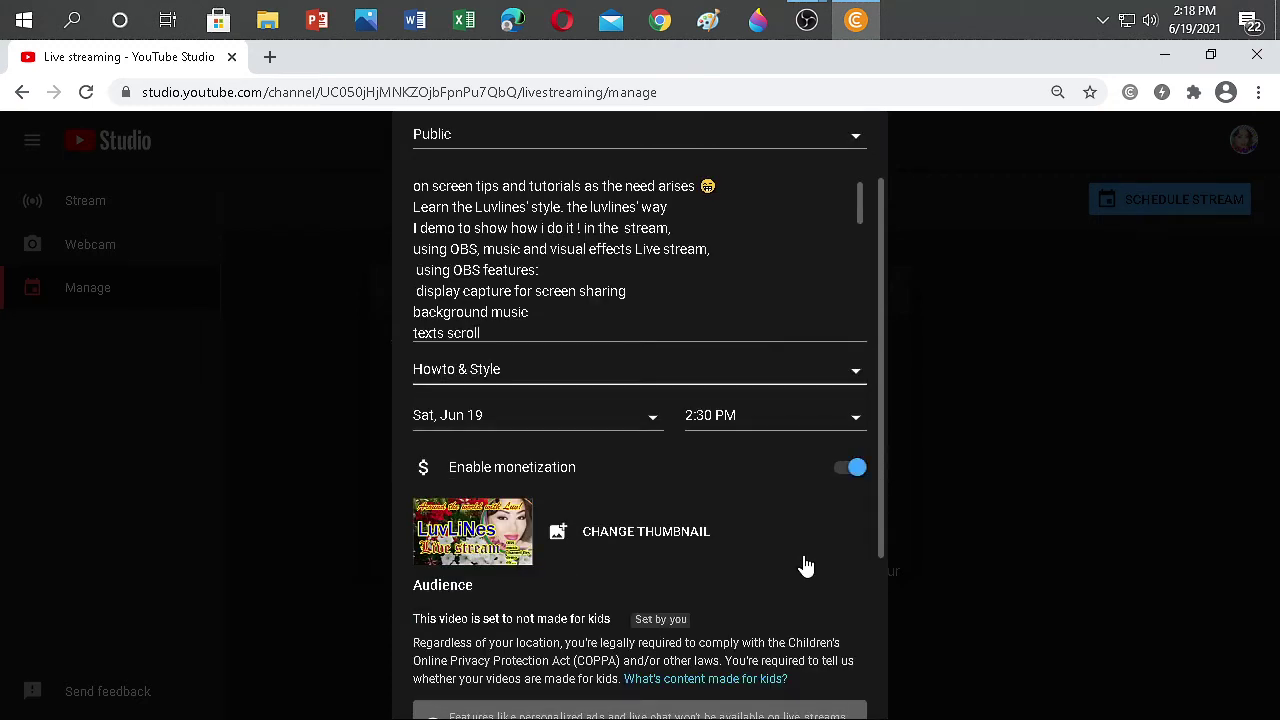
scroll(805, 564, "down", 1)
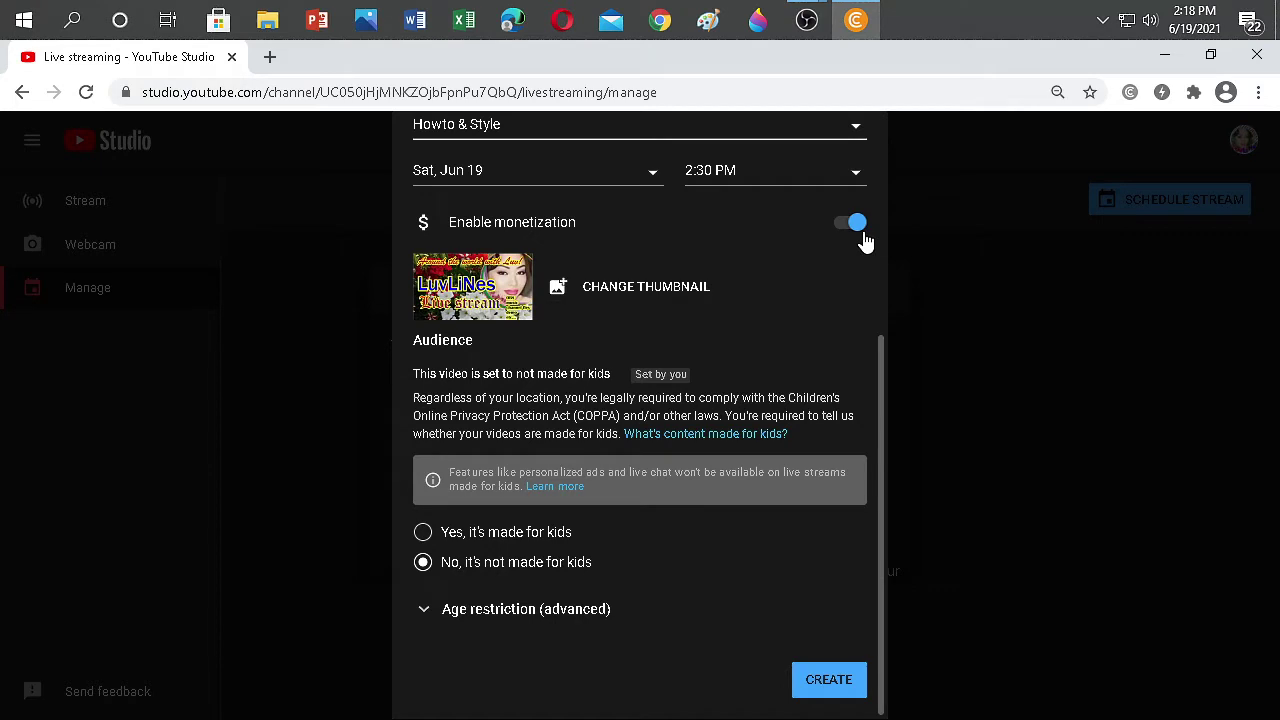
left_click(840, 682)
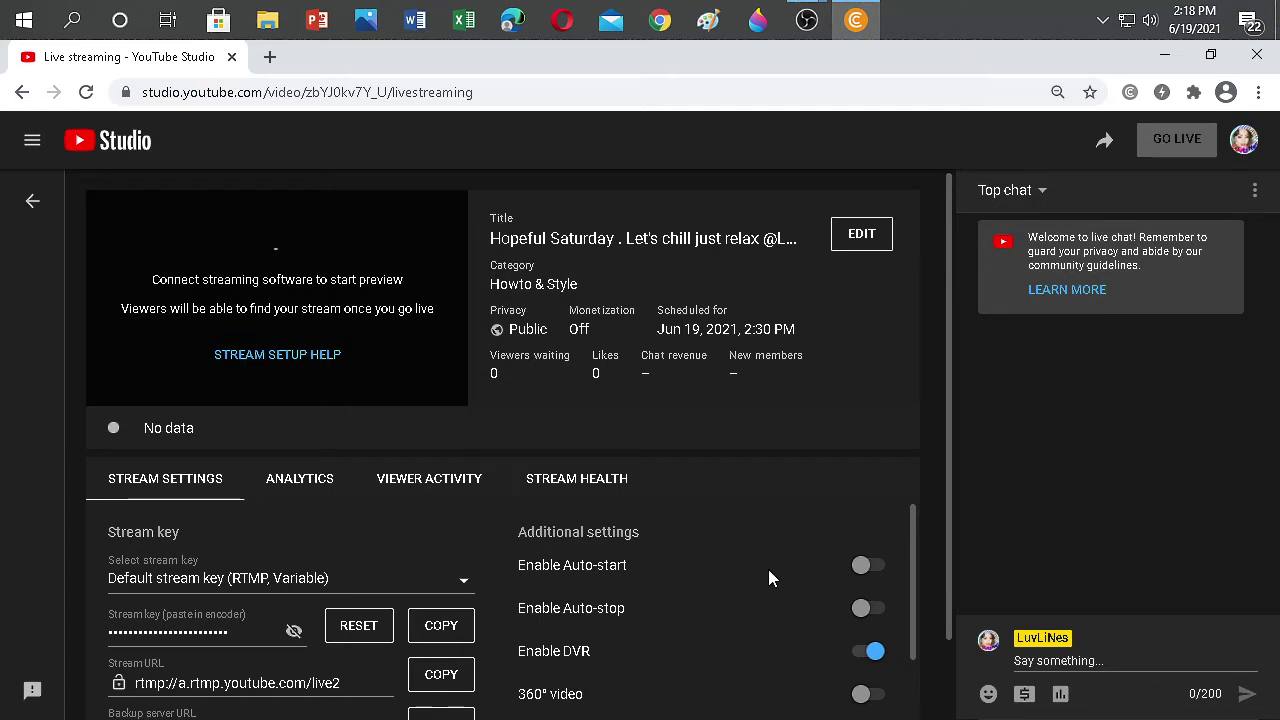
Reset the default stream key of the Hopeful Saturday stream and copy the new key
left_click(366, 628)
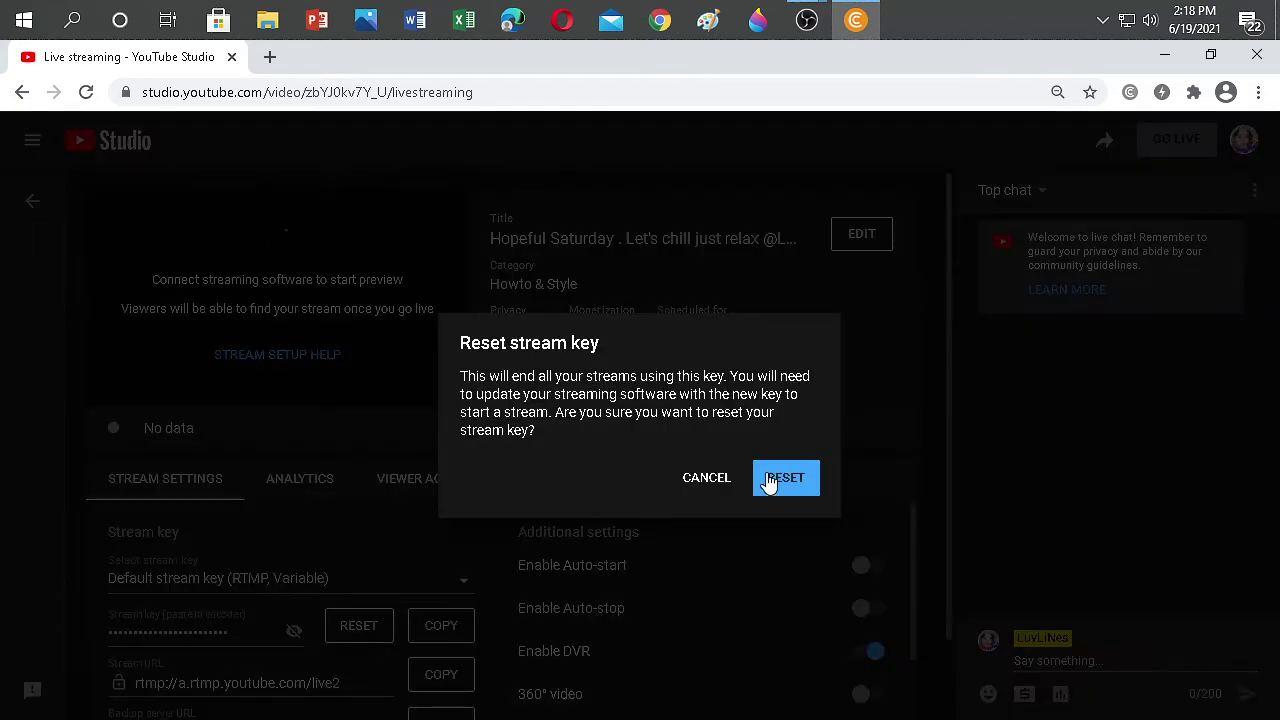
left_click(803, 482)
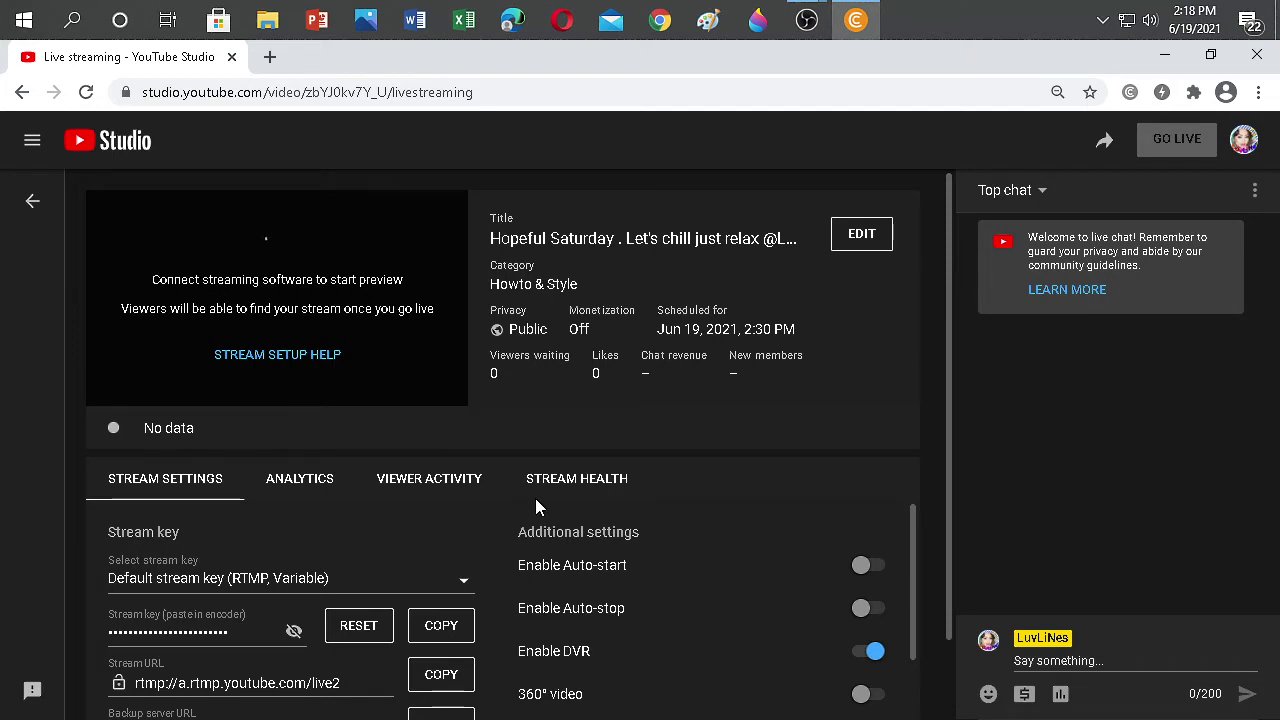
left_click(446, 627)
left_click(294, 633)
left_click(294, 633)
left_click(441, 630)
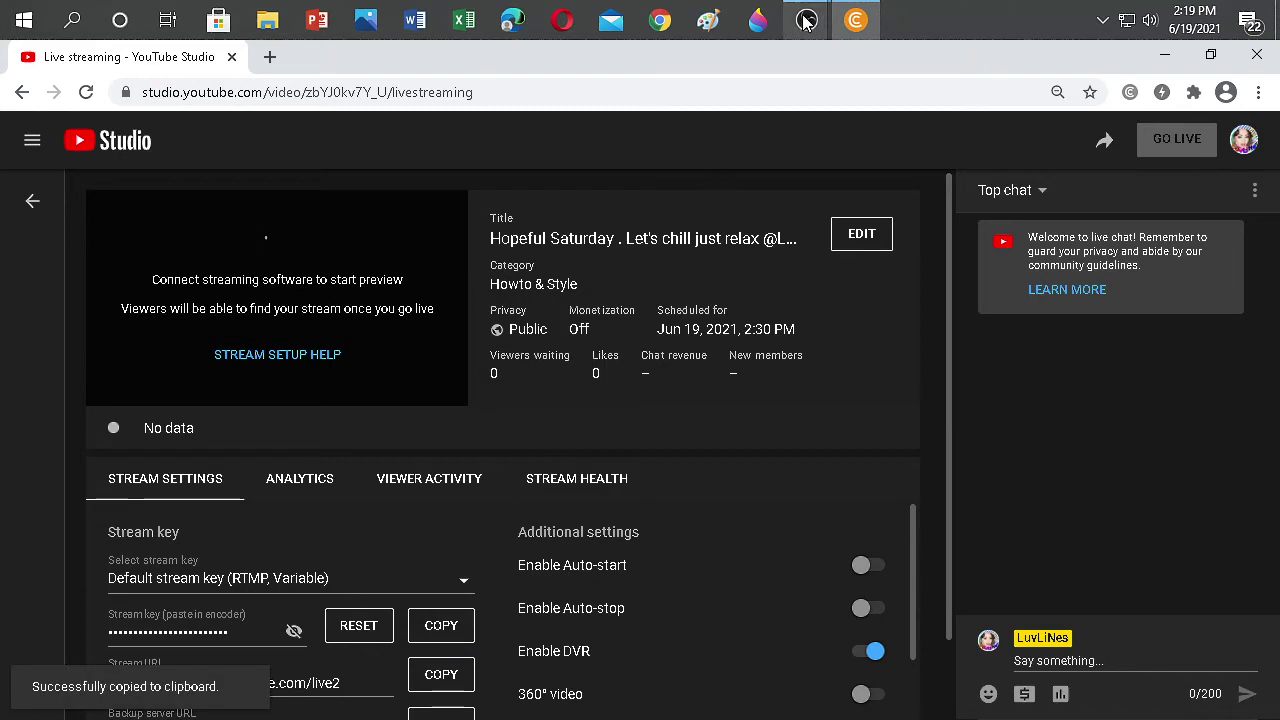
Switch to OBS Studio and set the streaming service in the Stream settings to YouTube - RTMPS
mouse_move(806, 20)
left_click(716, 128)
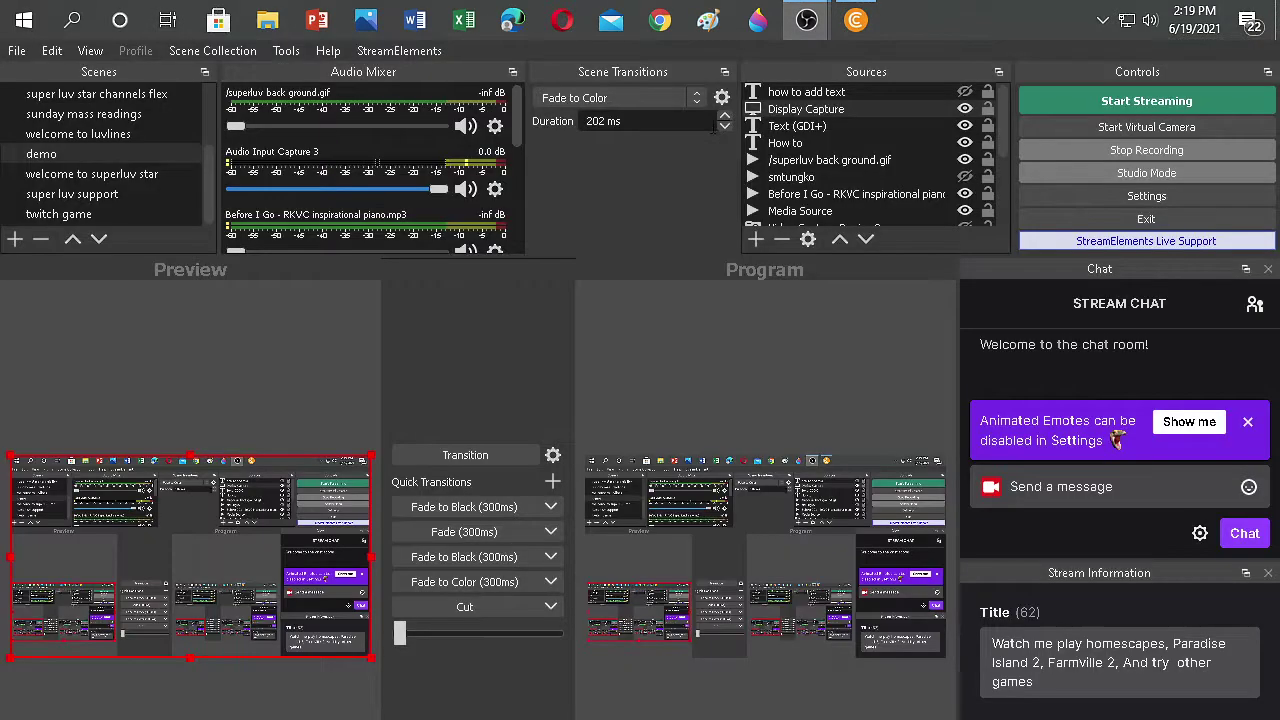
left_click(1218, 199)
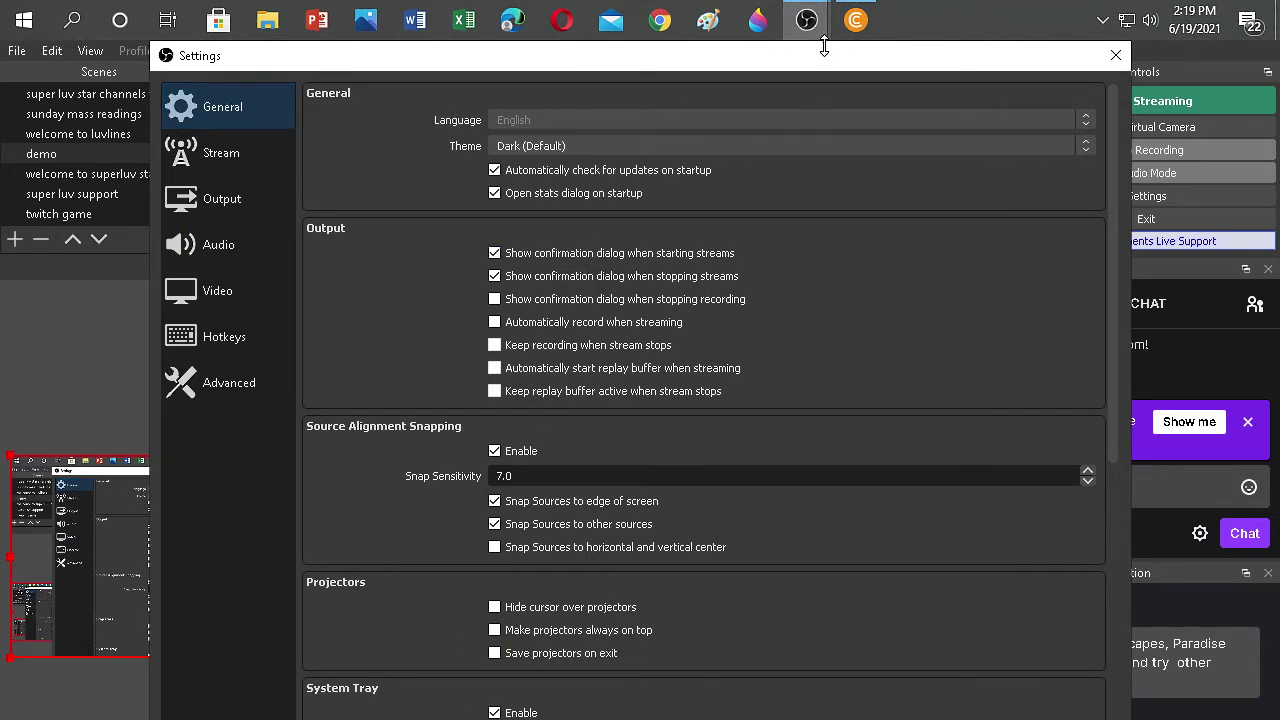
left_click_drag(824, 47, 836, 82)
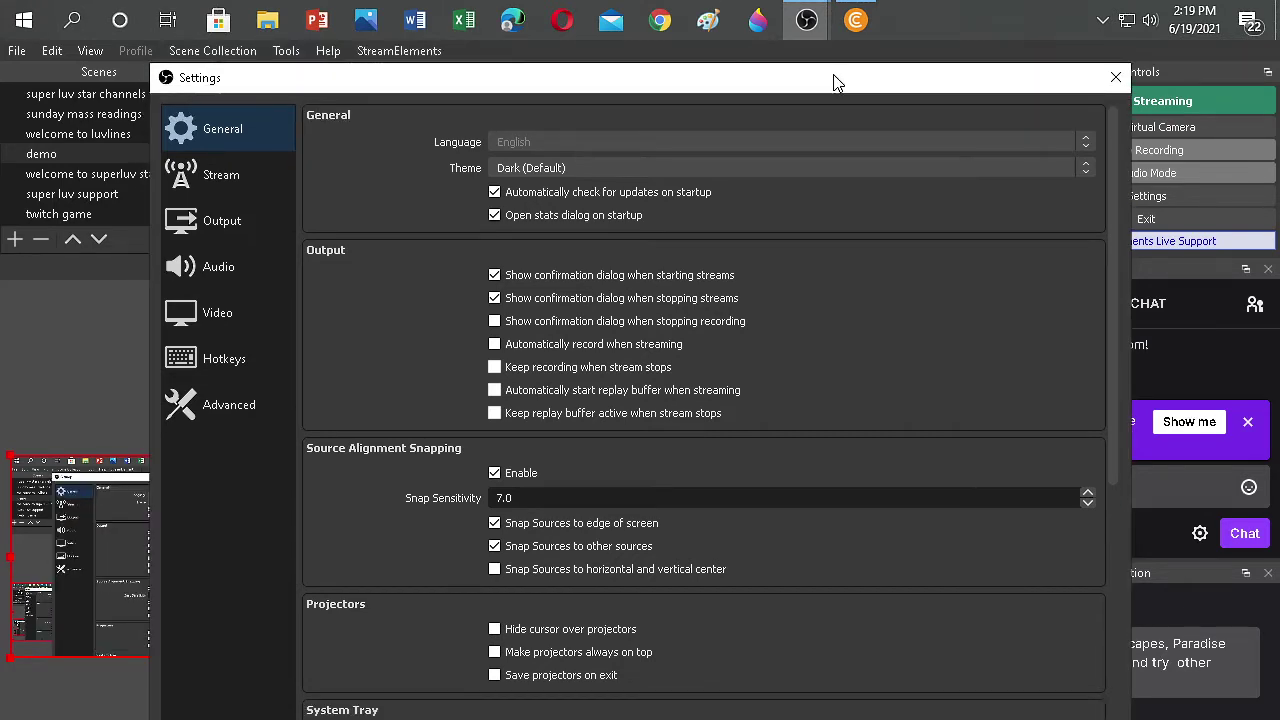
left_click(226, 175)
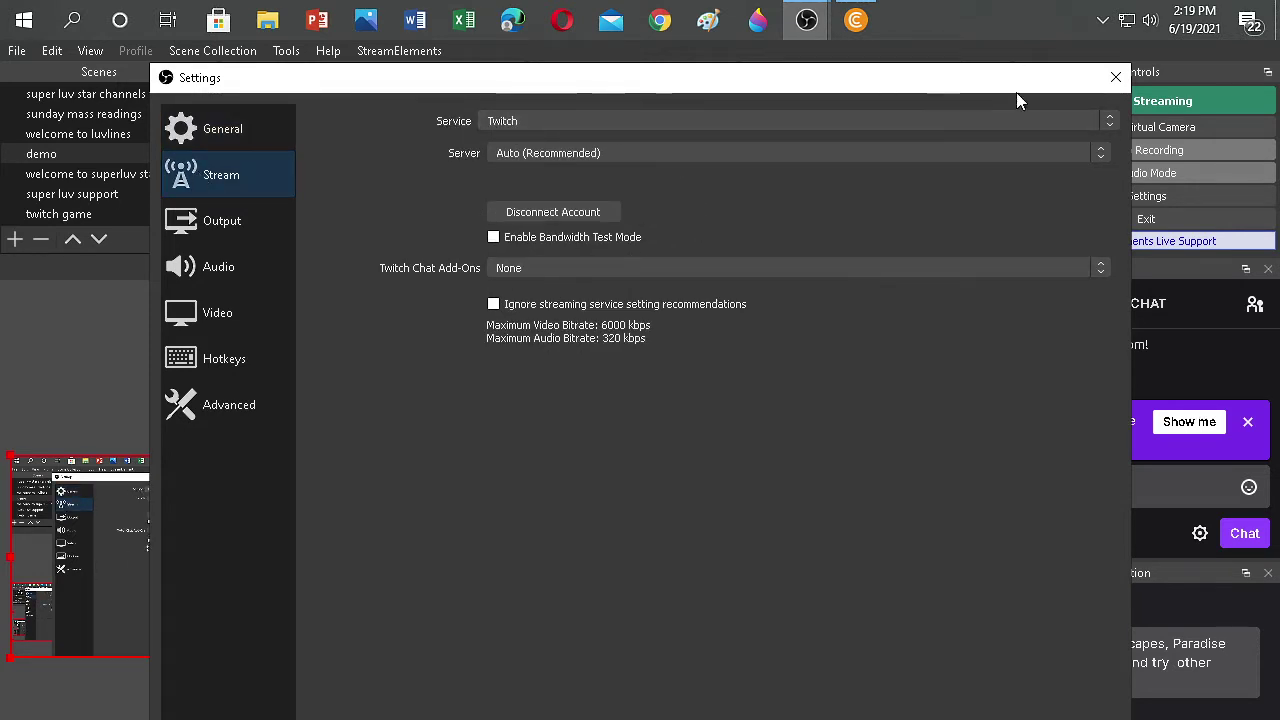
left_click(1110, 121)
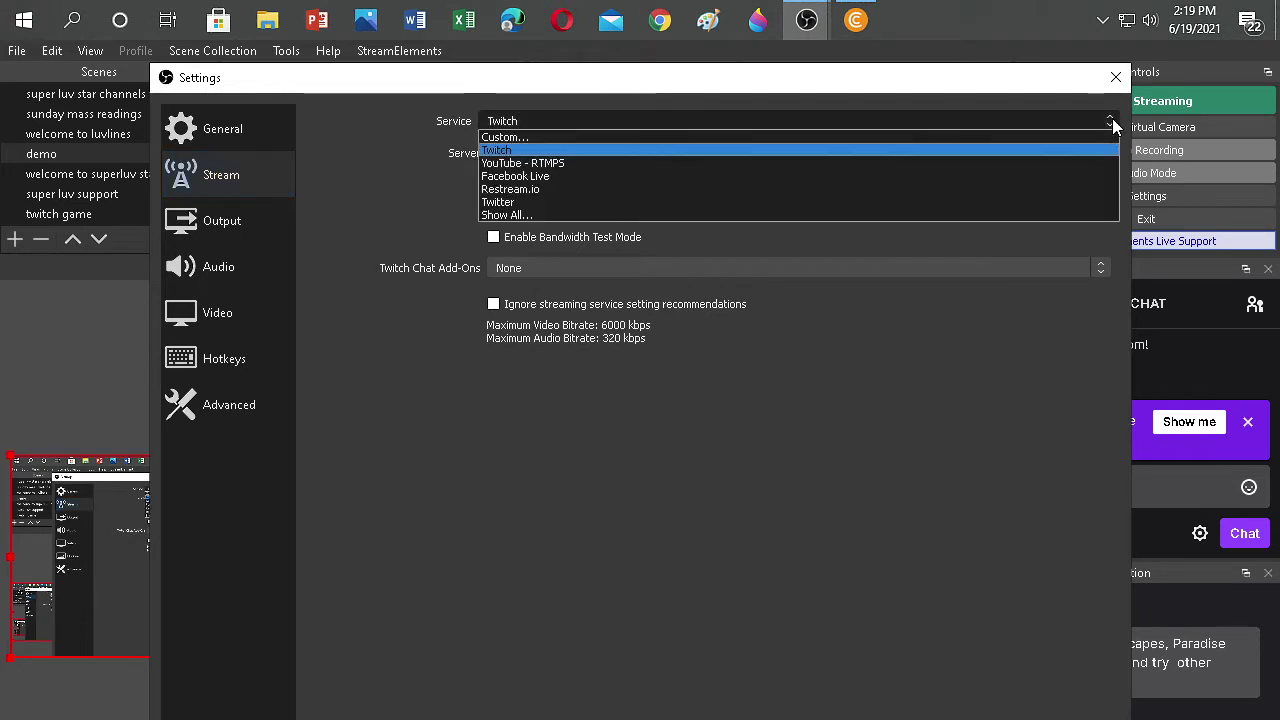
left_click(723, 163)
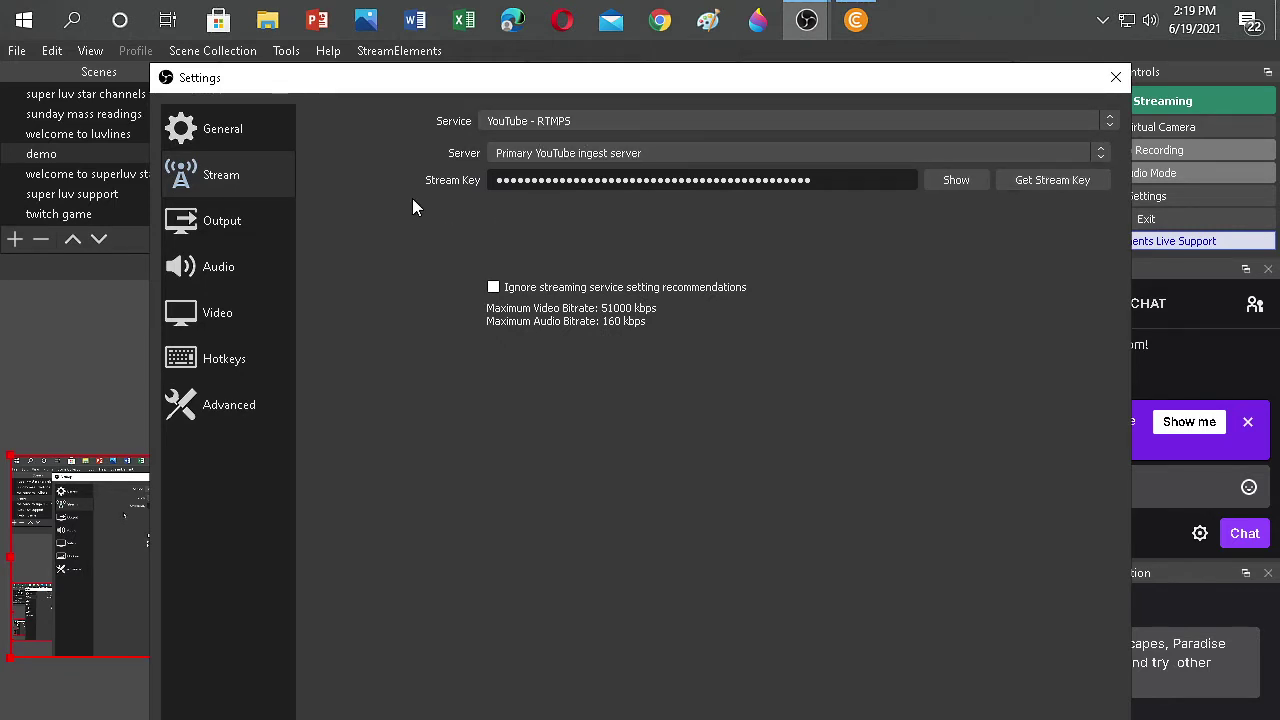
Copy the stream key again from YouTube Studio and paste it over the existing stream key in the OBS Stream settings
left_click(855, 22)
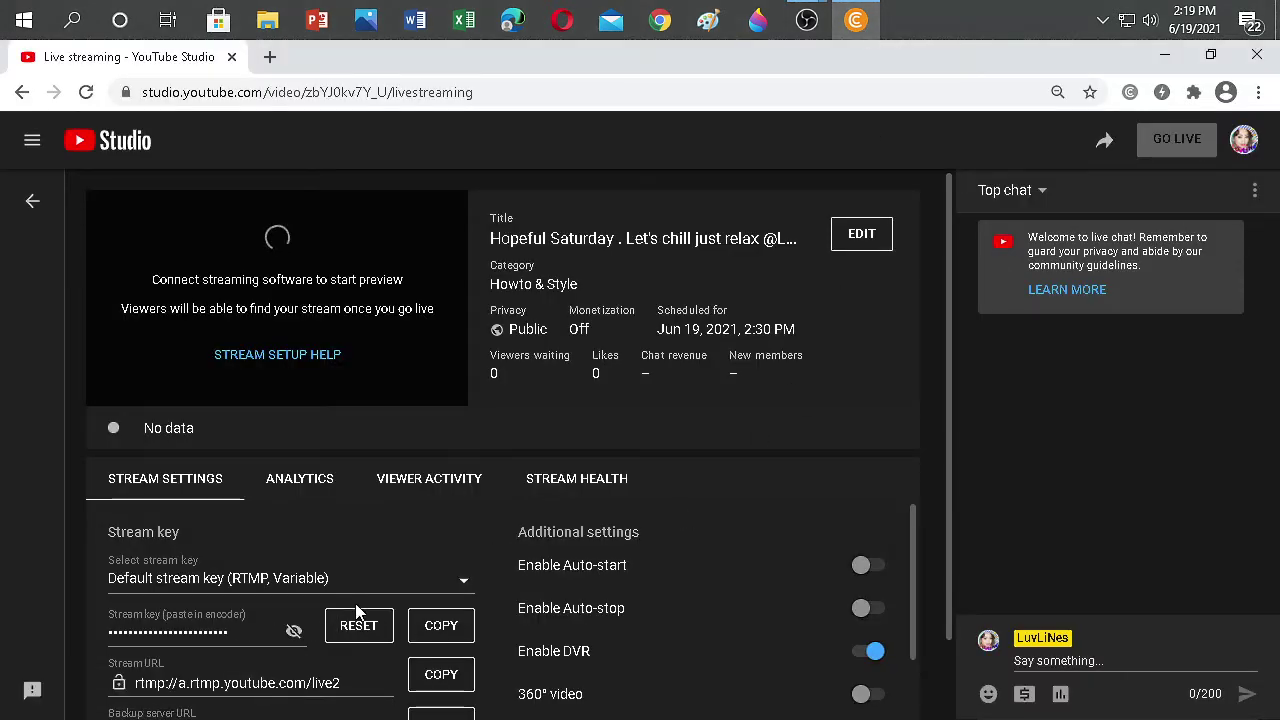
left_click(443, 633)
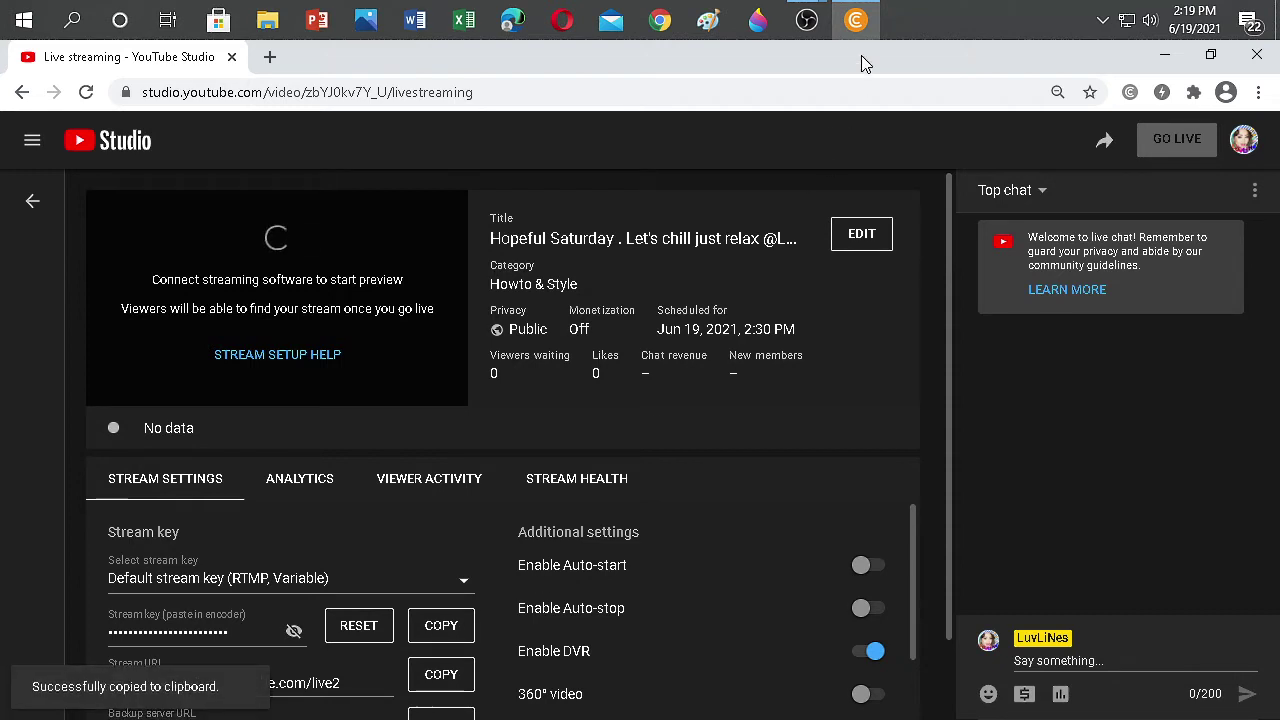
mouse_move(807, 20)
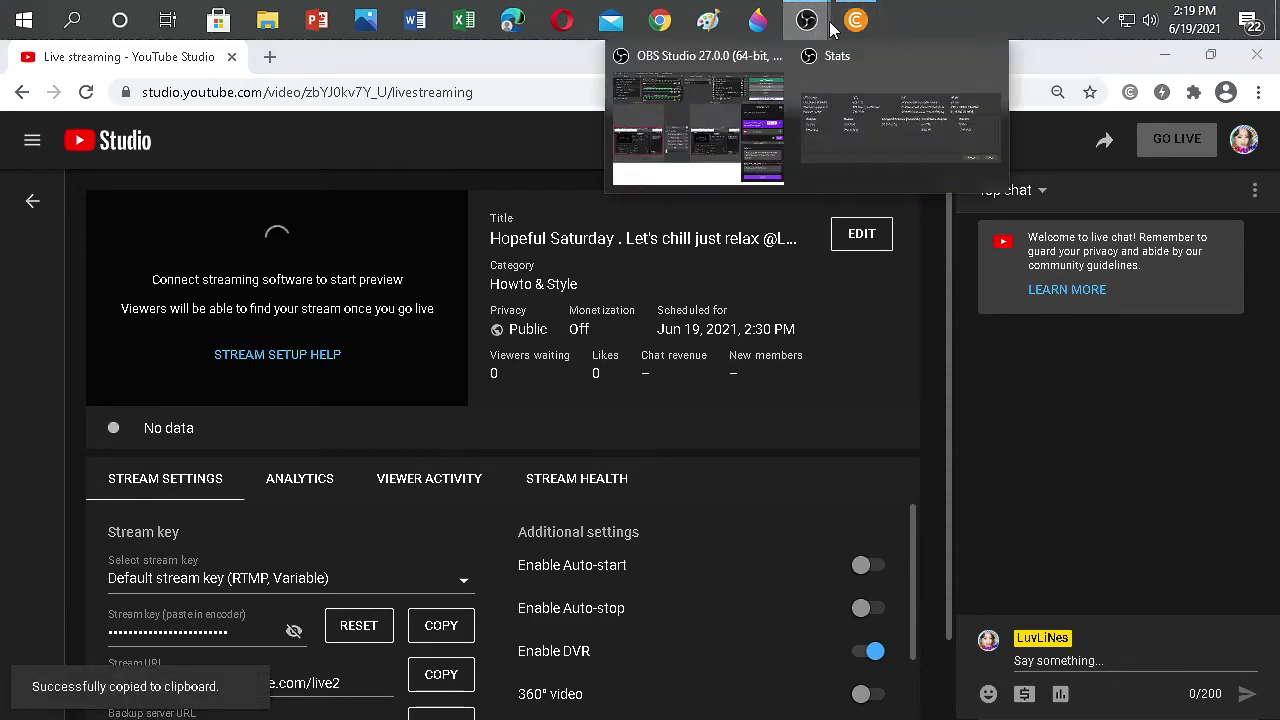
left_click(929, 145)
left_click(851, 186)
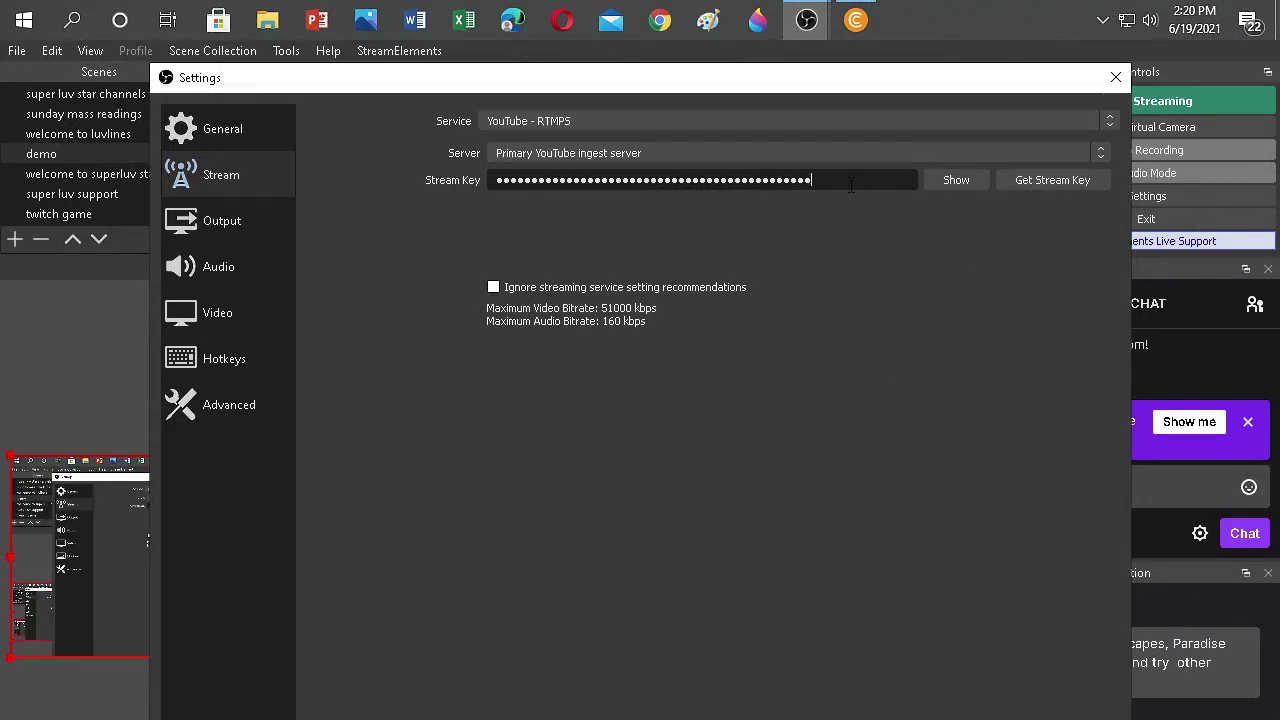
key("ctrl+a")
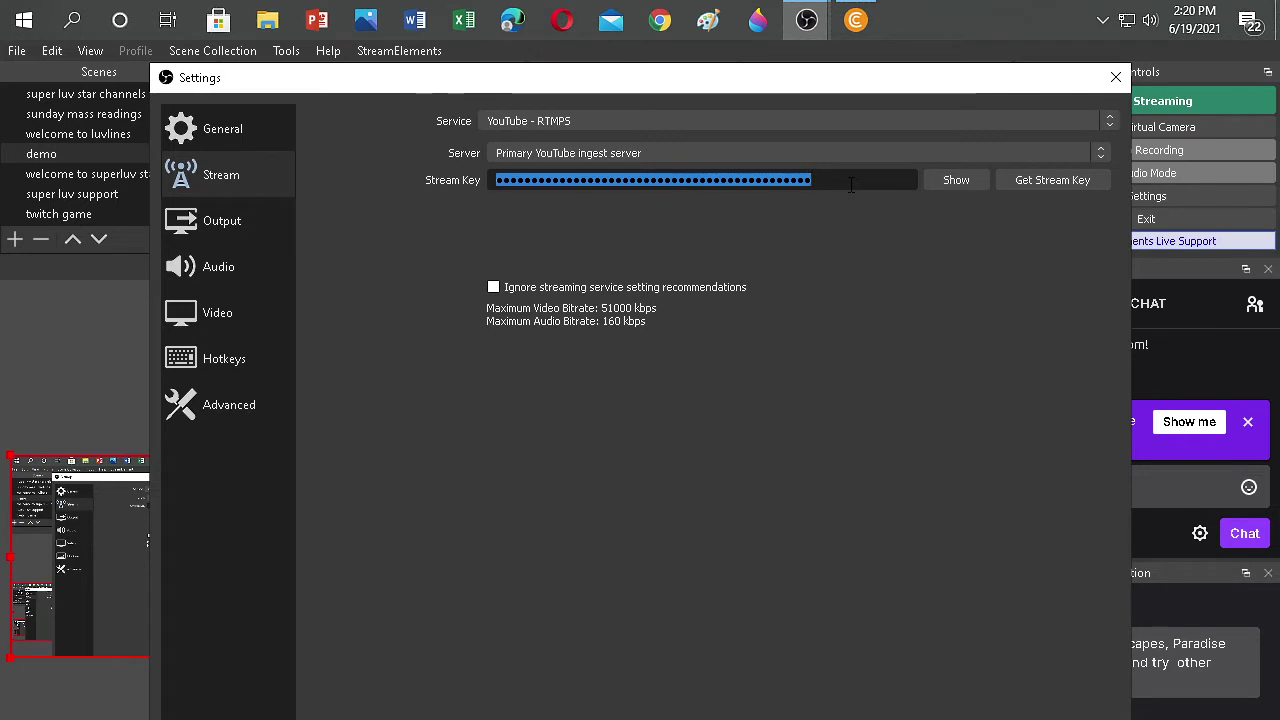
right_click(723, 186)
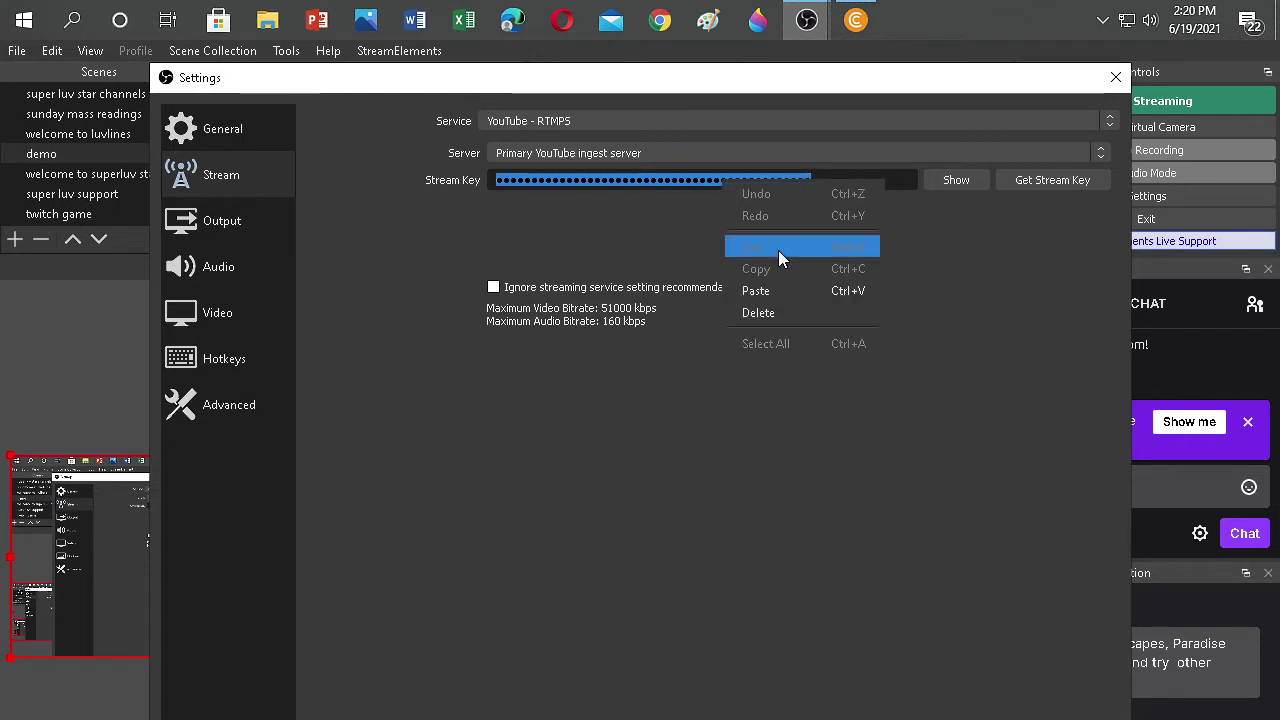
left_click(766, 290)
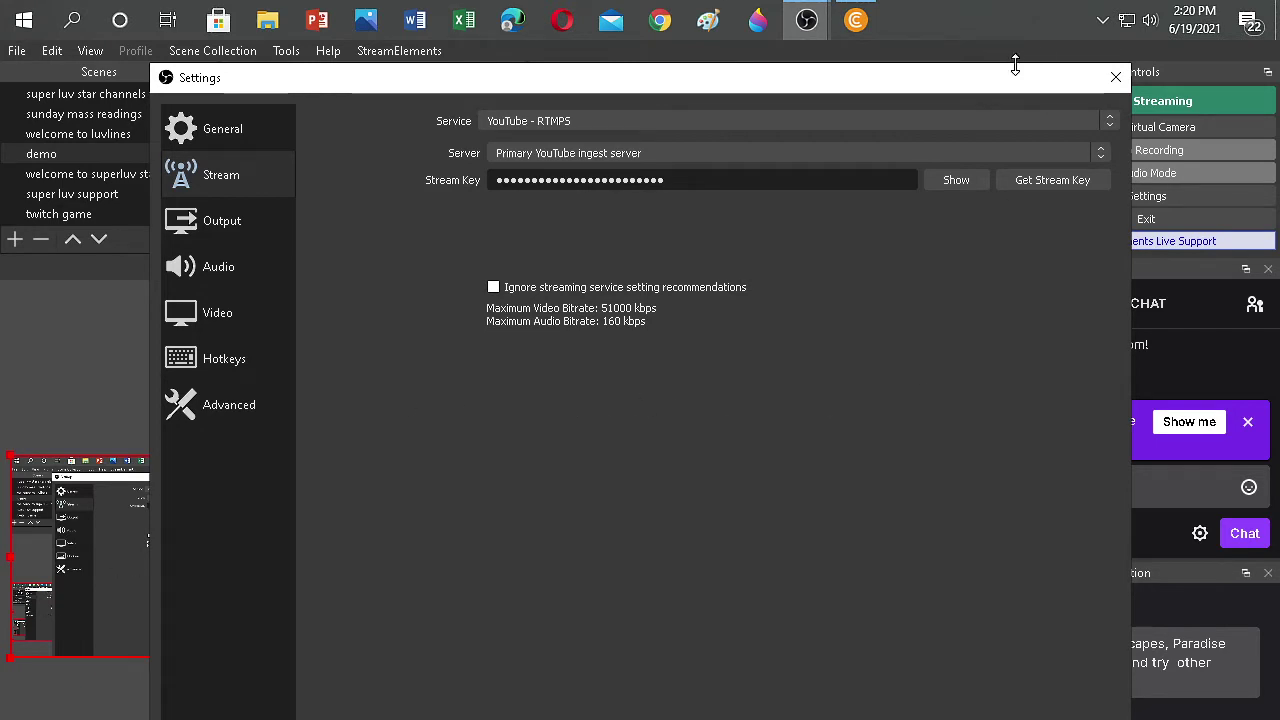
mouse_move(1015, 65)
left_mouse_down()
mouse_move(1014, 126)
mouse_move(1031, 134)
mouse_move(1027, 66)
left_mouse_up()
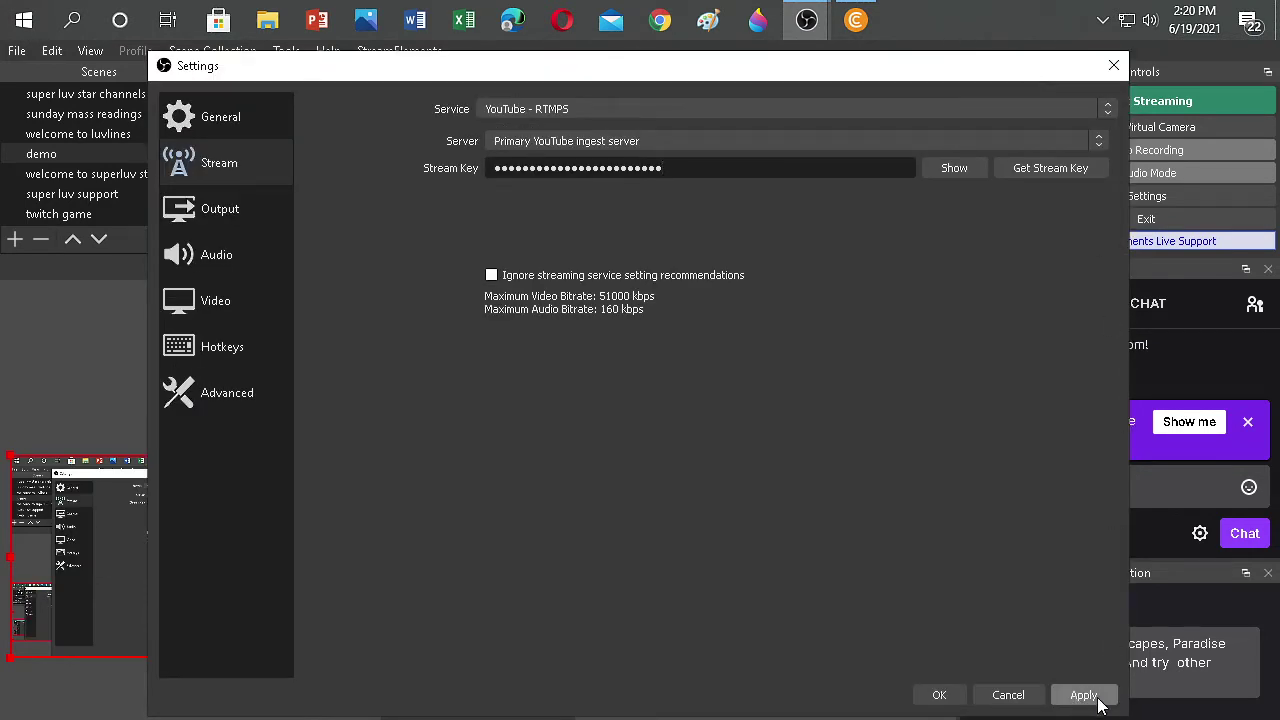
Switch the streaming service to Twitch and back to YouTube - RTMPS
left_click(999, 108)
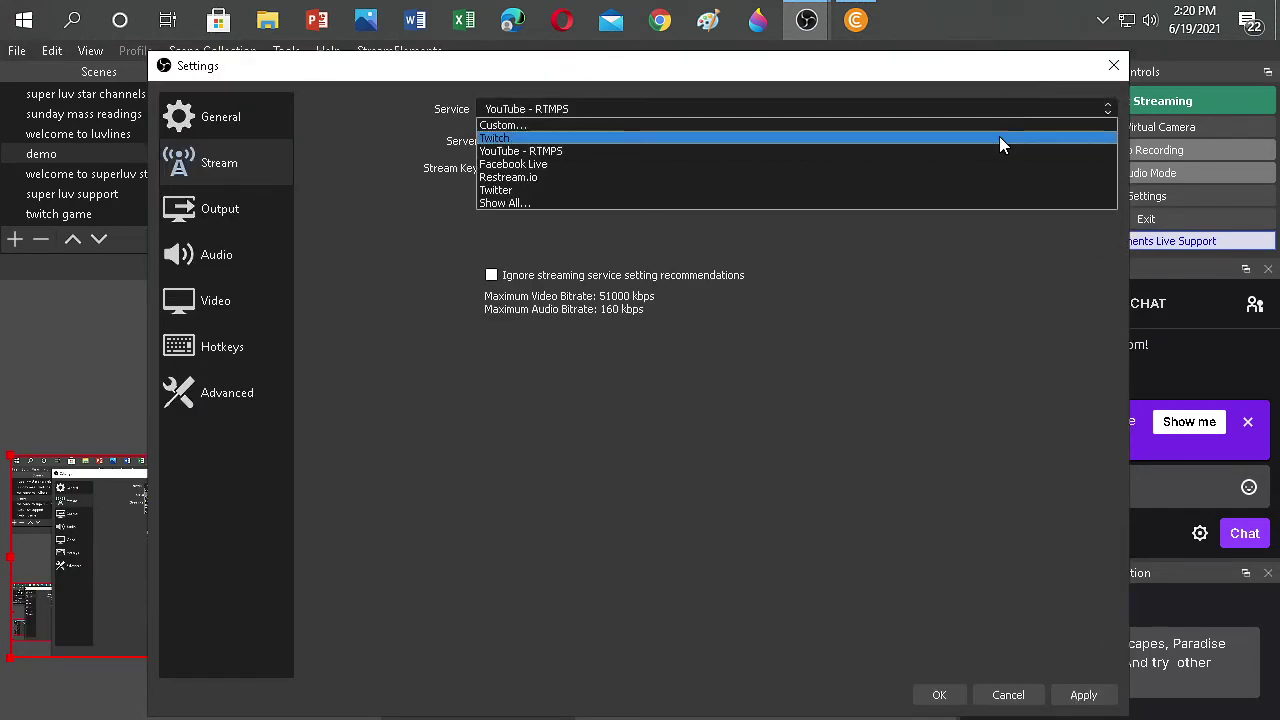
left_click(999, 178)
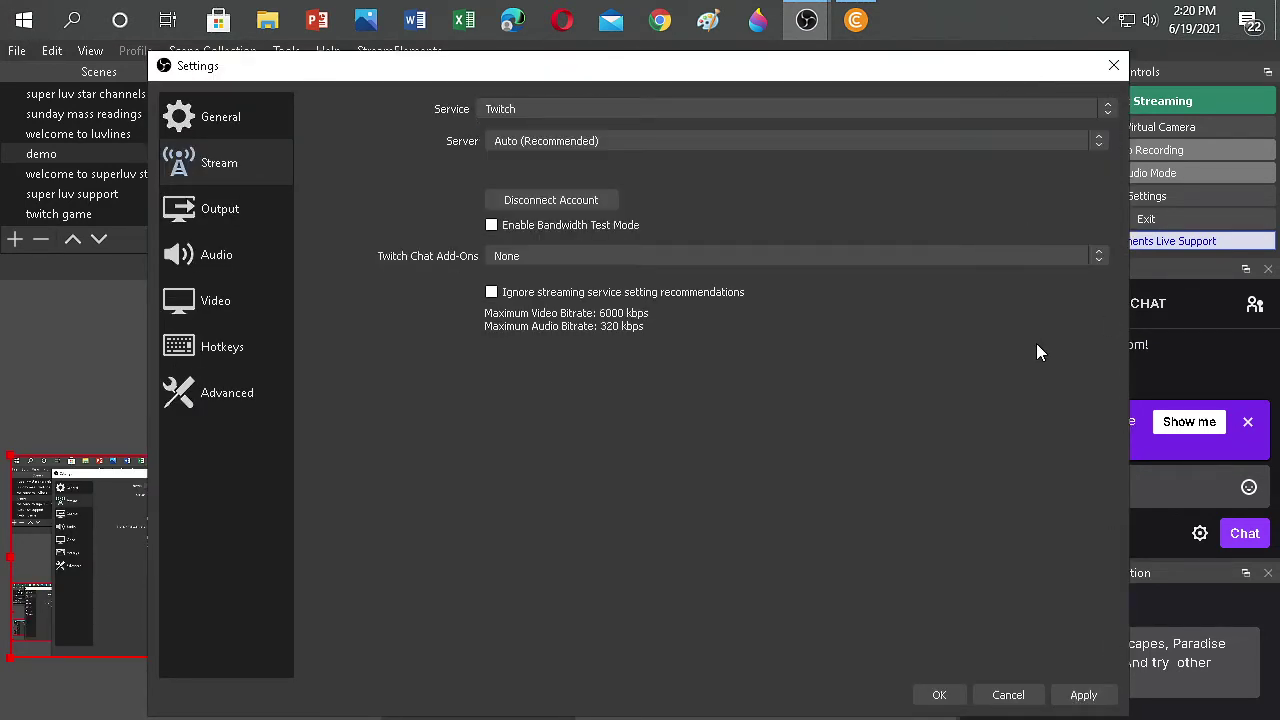
left_click(1107, 110)
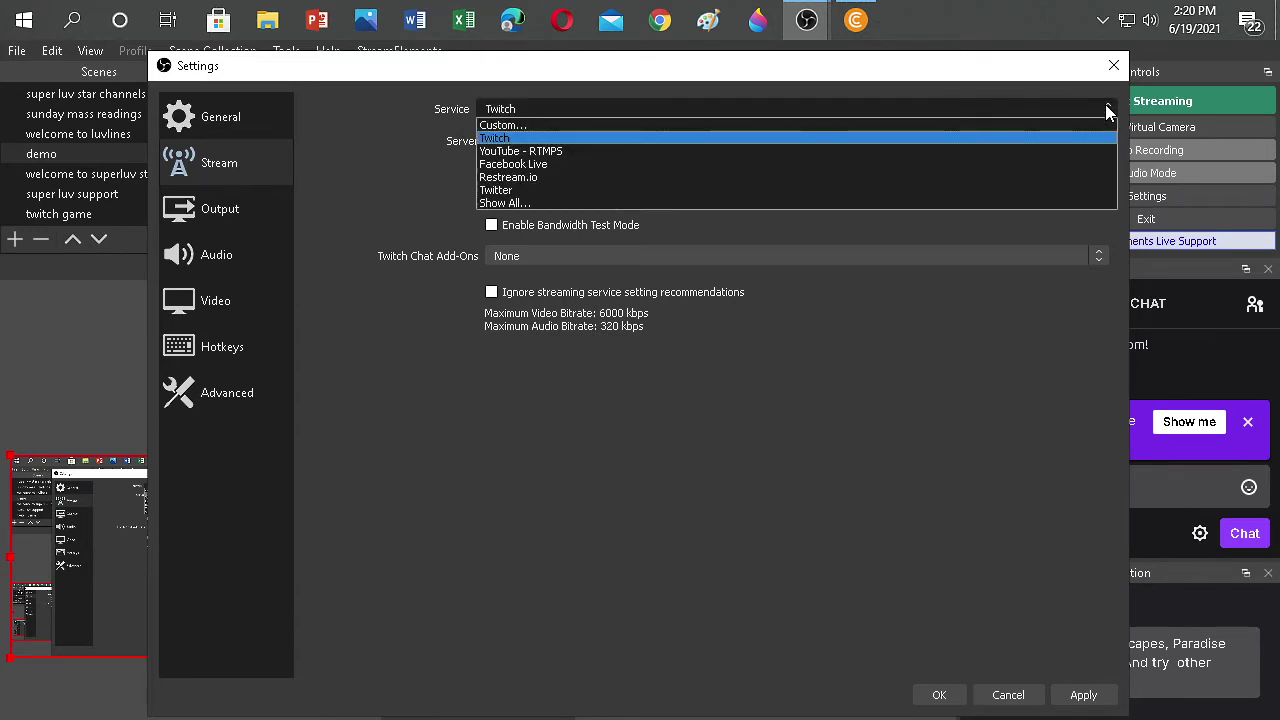
left_click(1023, 153)
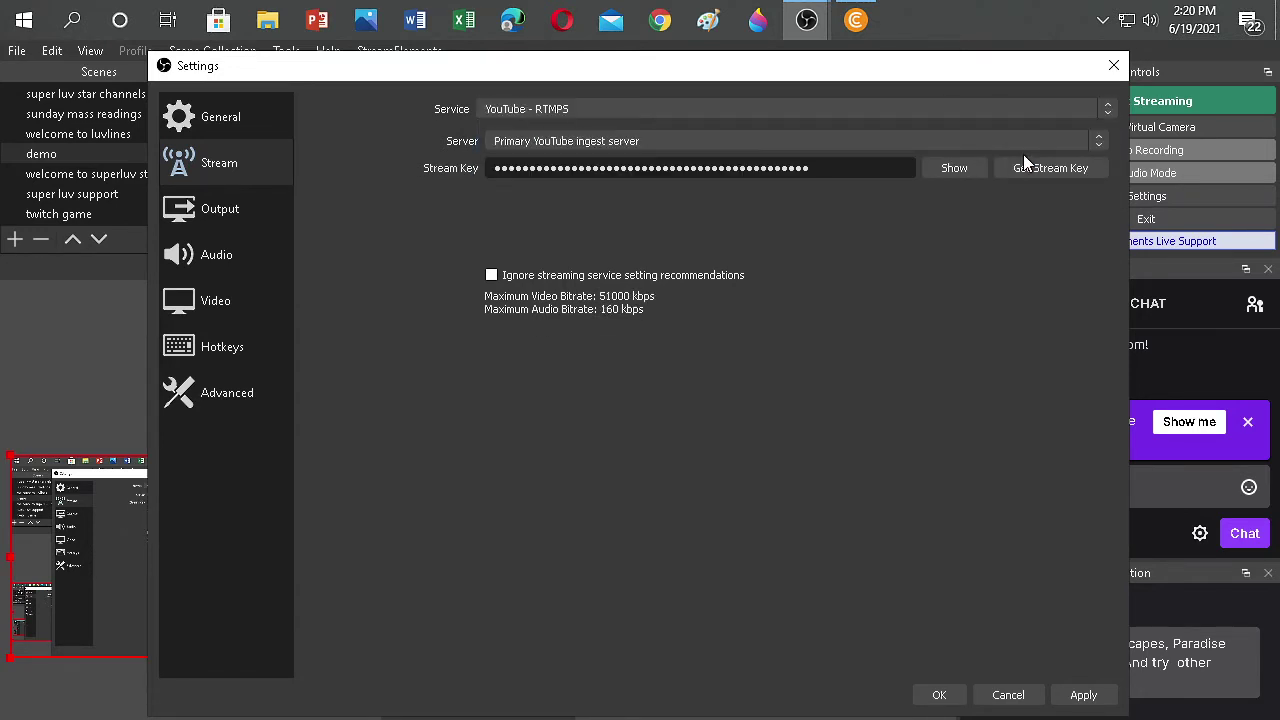
Replace the stored stream key with the copied YouTube stream key, and apply and close the settings
double_click(832, 166)
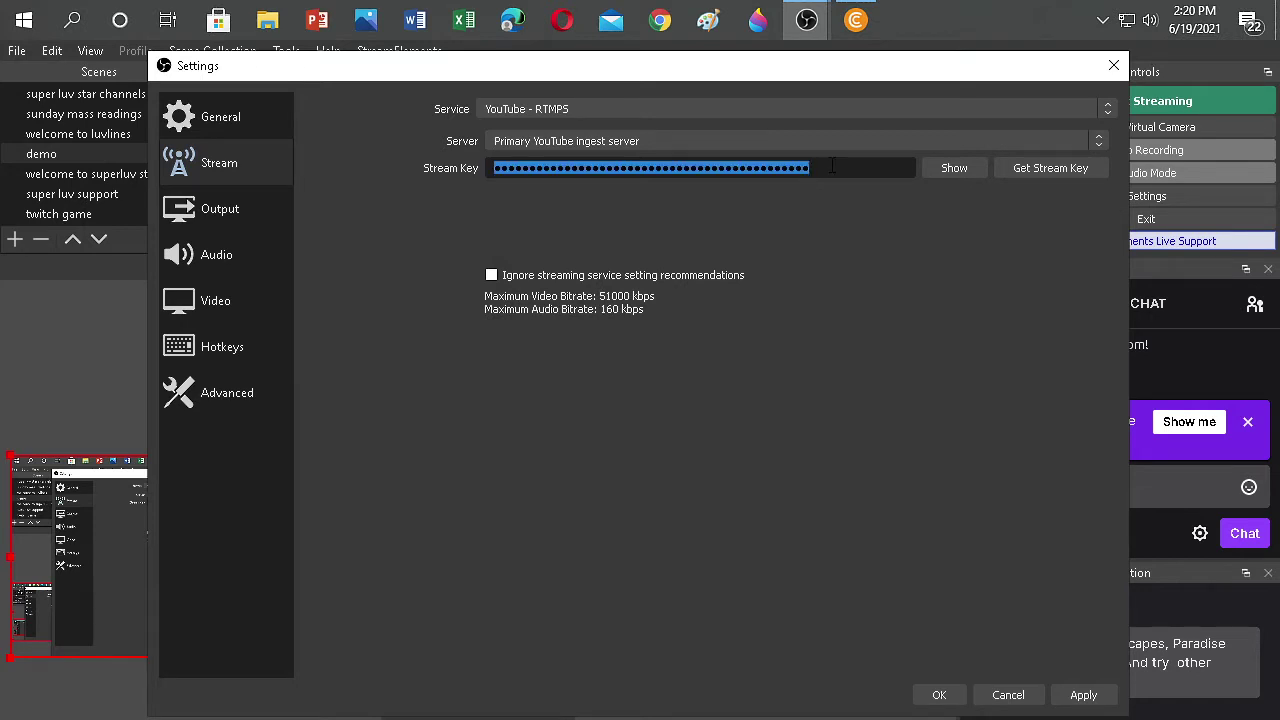
right_click(722, 162)
left_click(795, 276)
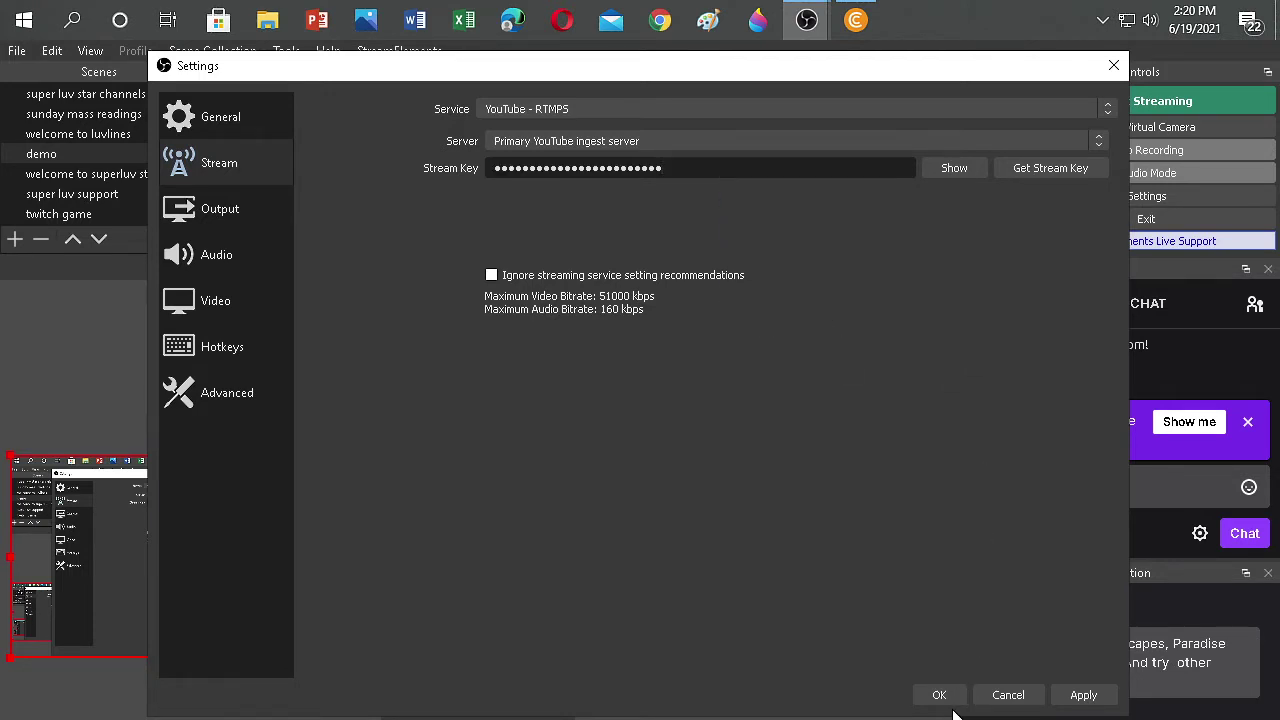
left_click(1088, 692)
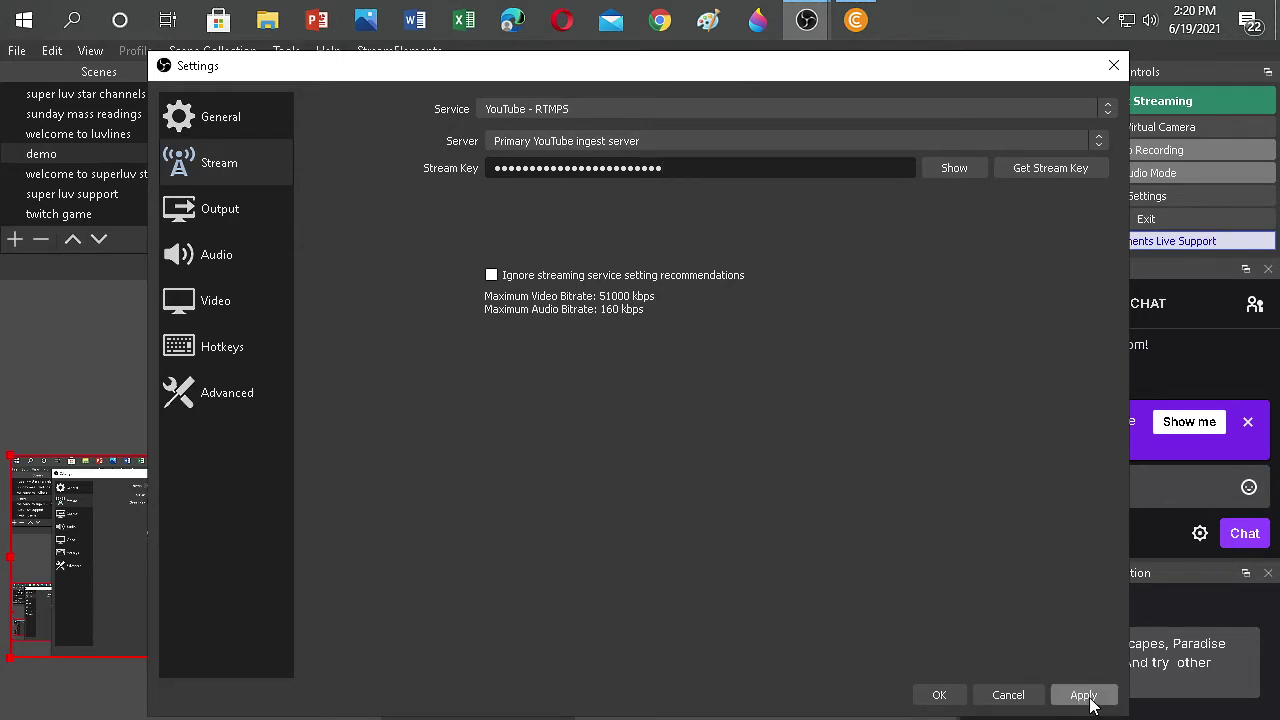
left_click(1088, 695)
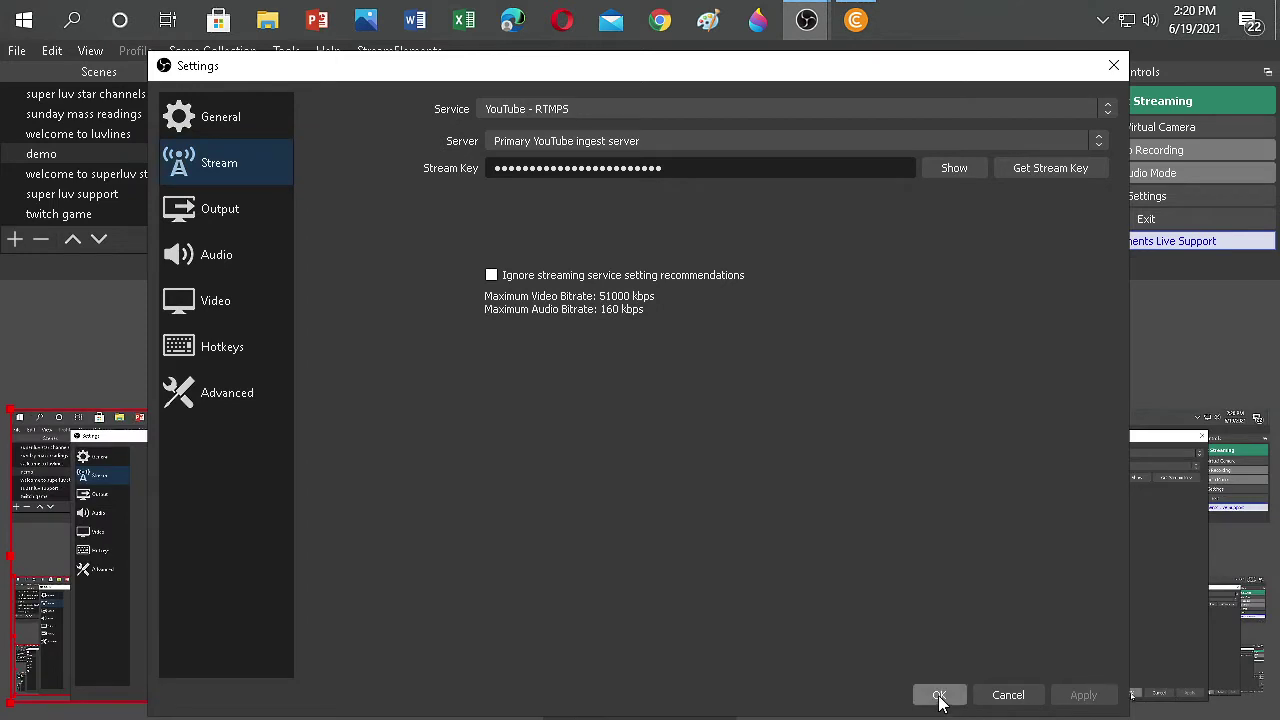
left_click(940, 695)
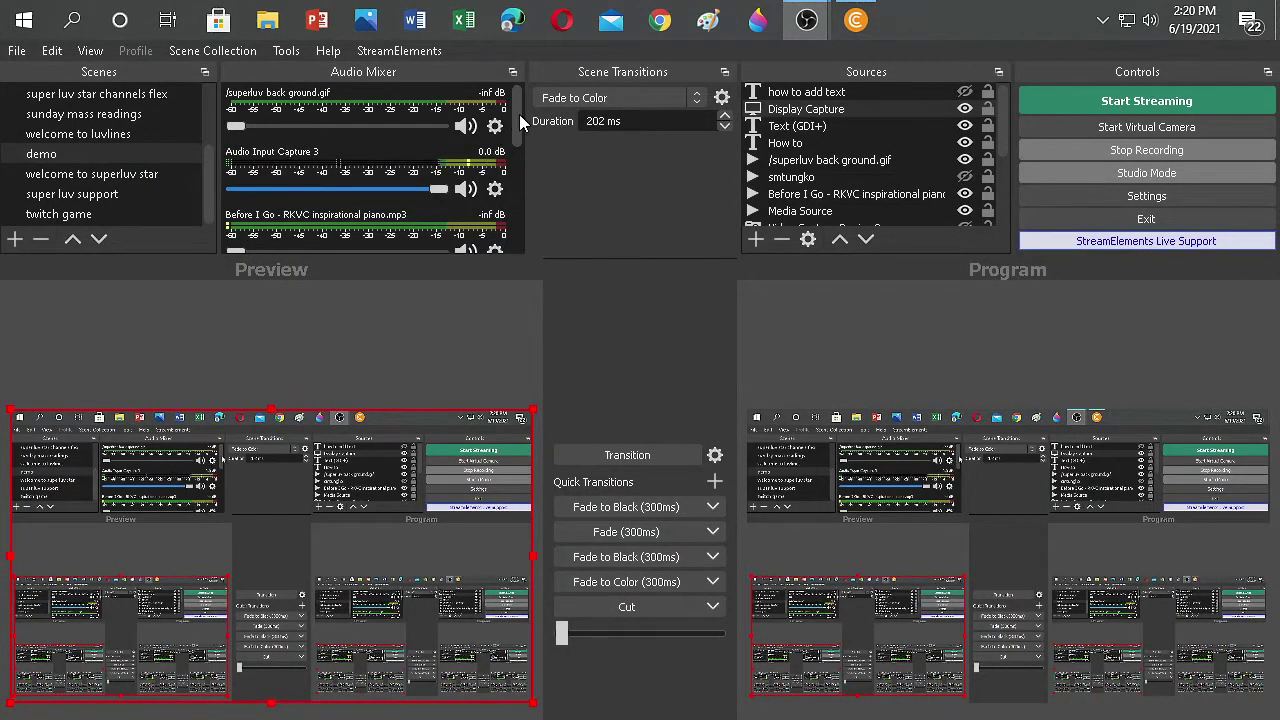
Reset the statistics in the OBS Stats window, close it and return to the main OBS Studio window
left_click_drag(519, 121, 517, 240)
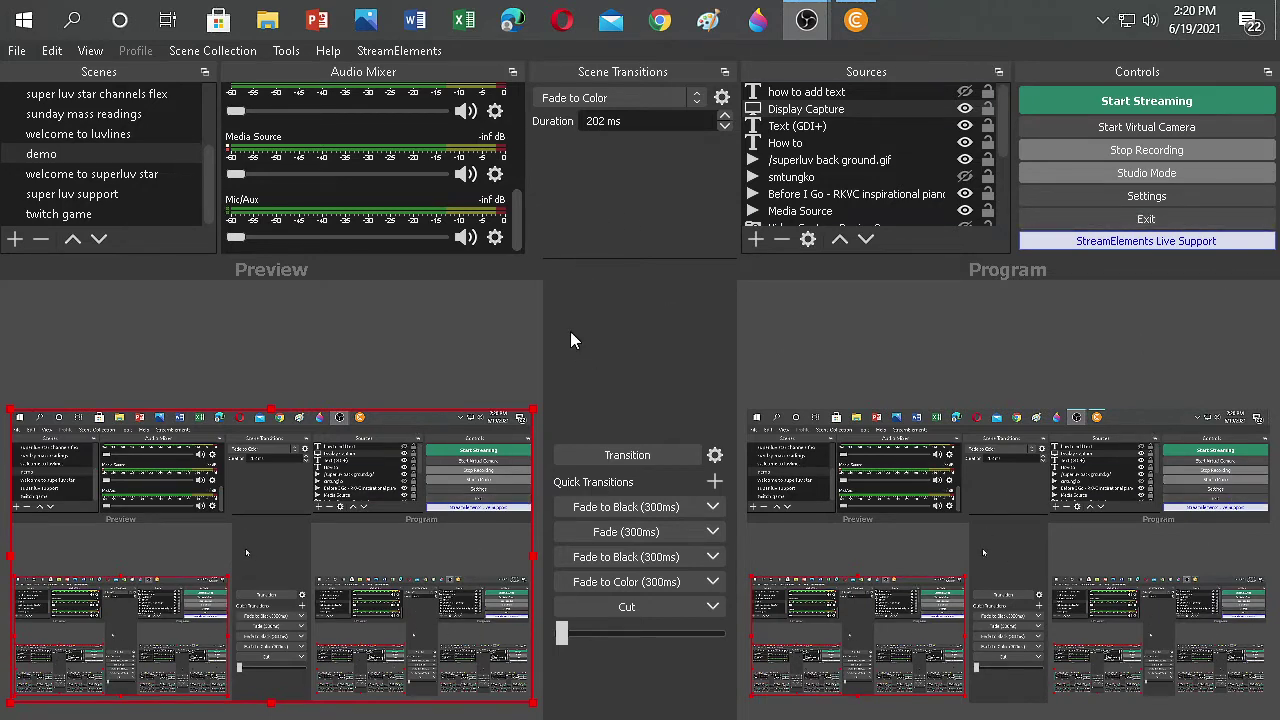
left_click(856, 20)
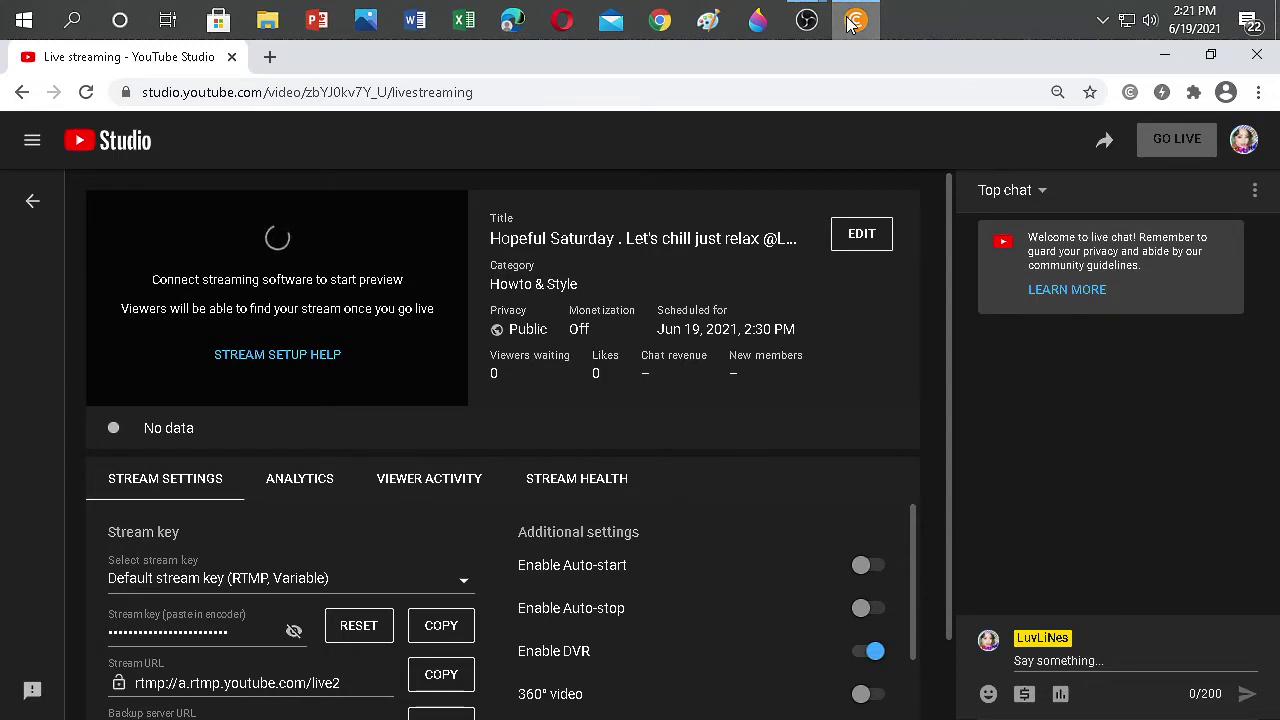
mouse_move(816, 22)
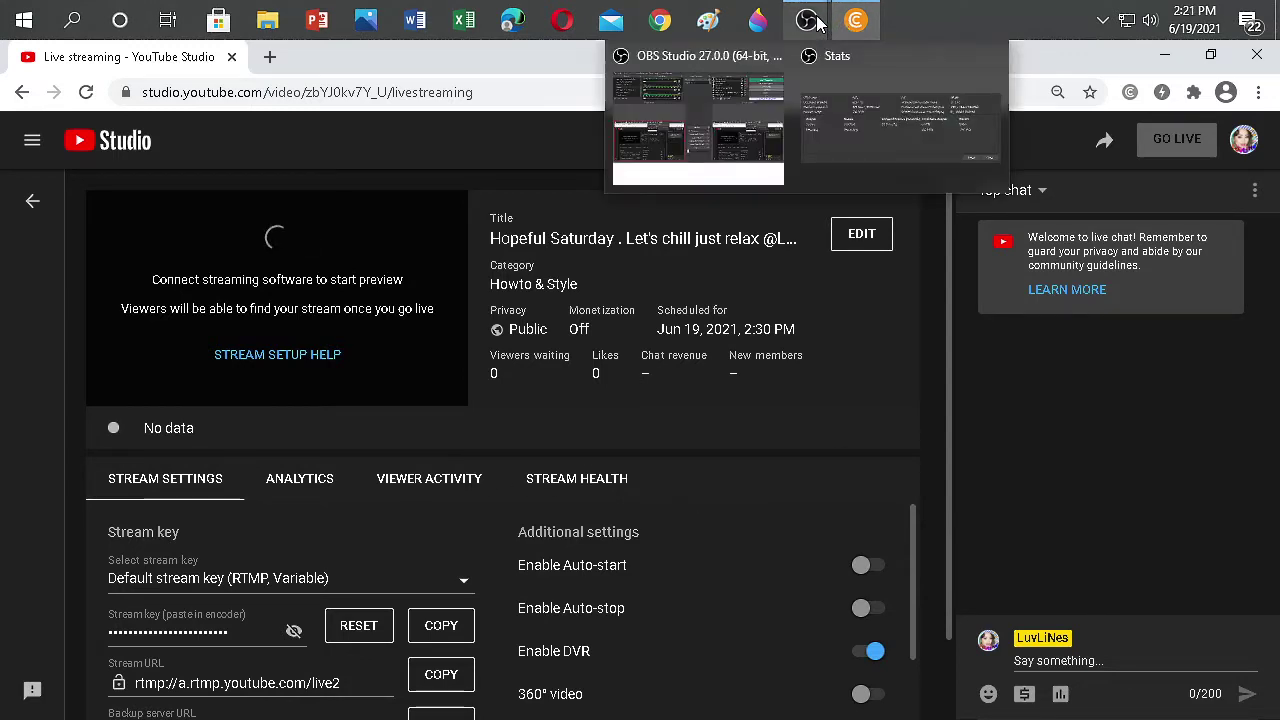
left_click(885, 122)
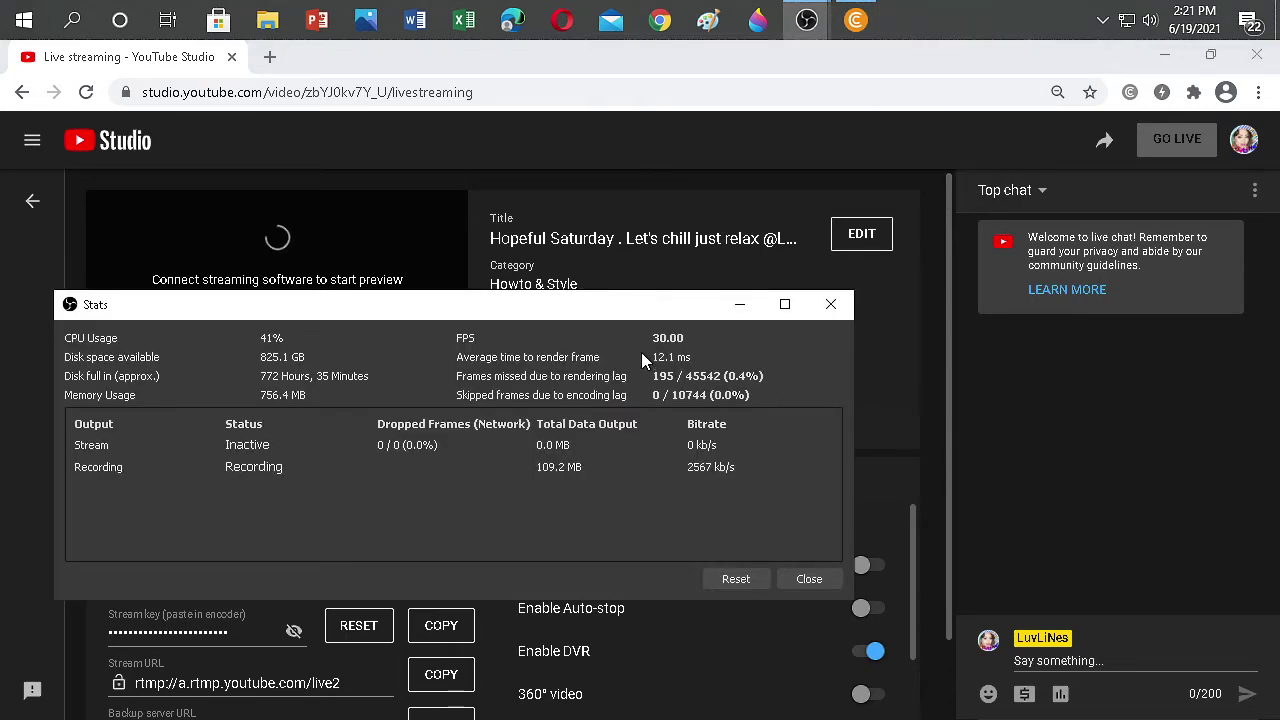
left_click_drag(658, 312, 780, 199)
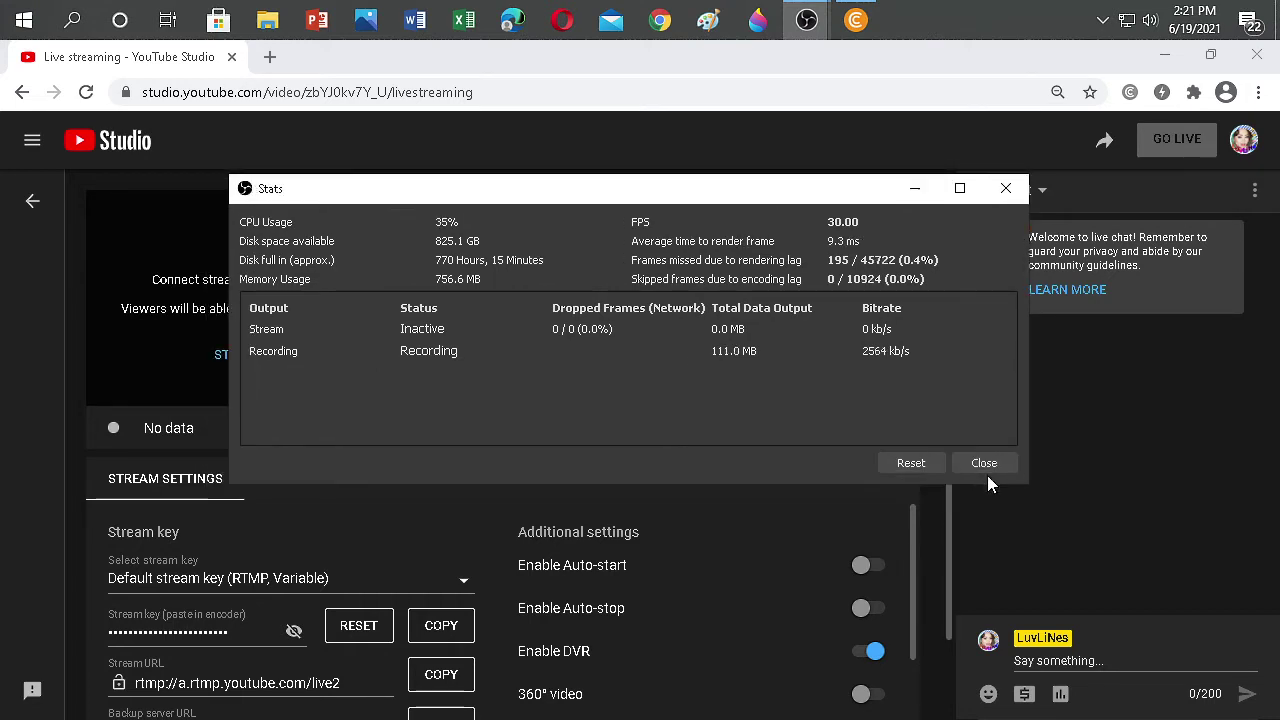
left_click(915, 465)
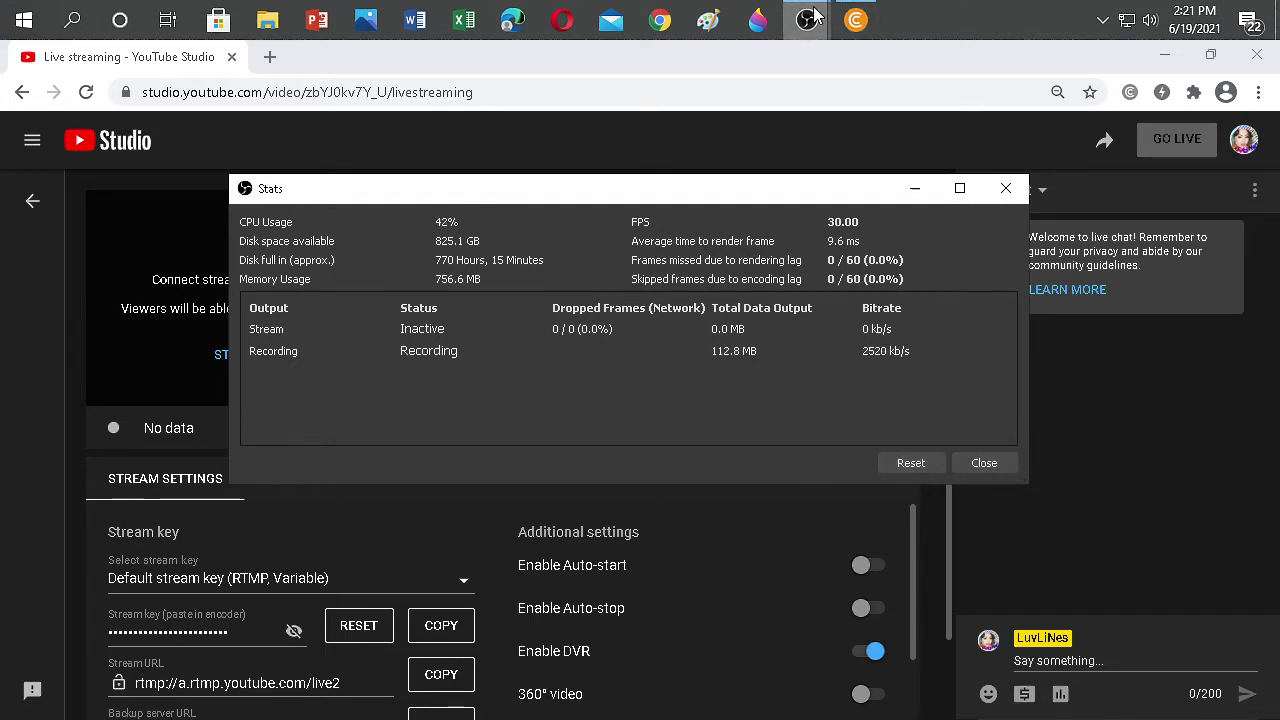
mouse_move(803, 20)
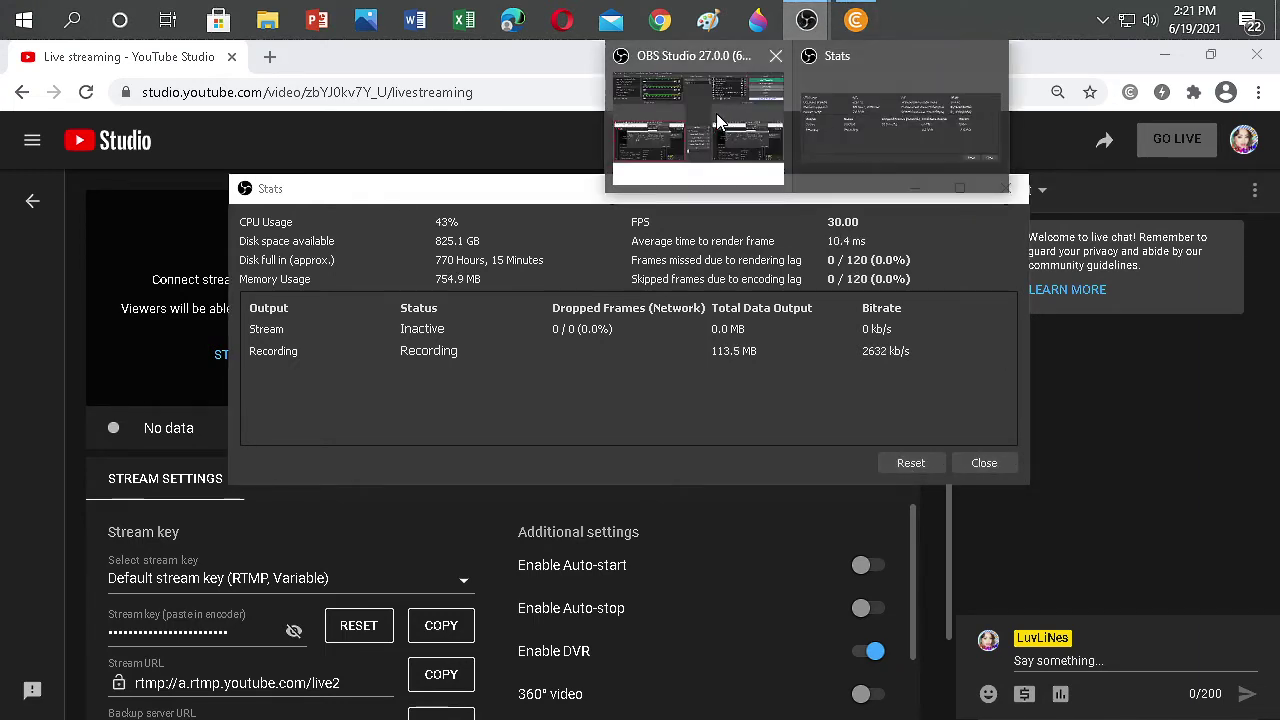
left_click(1000, 463)
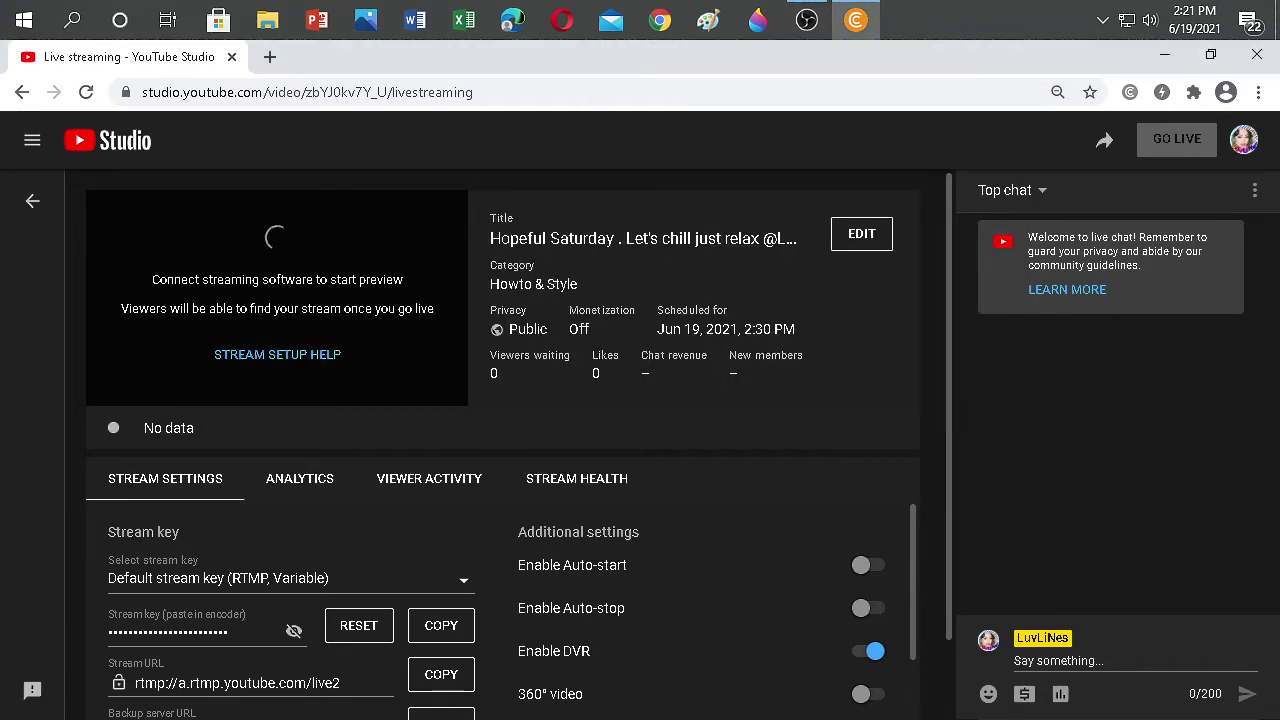
left_click(807, 20)
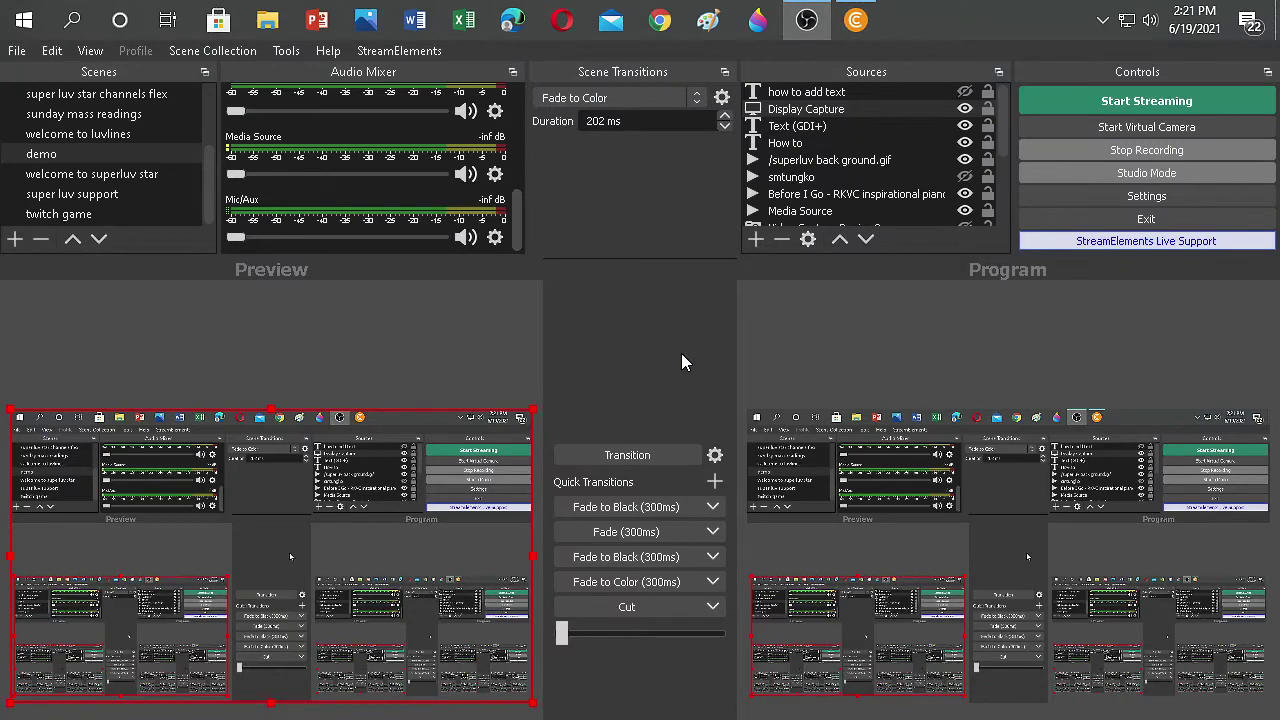
Check the scheduled stream's page in YouTube Studio, return to OBS Studio and review the demo scene's sources and audio mixer
left_click(860, 22)
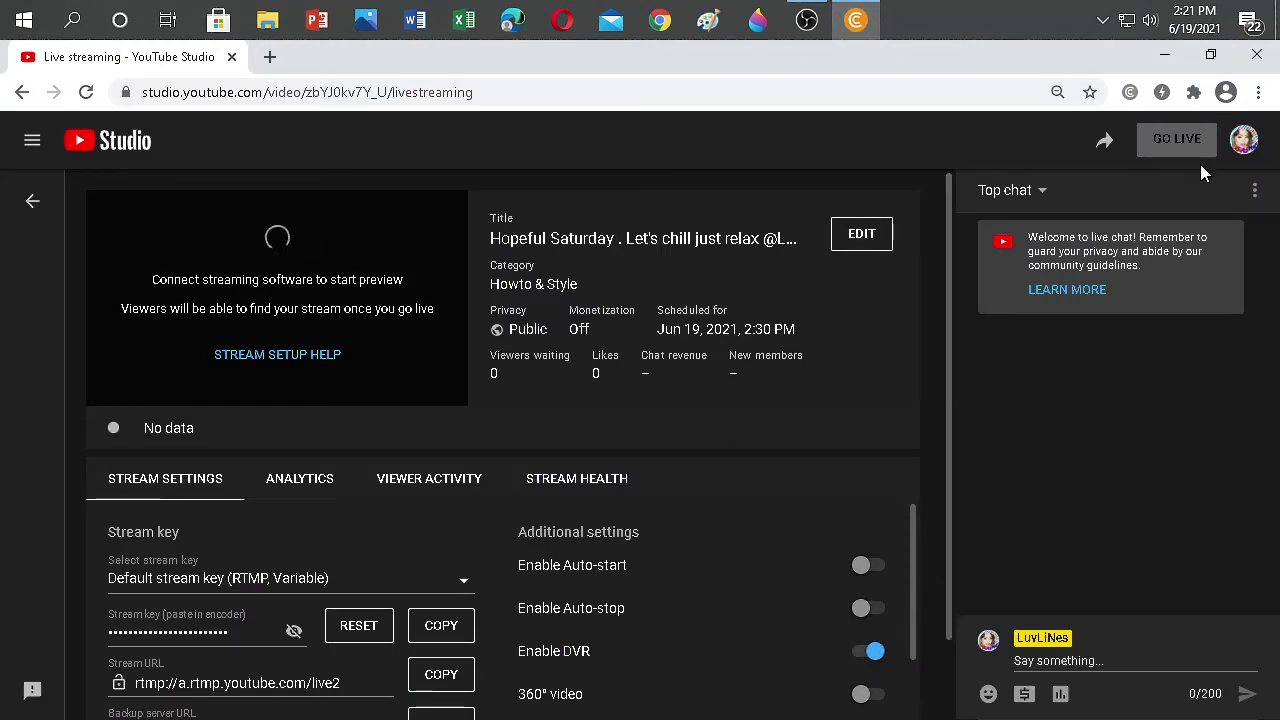
left_click(812, 24)
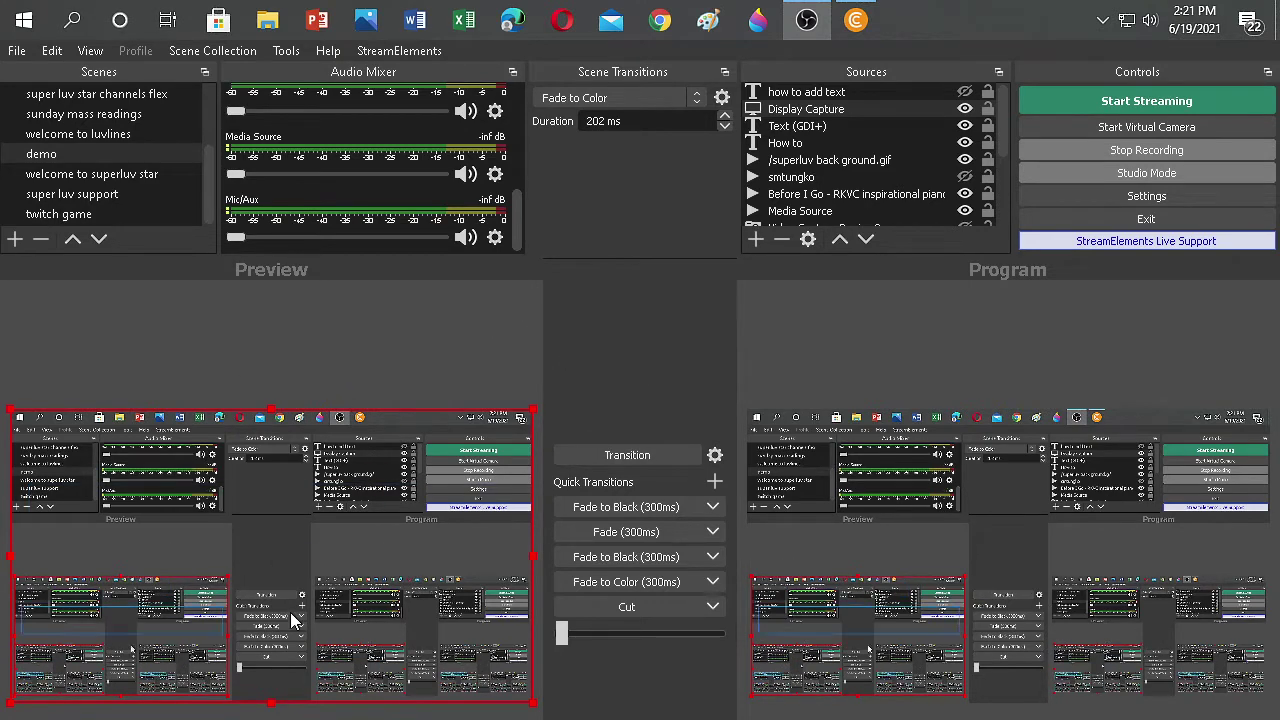
left_click(376, 306)
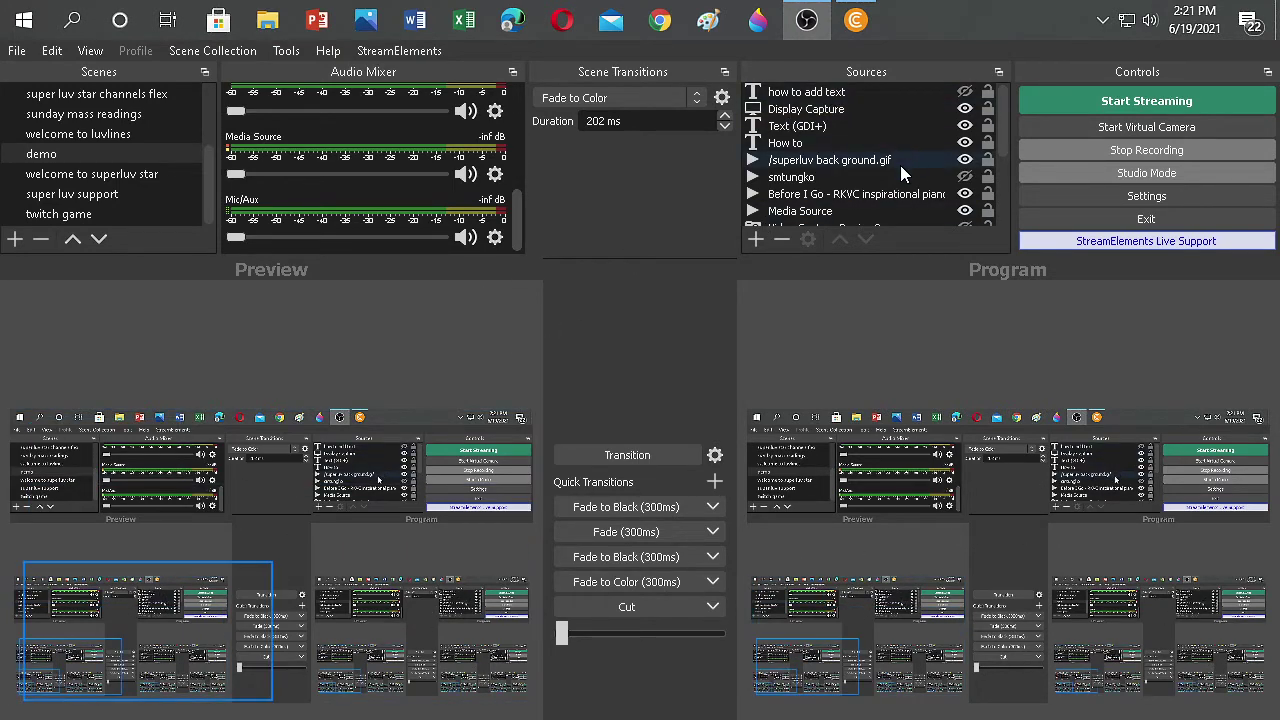
scroll(772, 200, "down", 3)
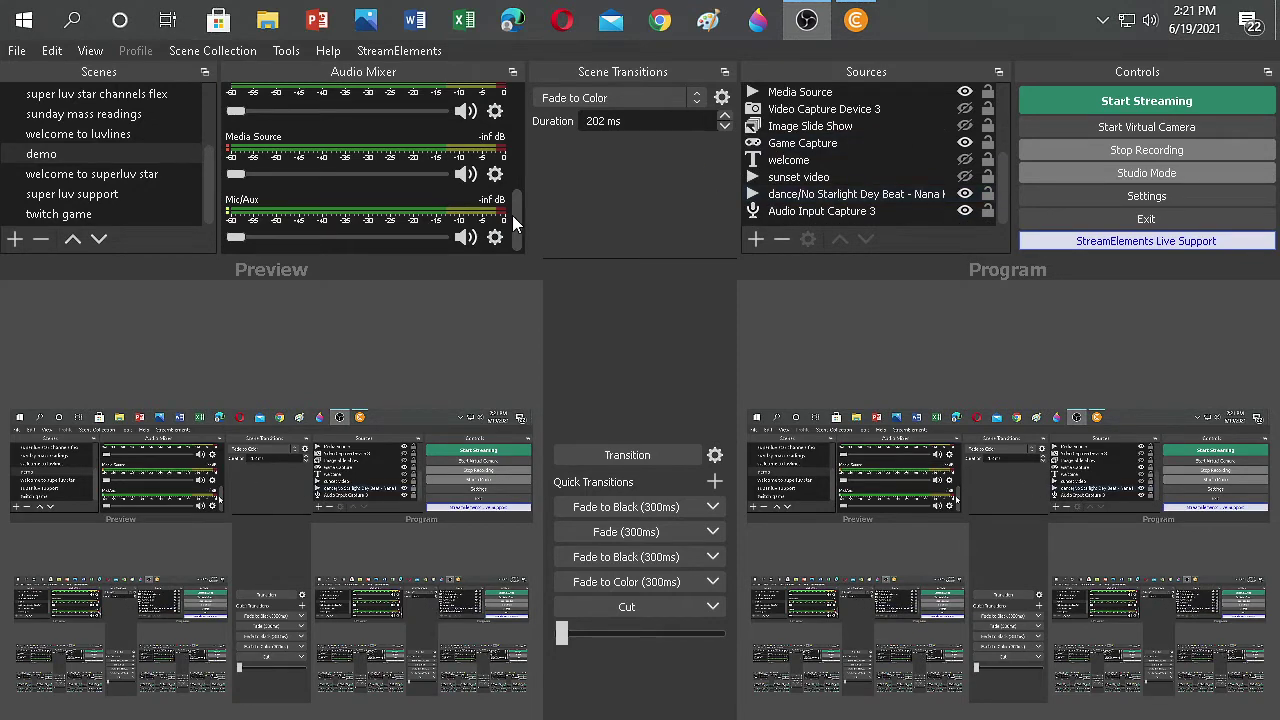
left_click_drag(512, 215, 521, 108)
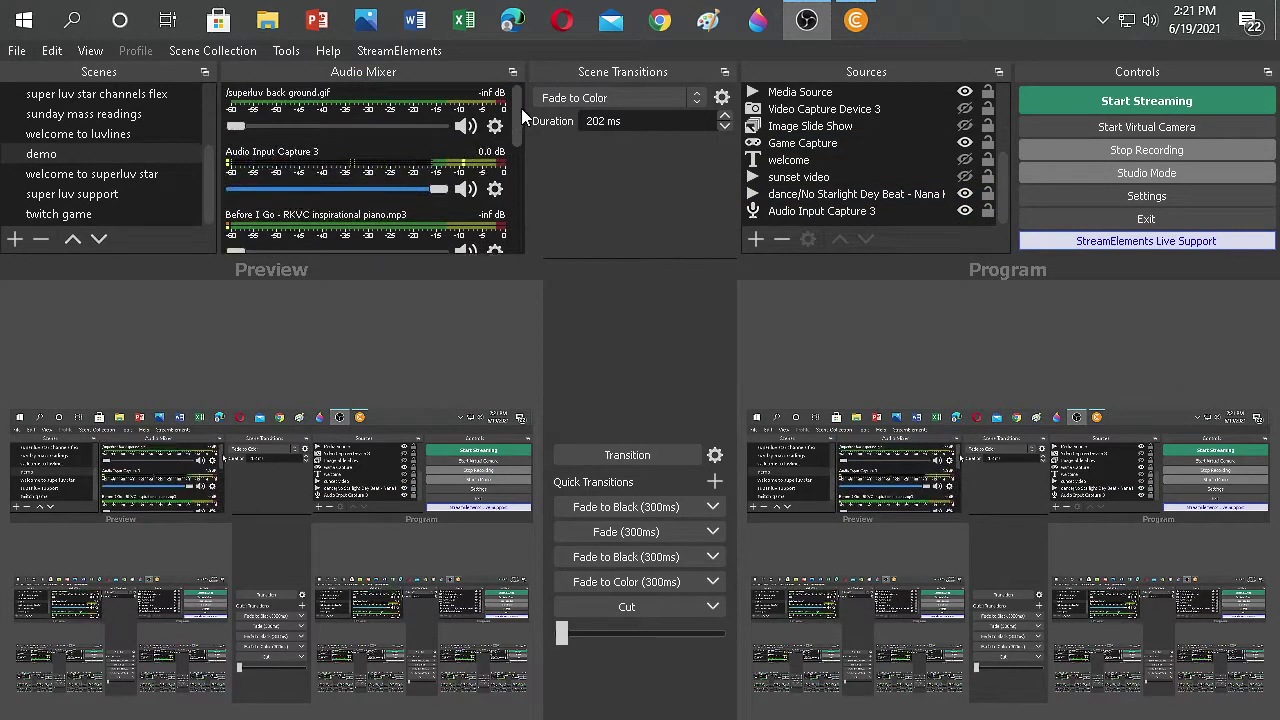
Add a new media source named Media Source 3 with looping enabled and Alecia Shepherd - Strawberry Racer from the Music folder as its file
left_click(757, 241)
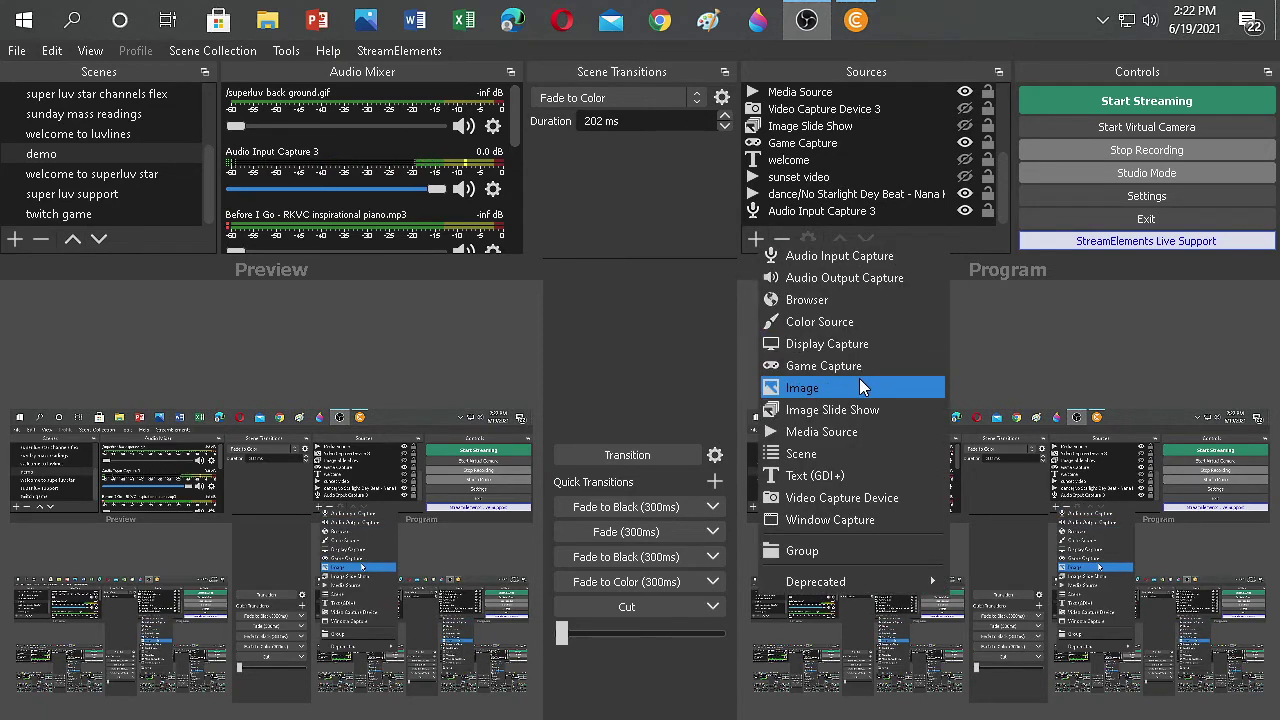
left_click(839, 435)
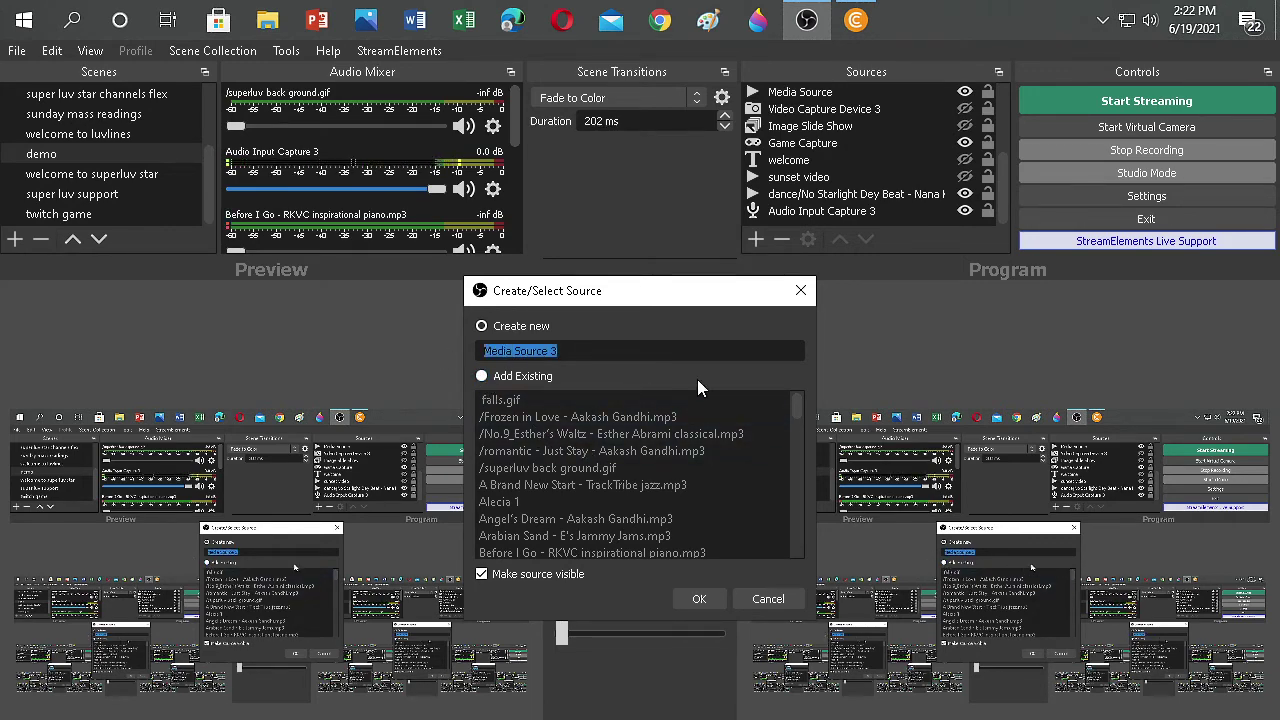
left_click(701, 598)
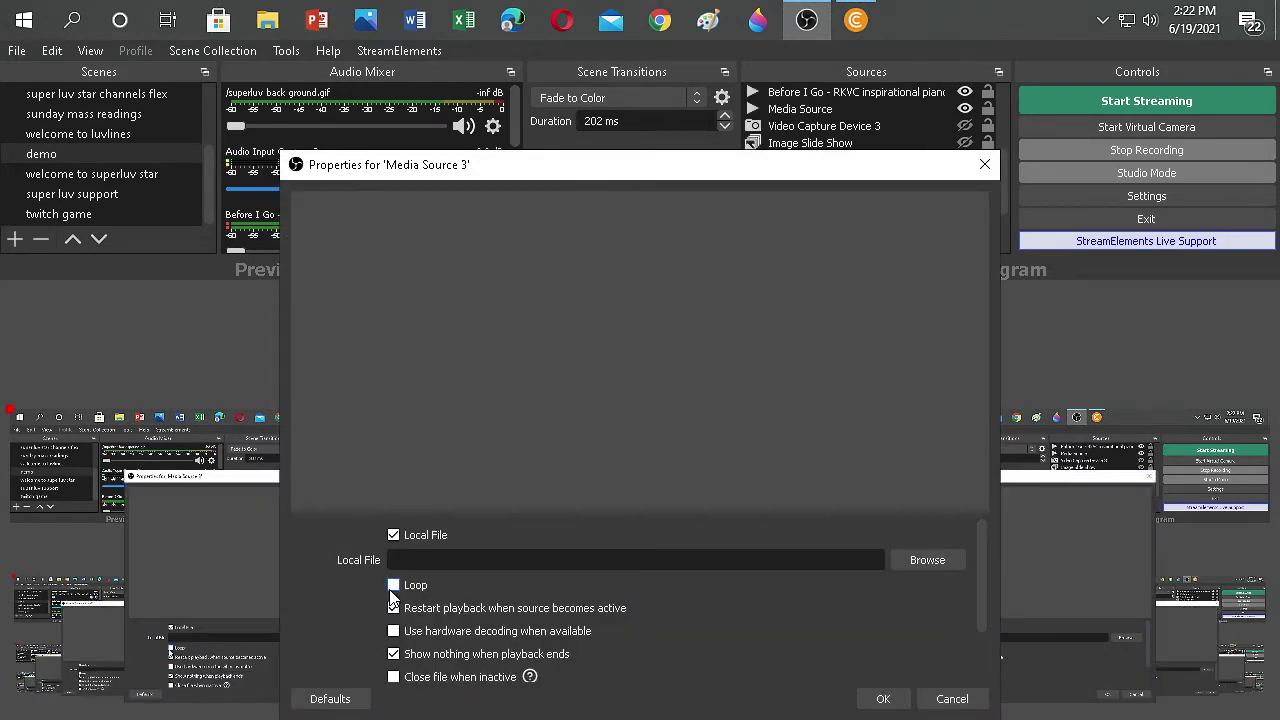
left_click(926, 560)
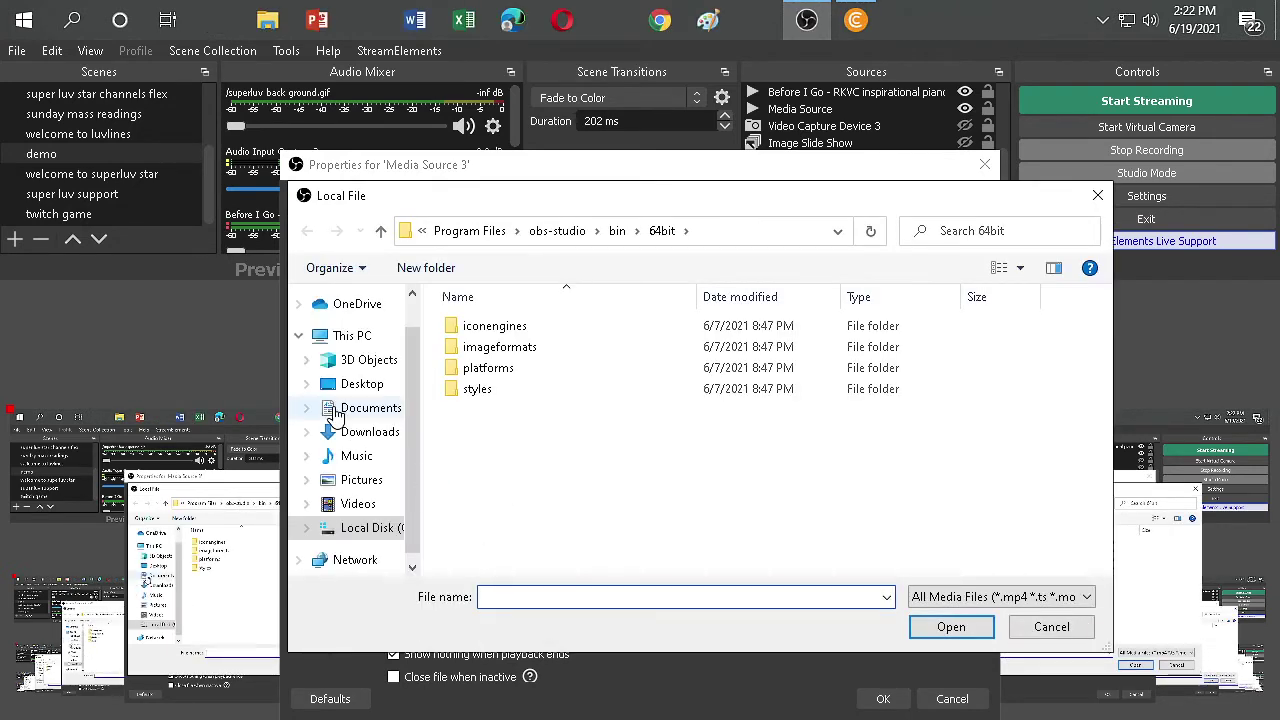
left_click(358, 456)
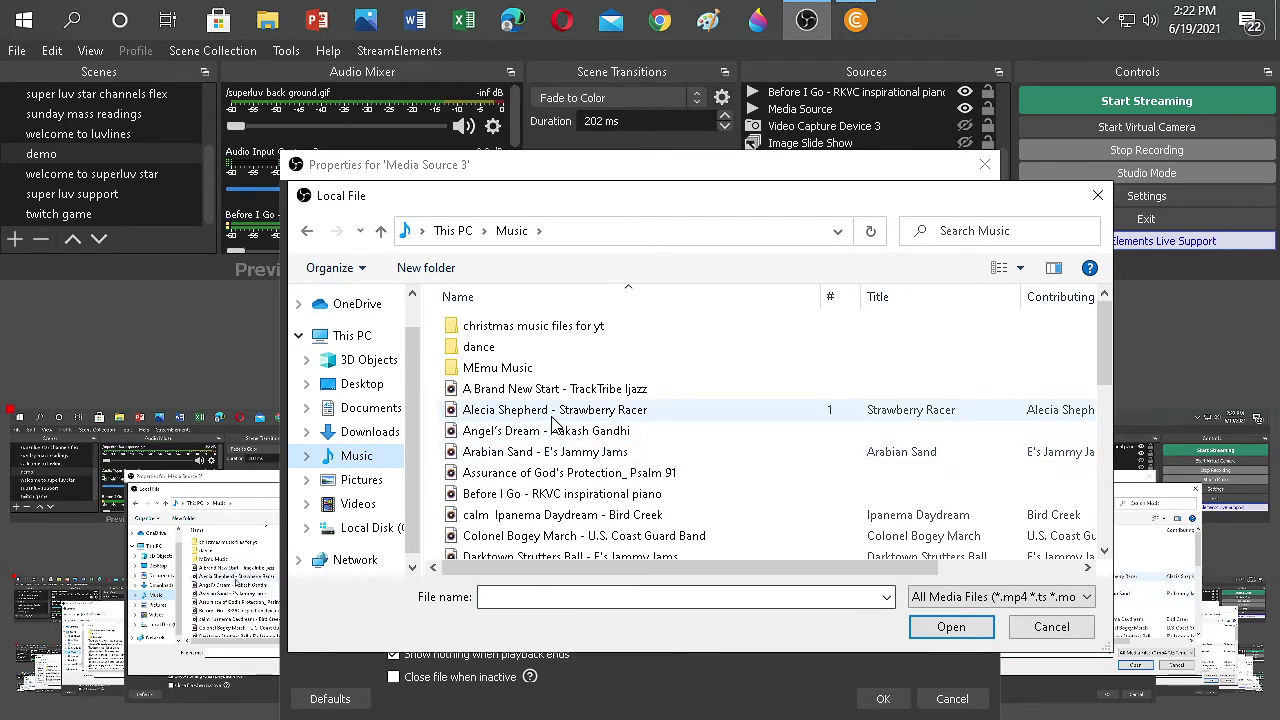
left_click(551, 416)
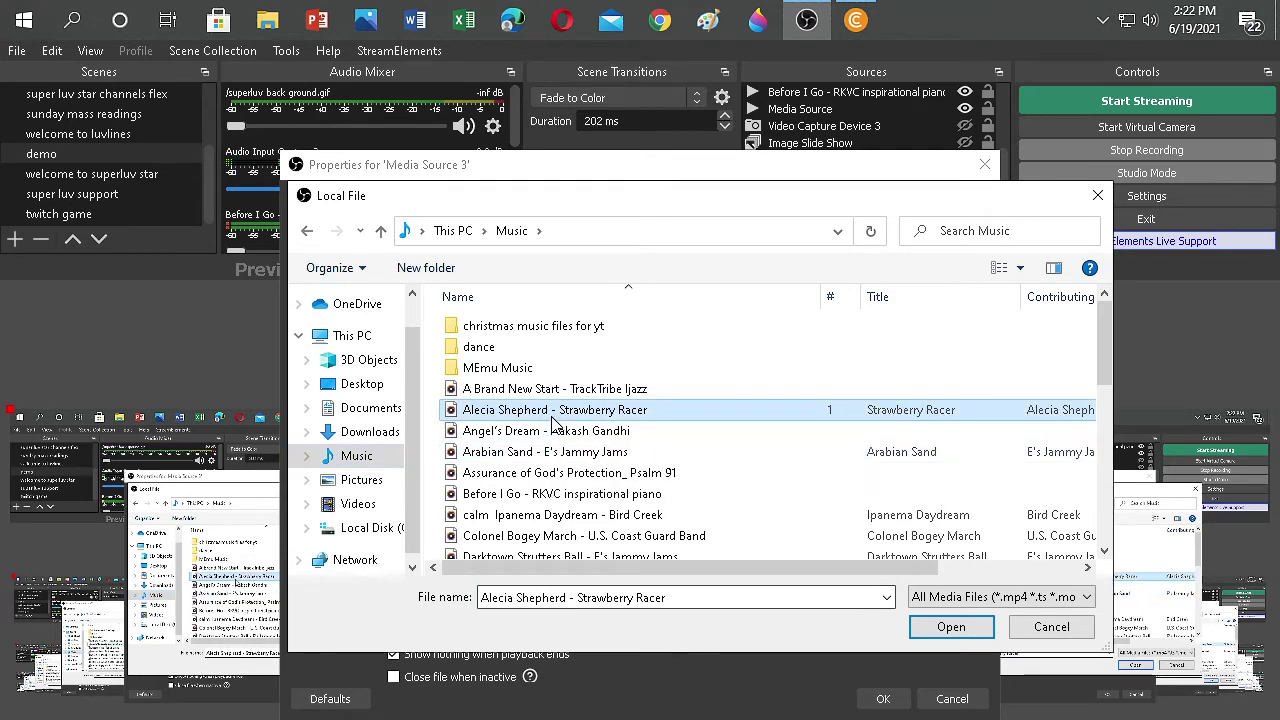
left_click(950, 627)
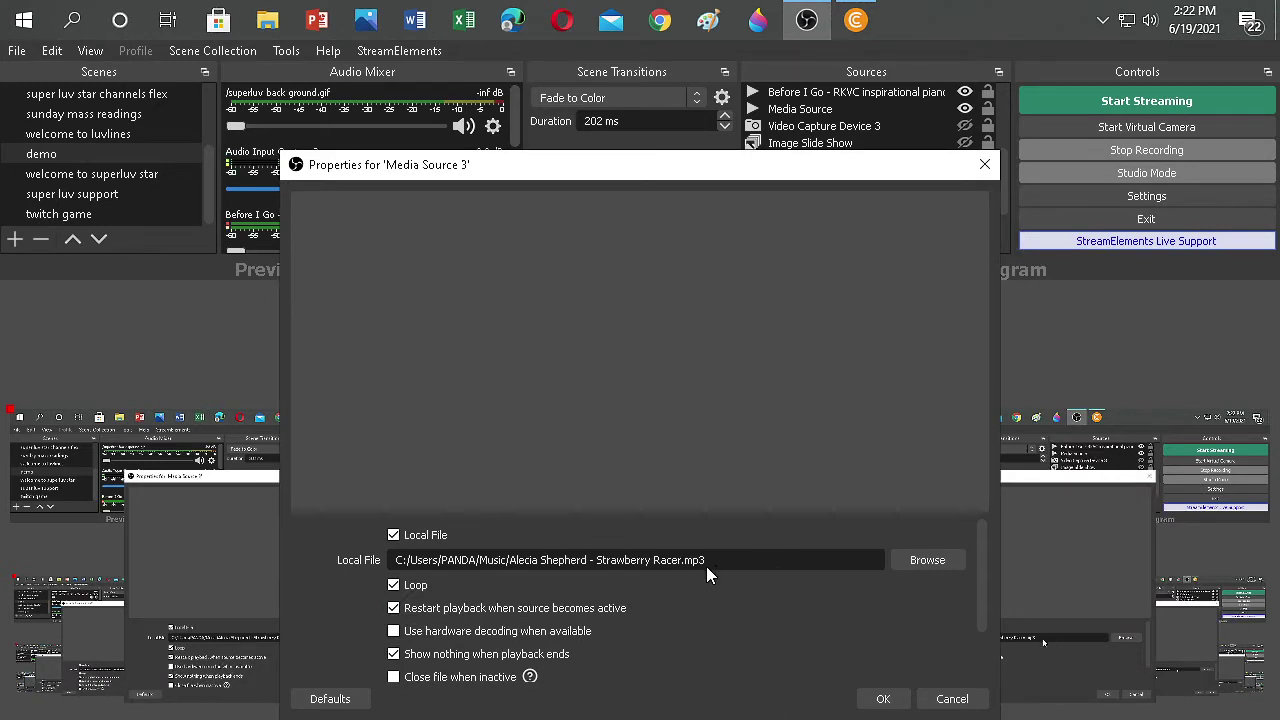
Copy Music/Alecia Shepherd - Strawberry Racer.mp3 from the file path, accept the new source's properties, and check the older Media Source's properties
left_click_drag(706, 566, 581, 558)
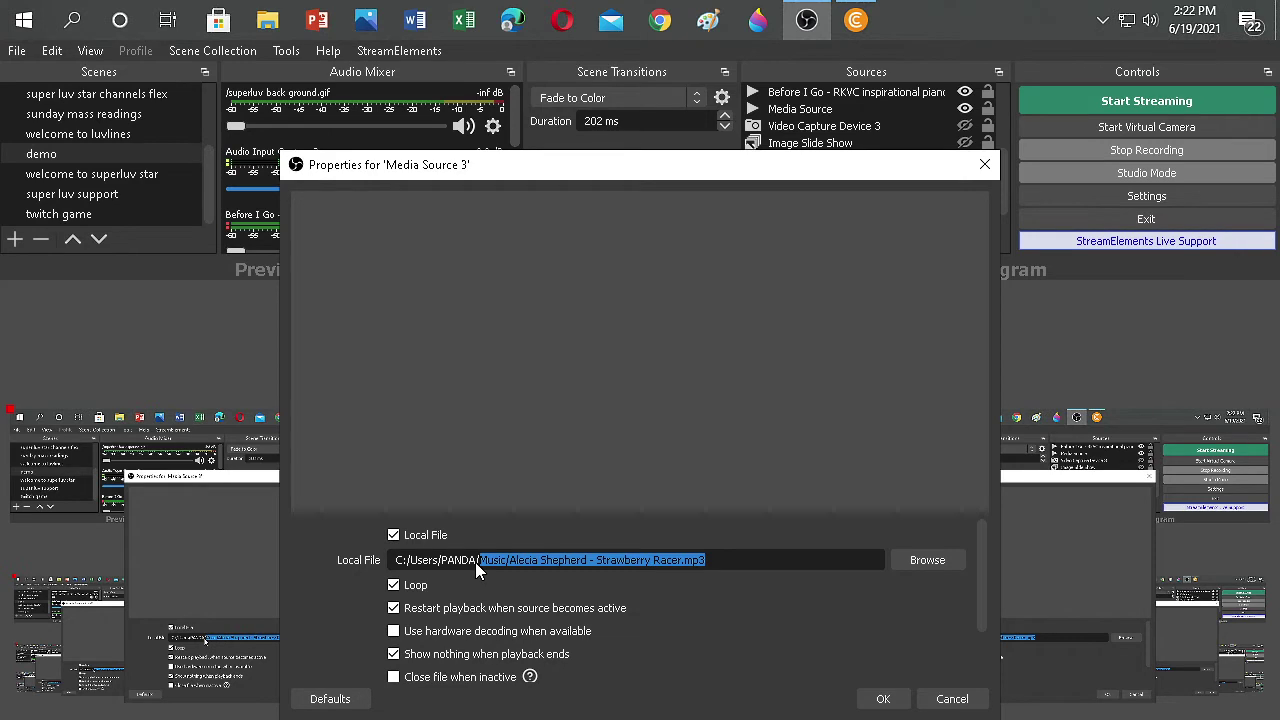
left_click(886, 700)
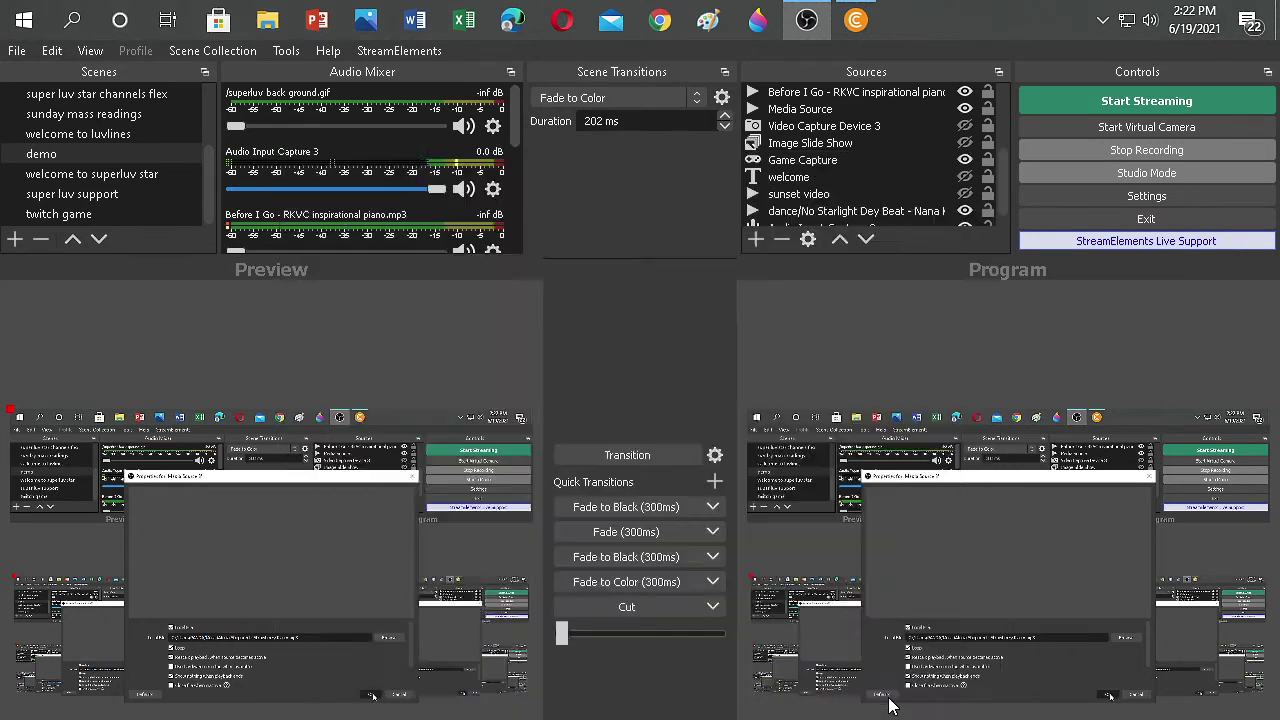
left_click(911, 111)
double_click(910, 110)
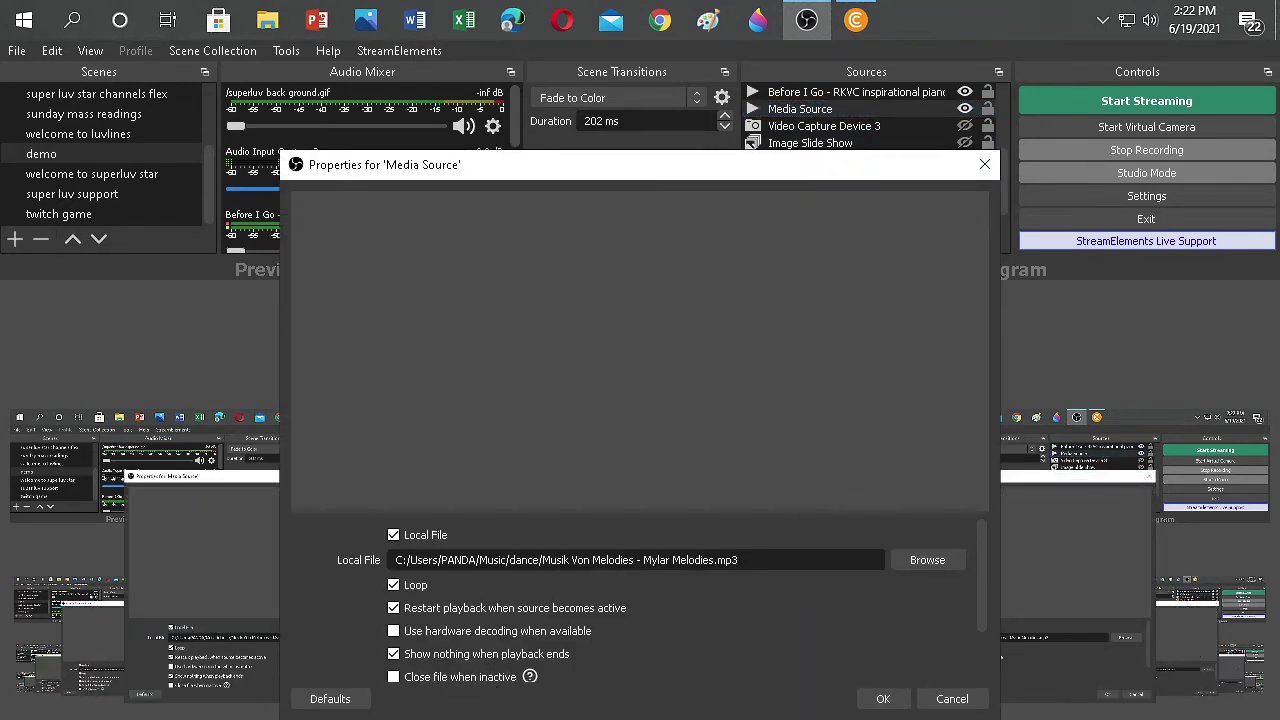
left_click(880, 696)
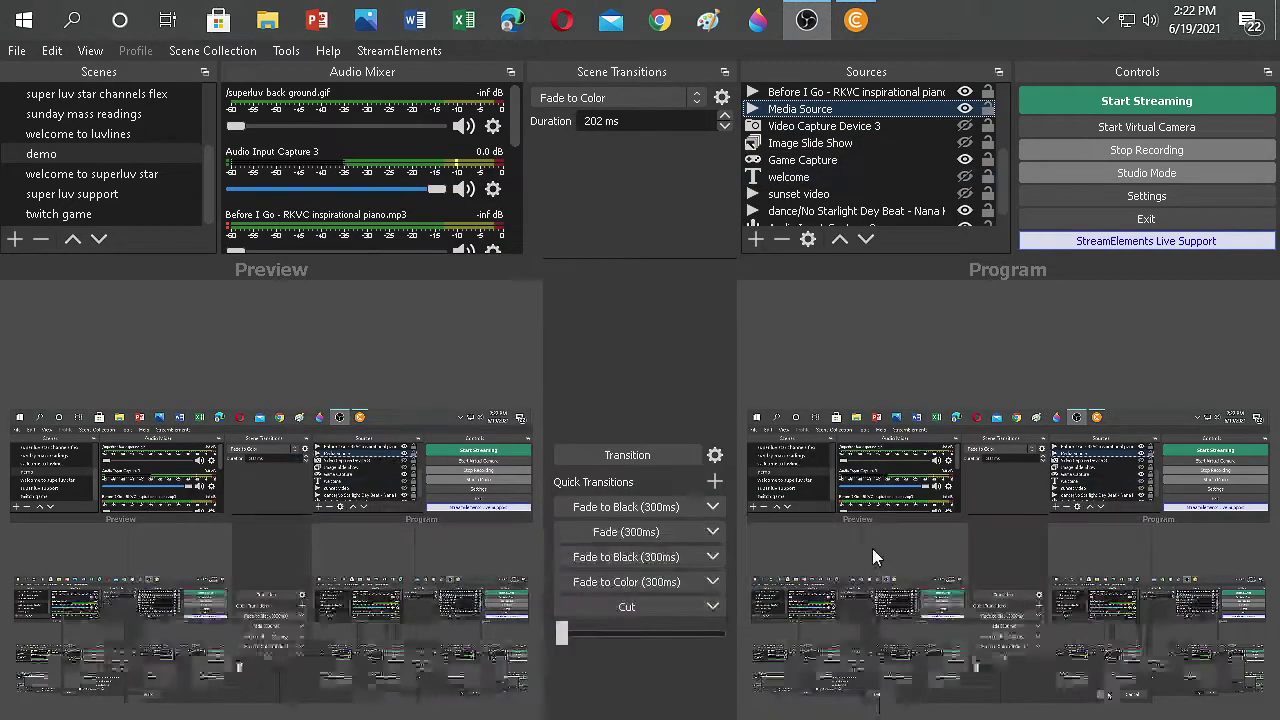
Rename the older Media Source as Music/Alecia Shepherd - Strawberry Racer.mp3
right_click(889, 108)
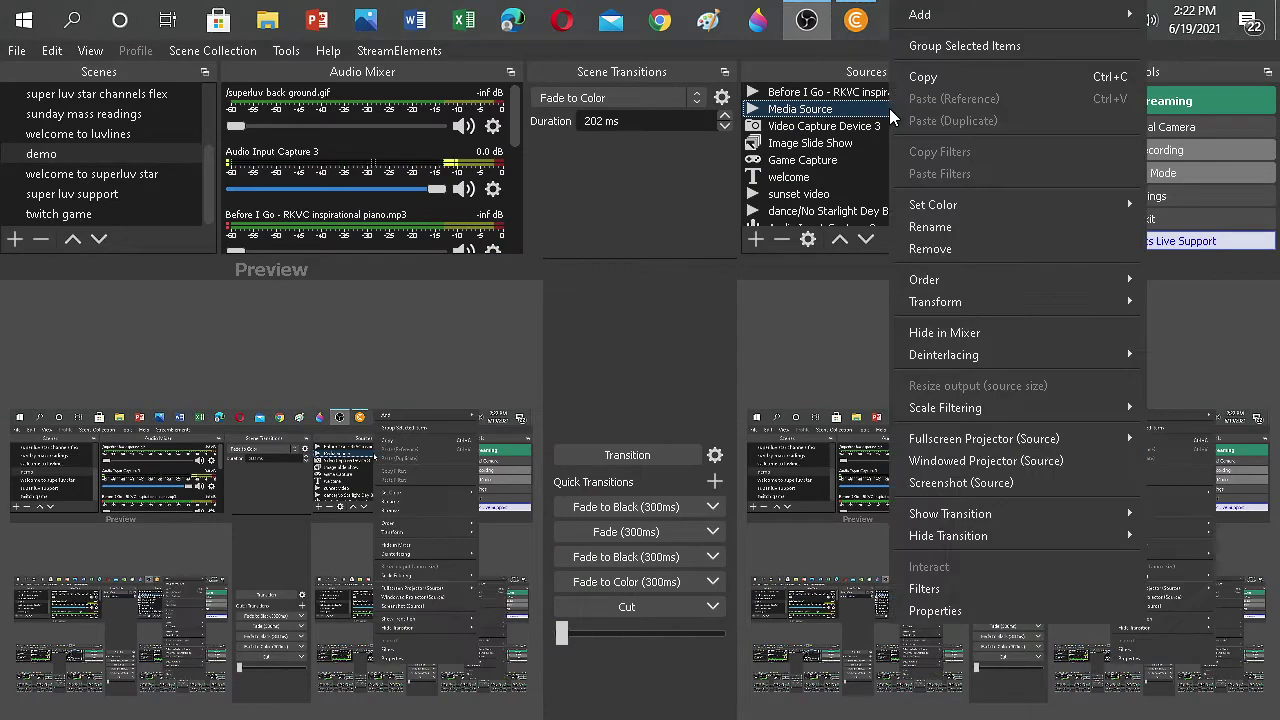
left_click(949, 226)
key("ctrl+v")
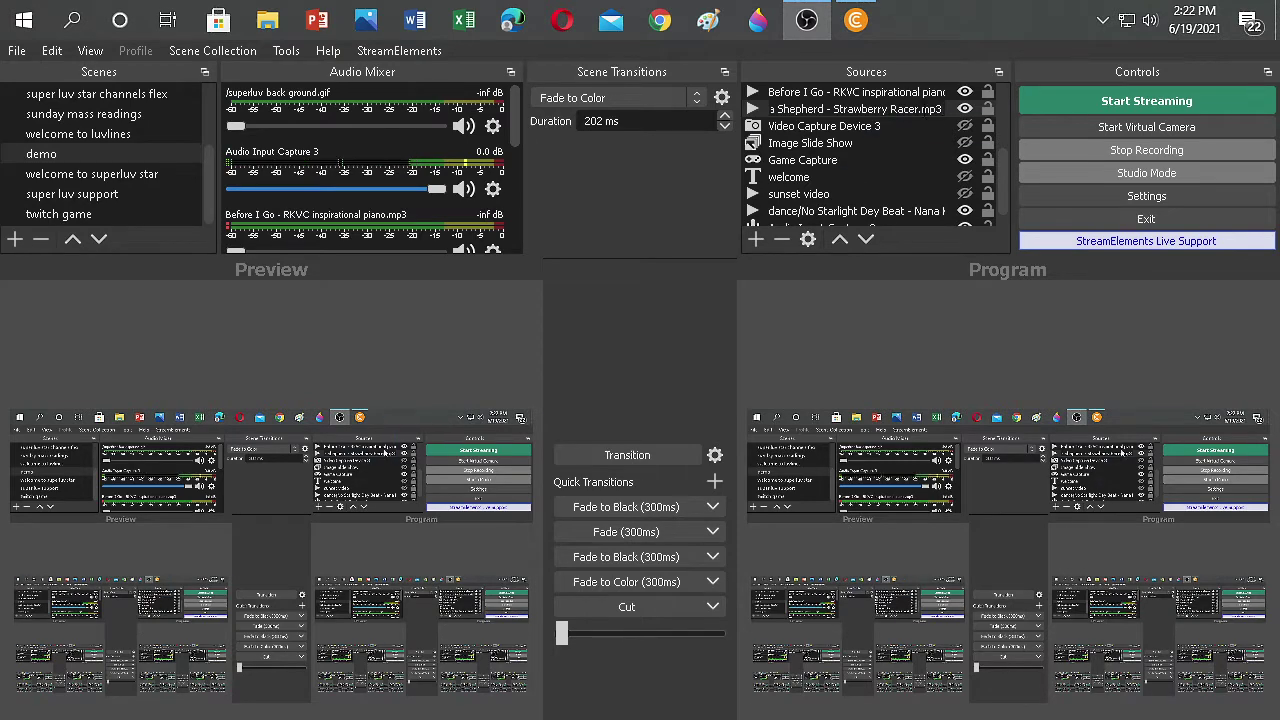
key("Return")
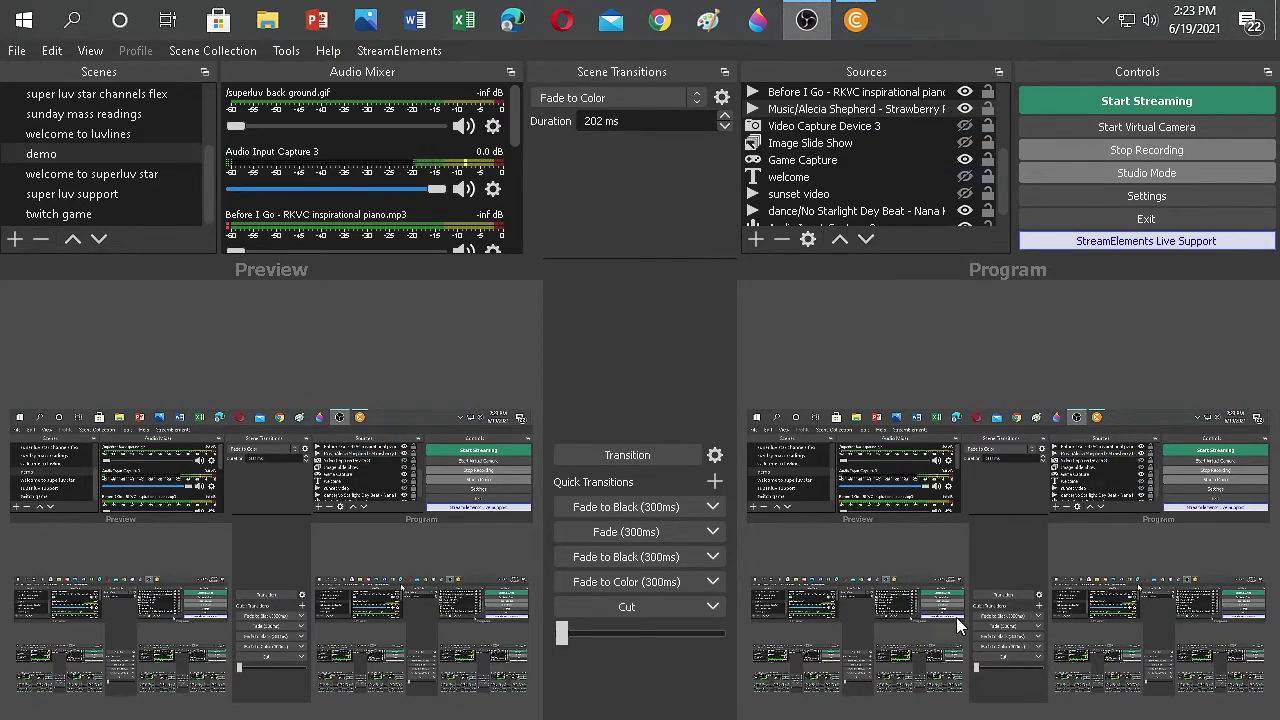
mouse_move(513, 125)
left_mouse_down()
mouse_move(513, 241)
mouse_move(533, 112)
left_mouse_up()
left_click(537, 104)
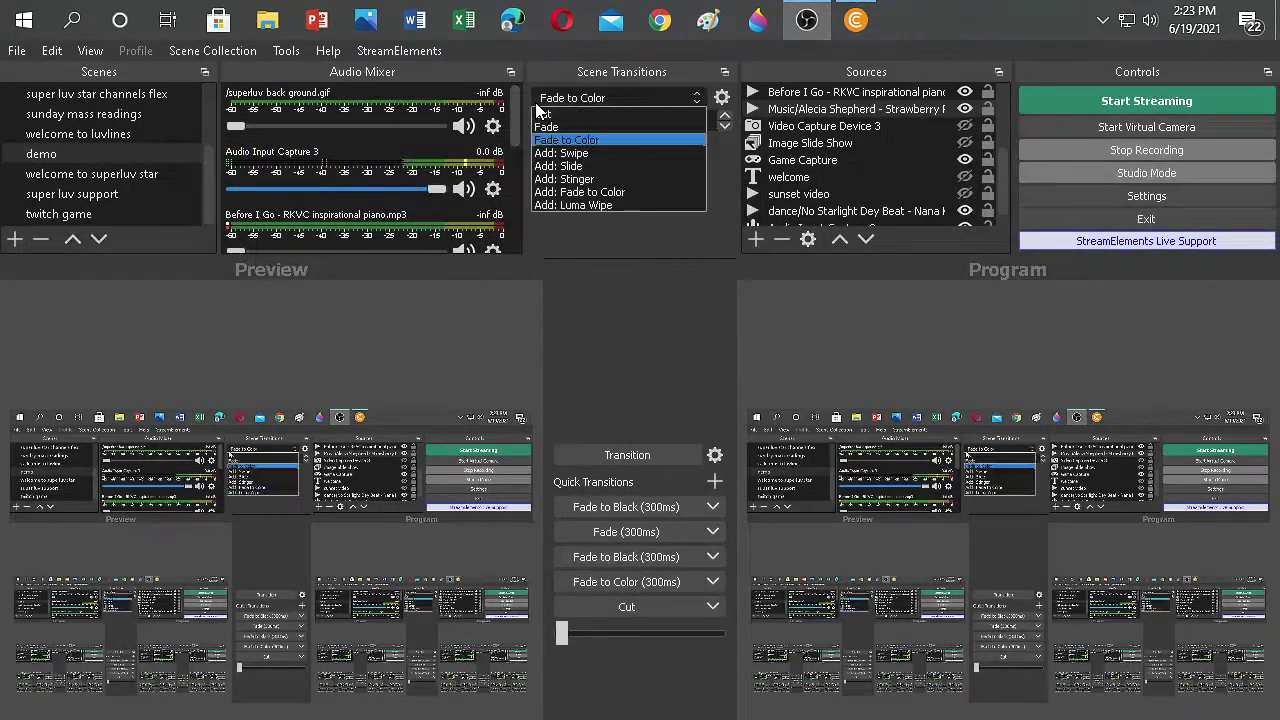
left_click(558, 642)
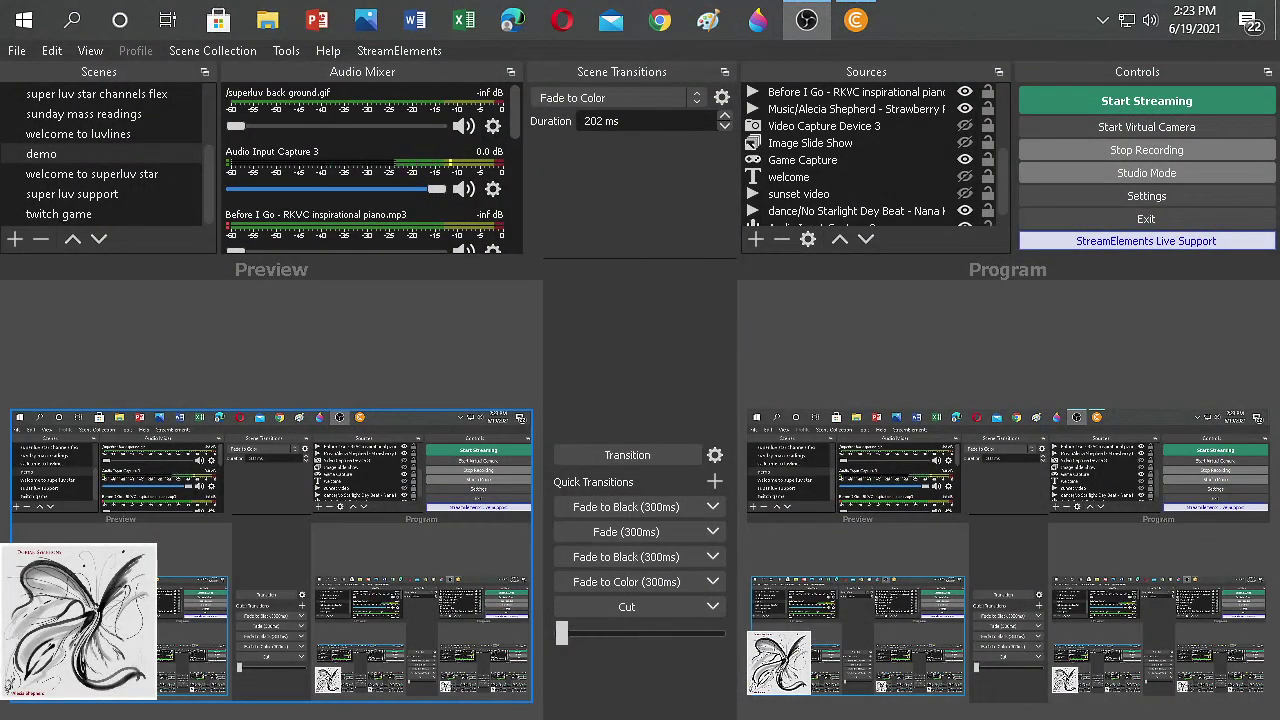
Locate Media Source 3 in the source list and in the audio mixer
scroll(986, 100, "down", 1)
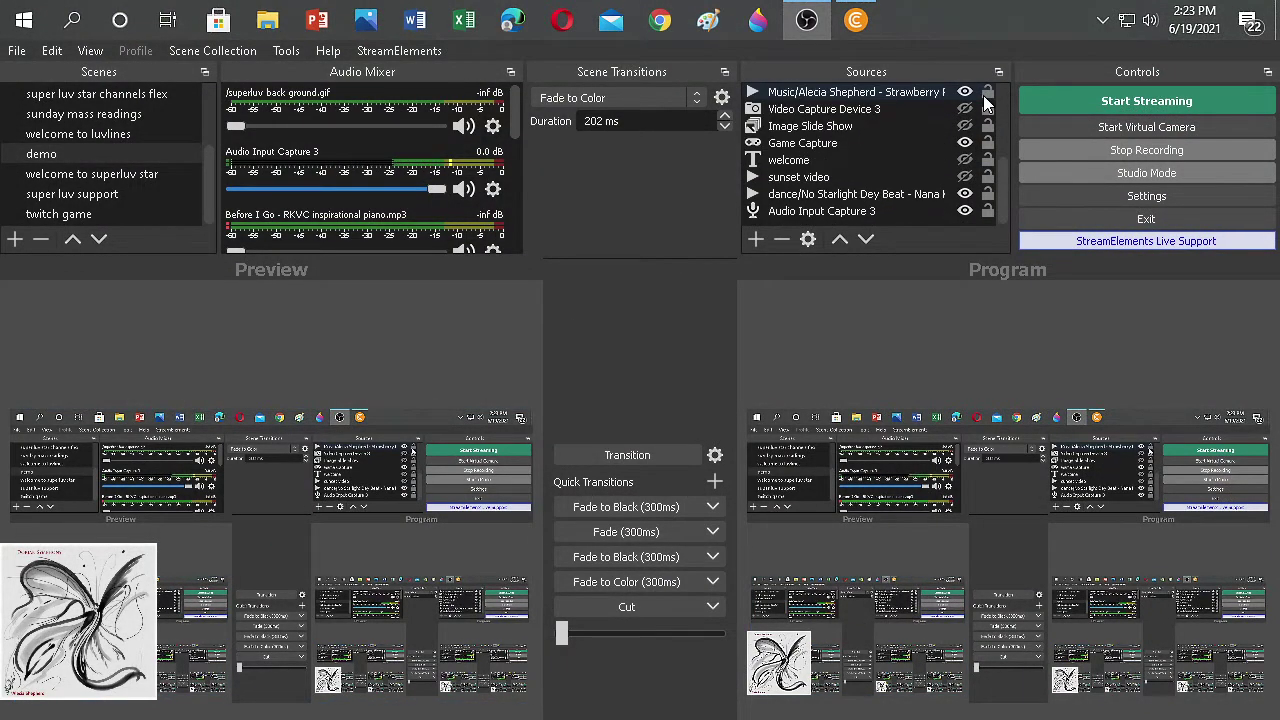
scroll(986, 100, "up", 3)
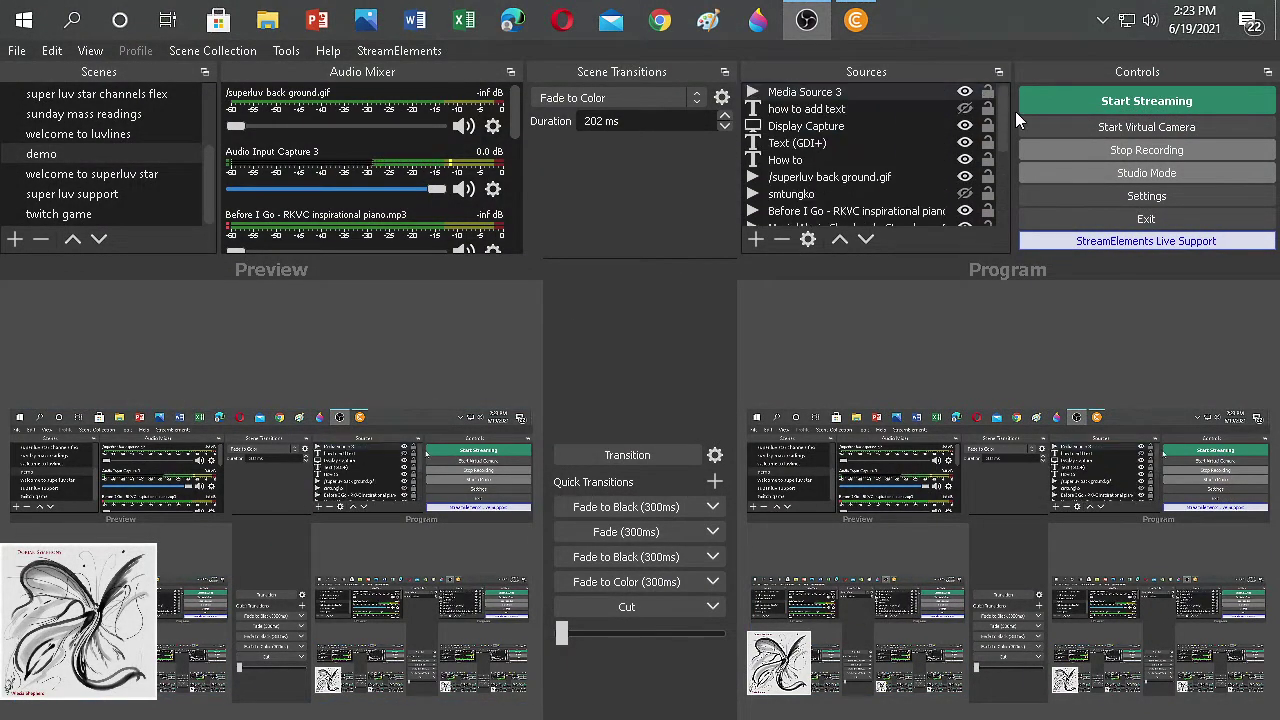
left_click(894, 89)
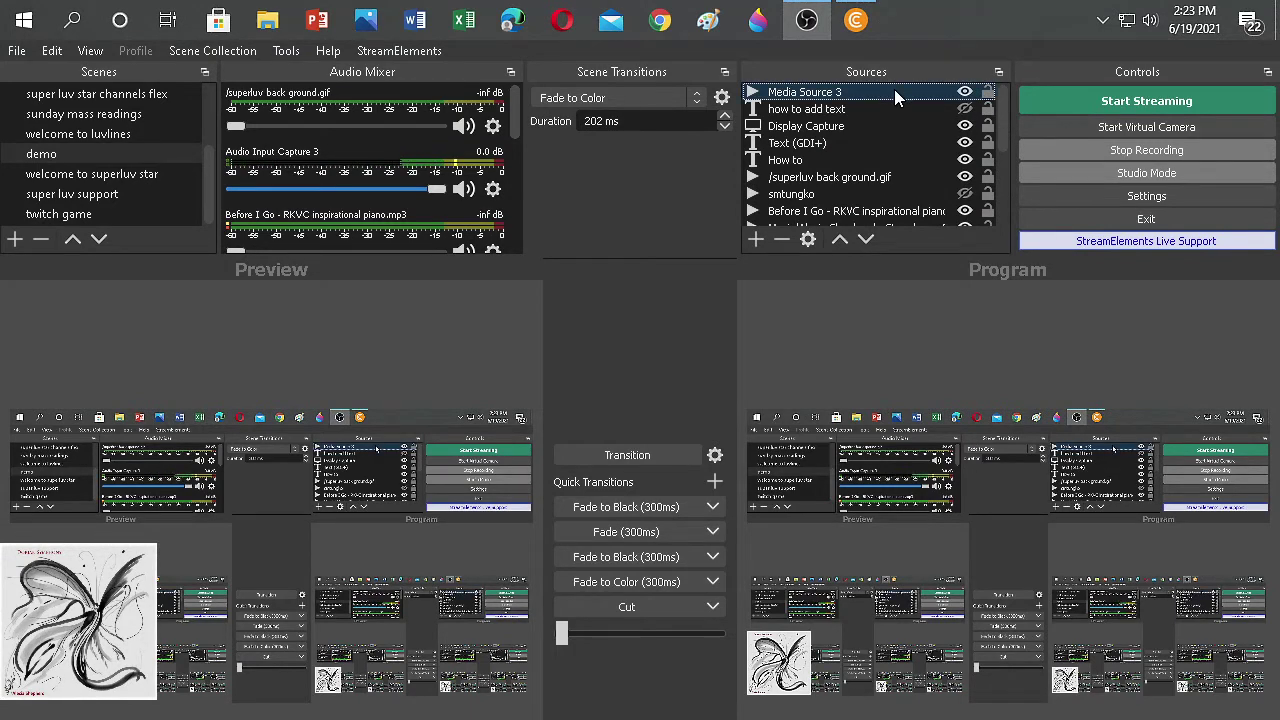
right_click(894, 89)
left_click(619, 314)
left_click_drag(519, 115, 510, 210)
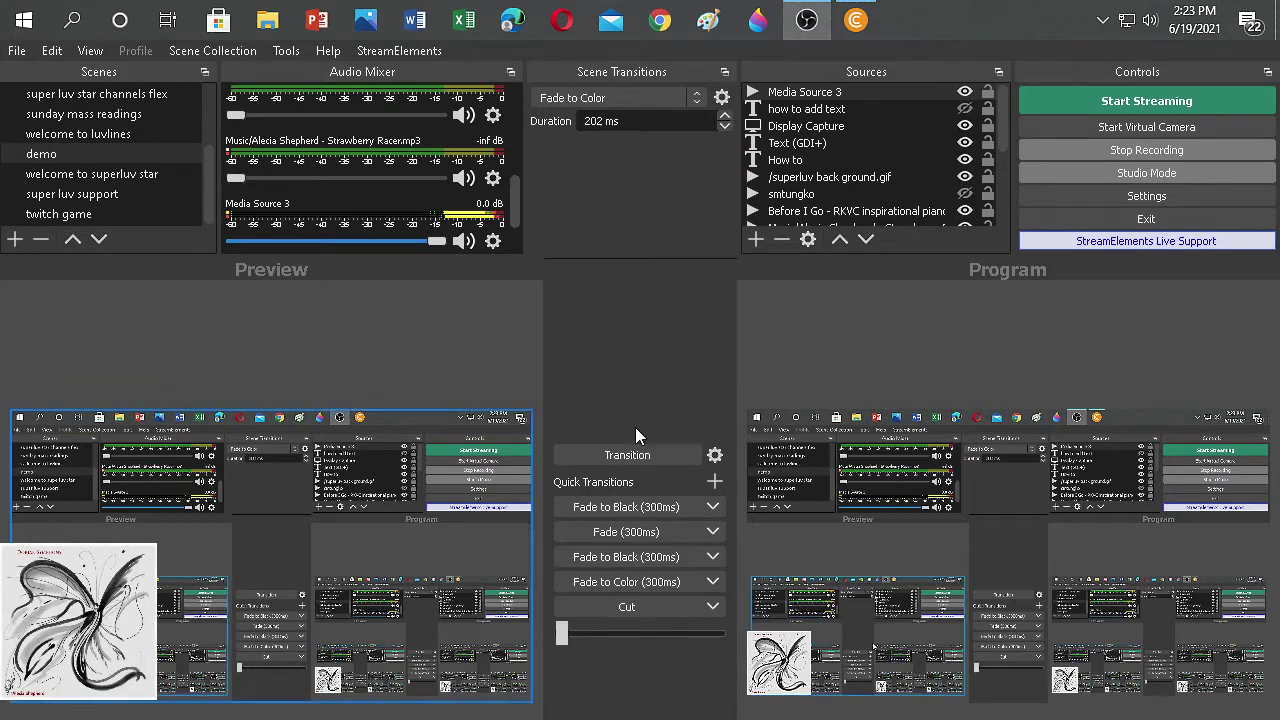
Check the local file assigned in Media Source 3's properties and close them
left_click_drag(1007, 105, 1012, 194)
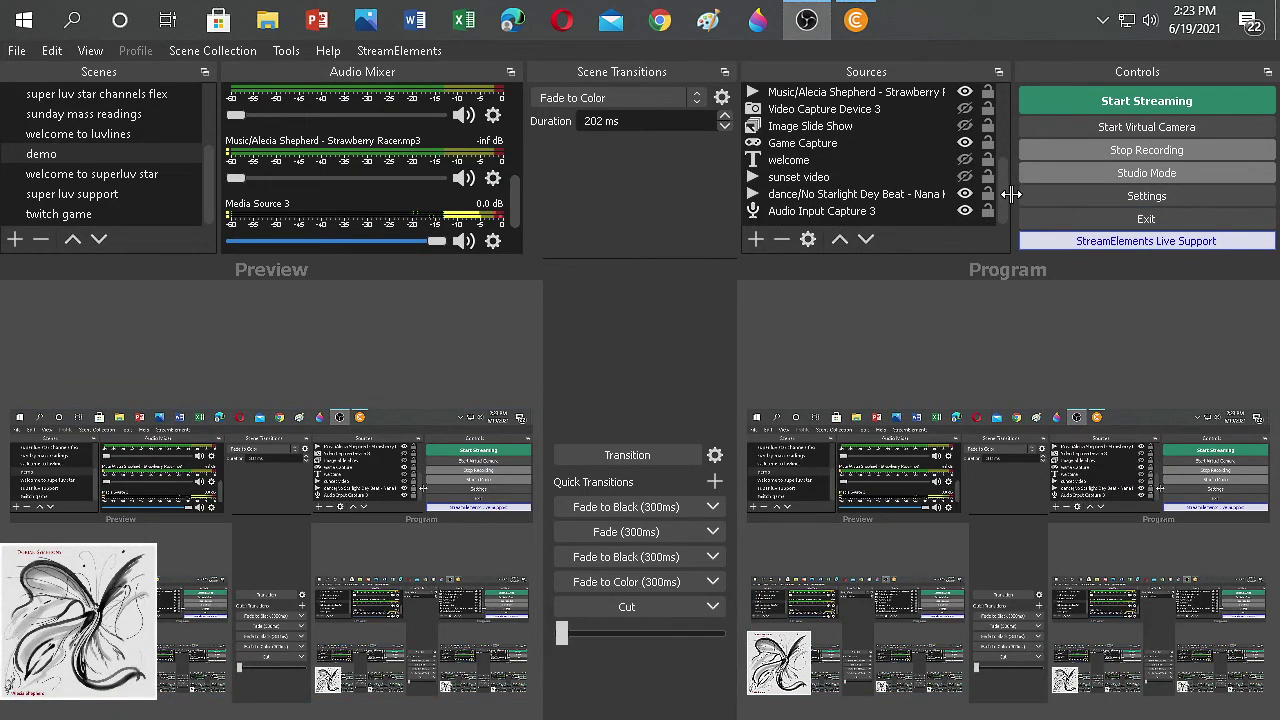
left_click(1004, 95)
double_click(889, 90)
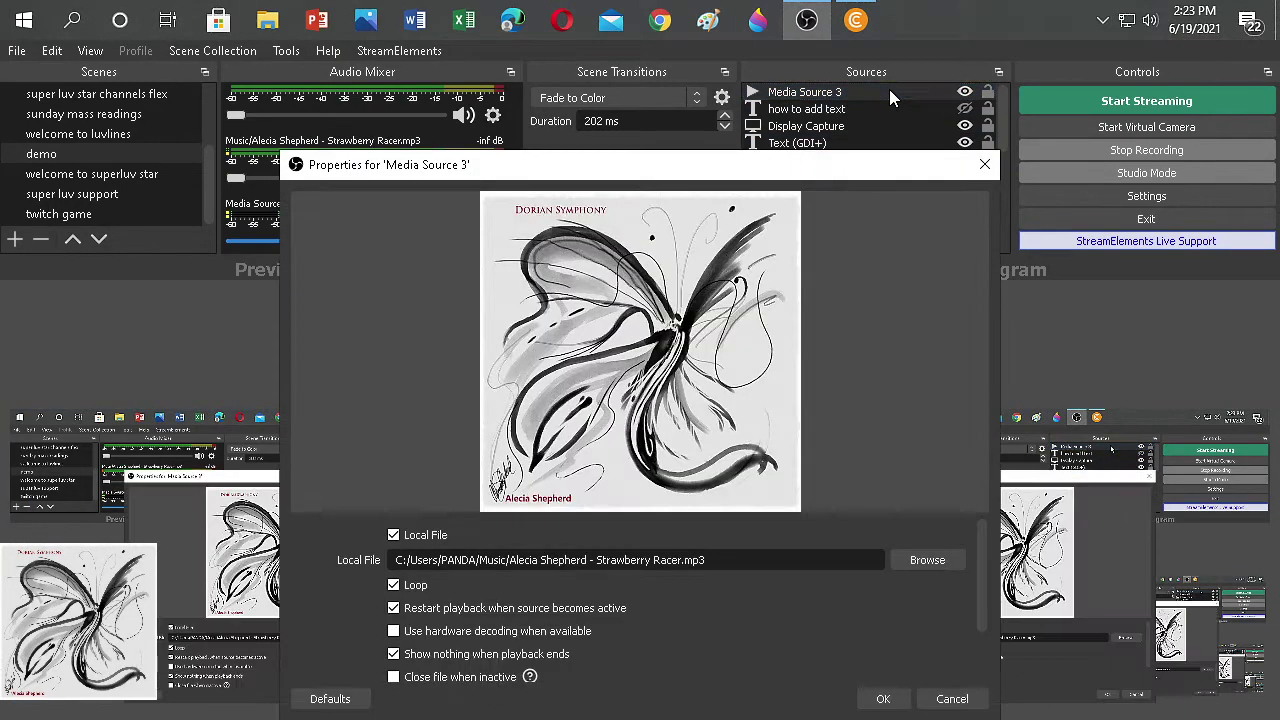
left_click(928, 94)
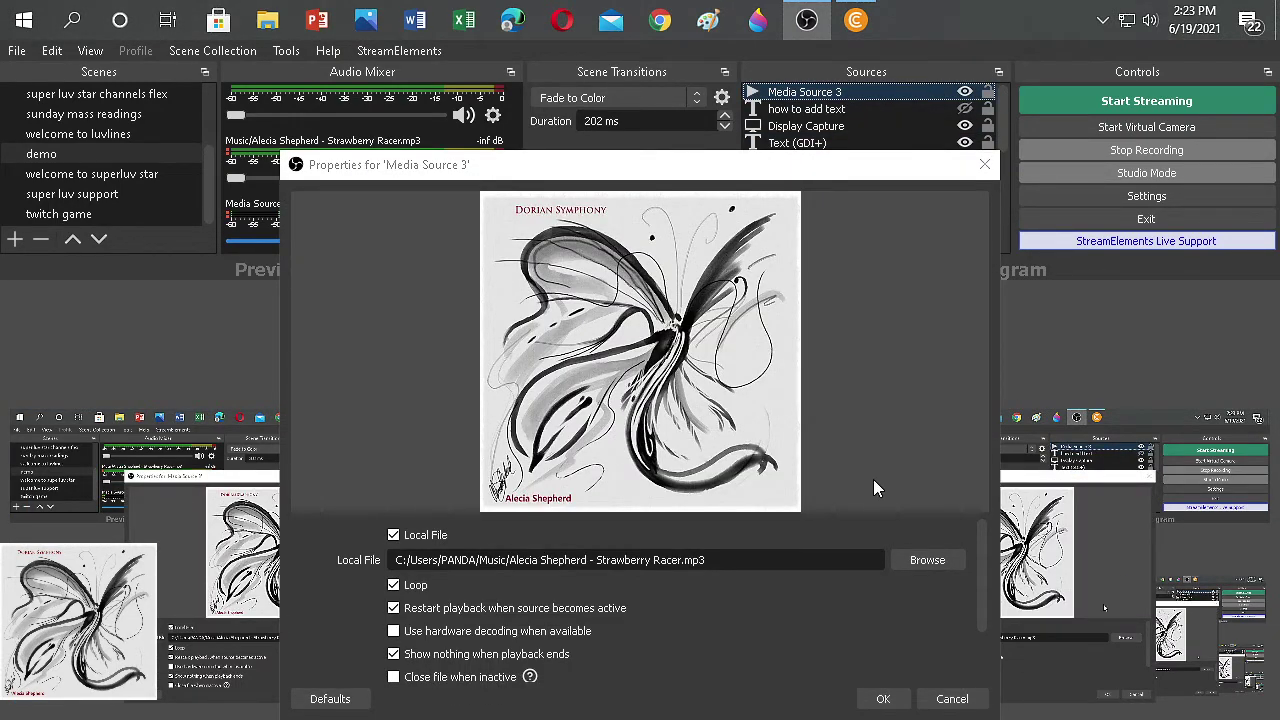
left_click(890, 699)
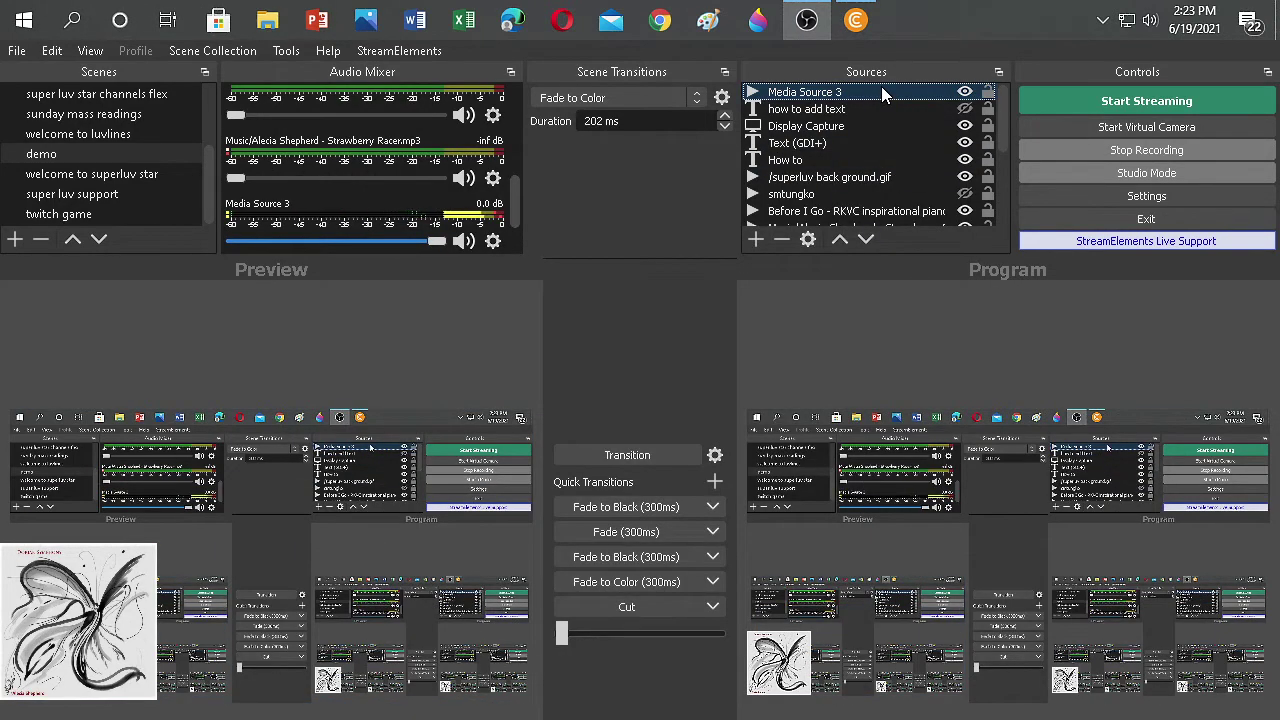
Move Media Source 3 to the bottom of the source order and set the Strawberry Racer.mp3 mixer volume to about -17.6 dB
right_click(881, 87)
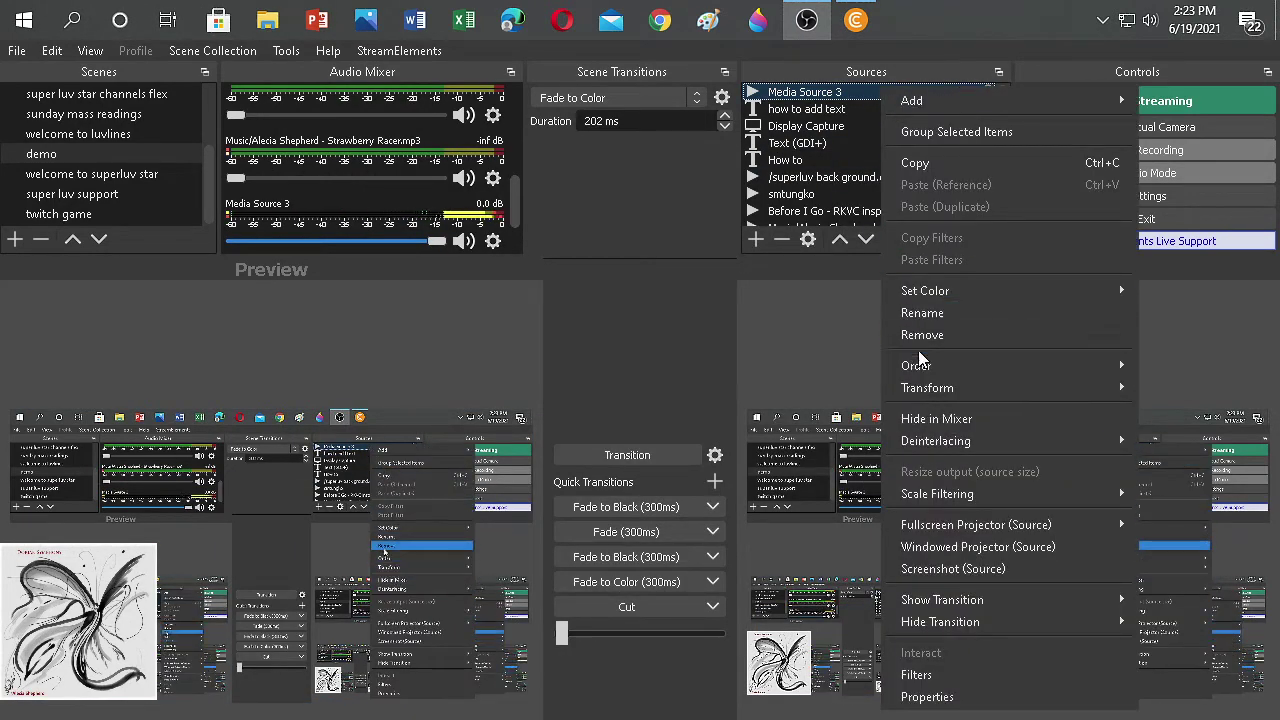
mouse_move(919, 366)
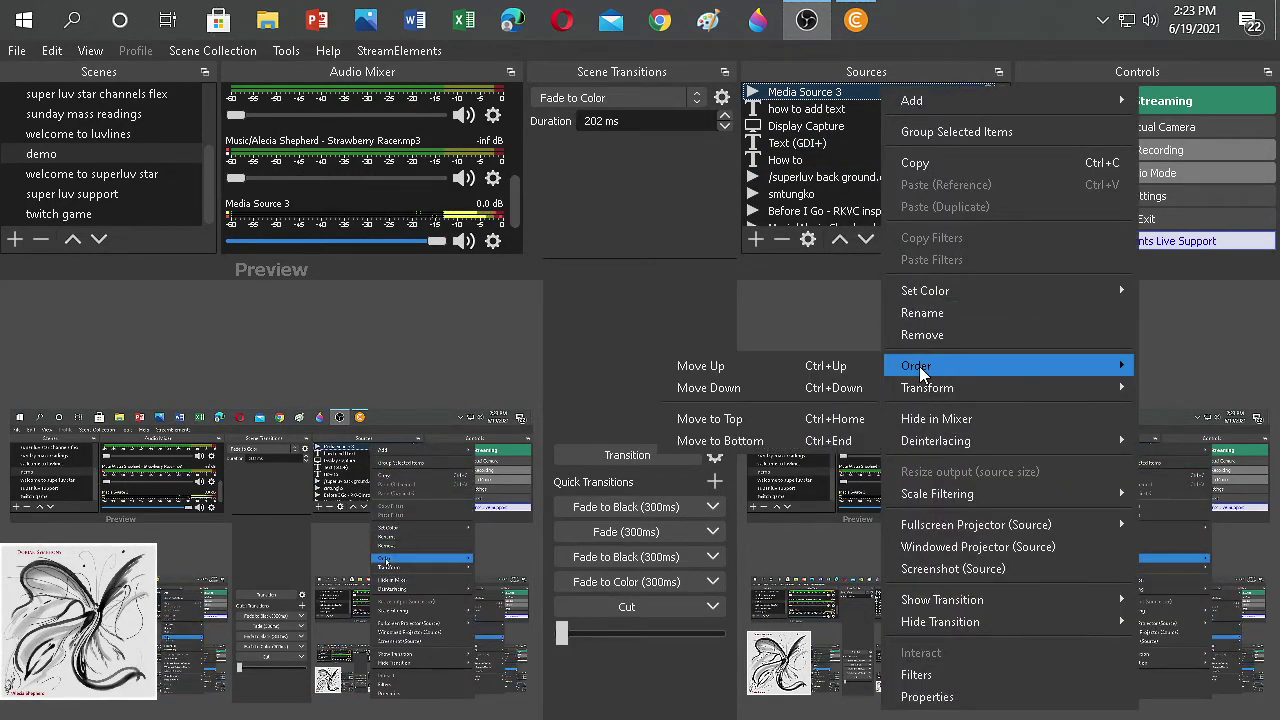
left_click(703, 440)
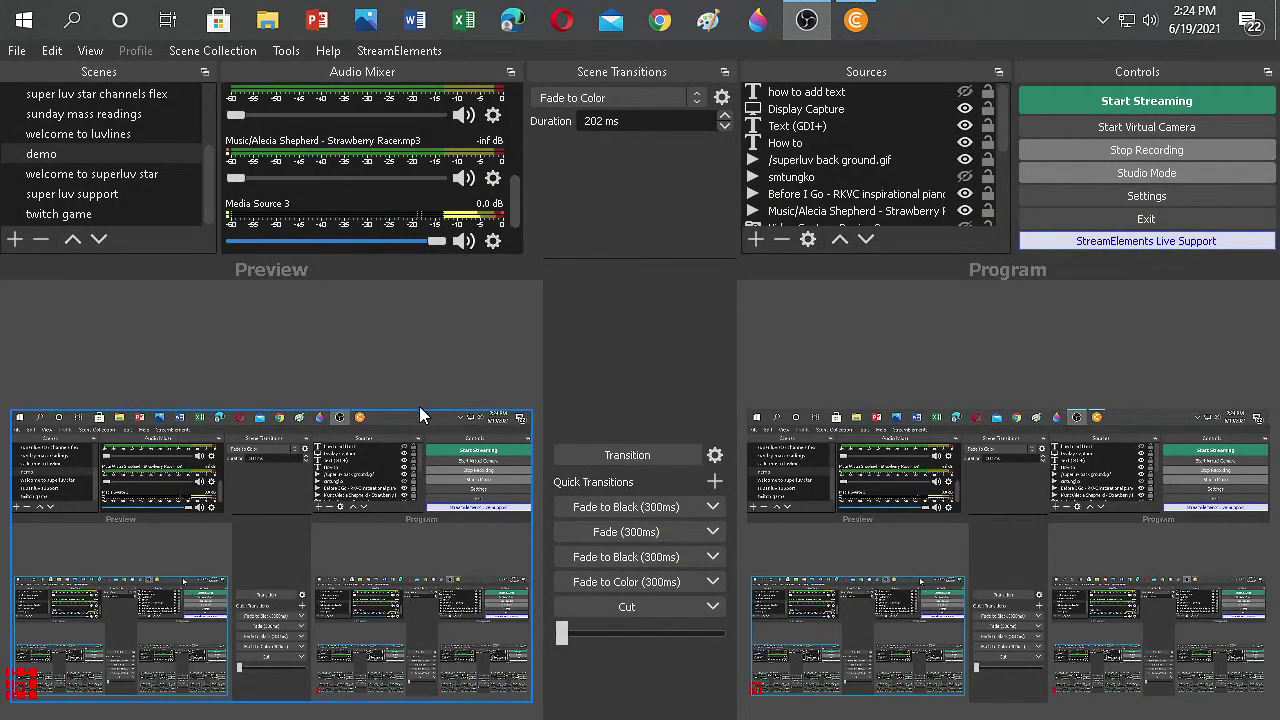
left_click(341, 176)
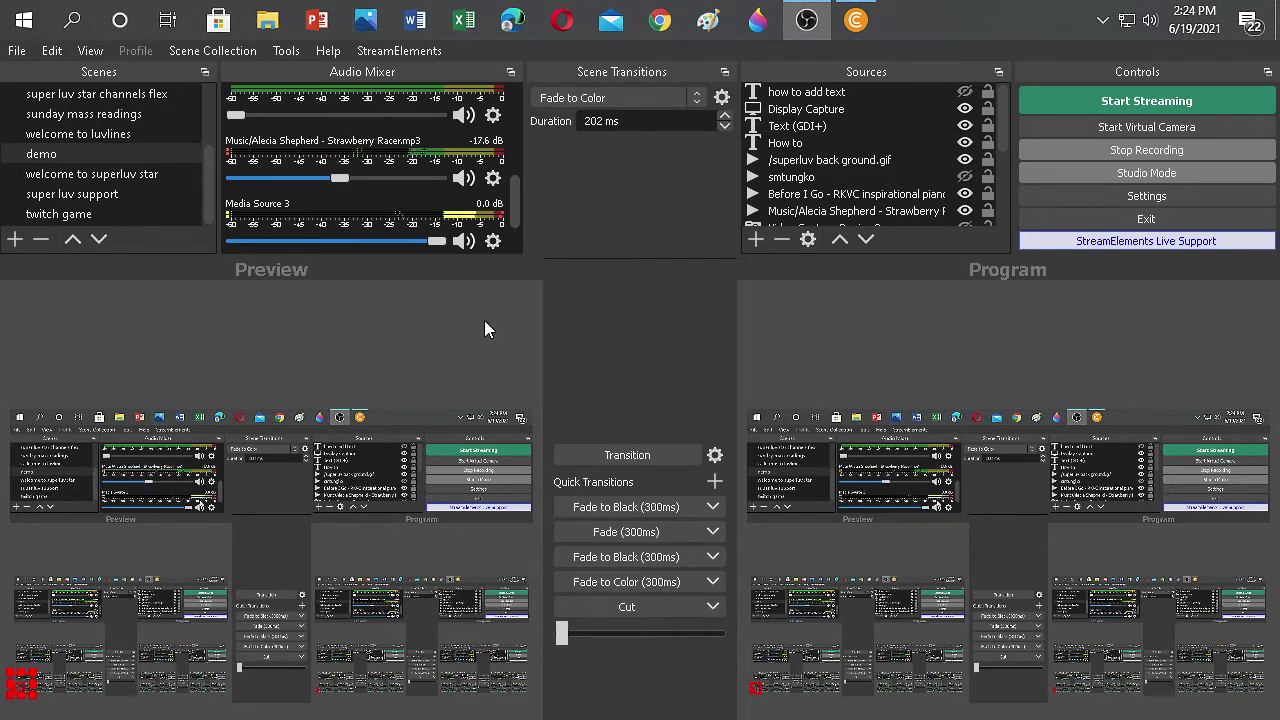
Shrink the Display Capture in the preview from its upper-left corner to roughly the lower-right quarter of the canvas
left_click(380, 435)
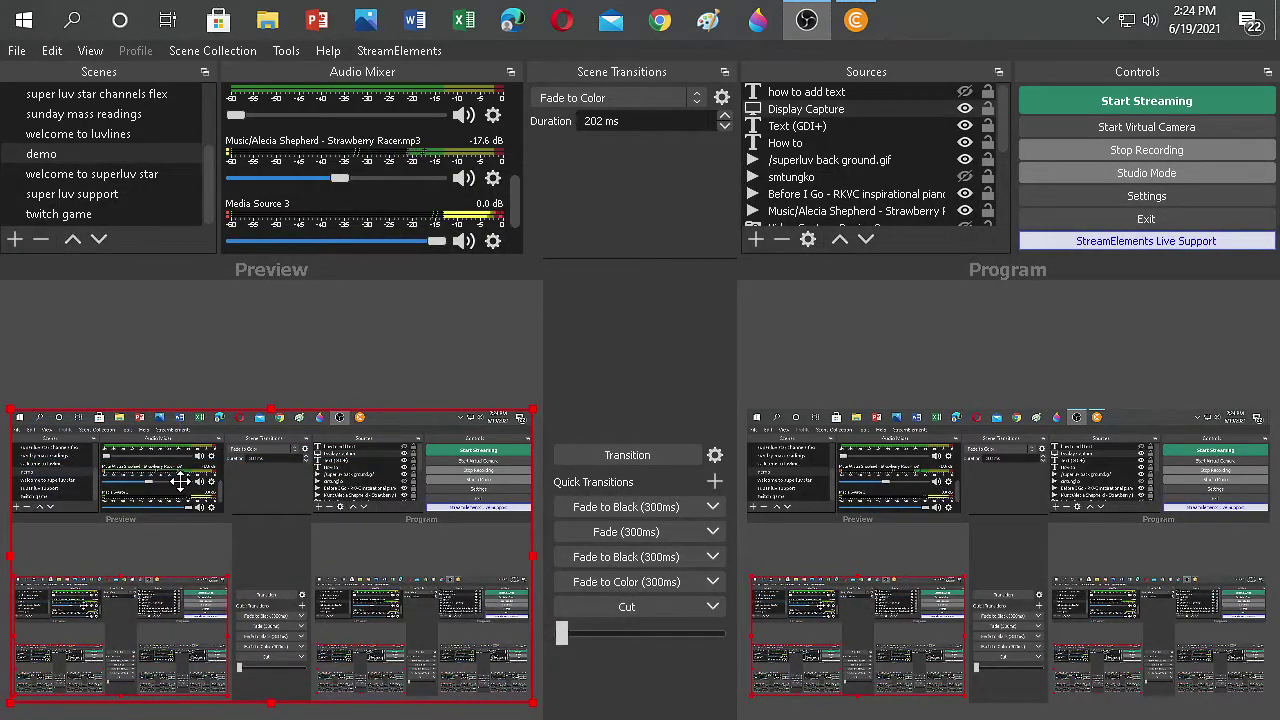
left_click_drag(8, 405, 333, 560)
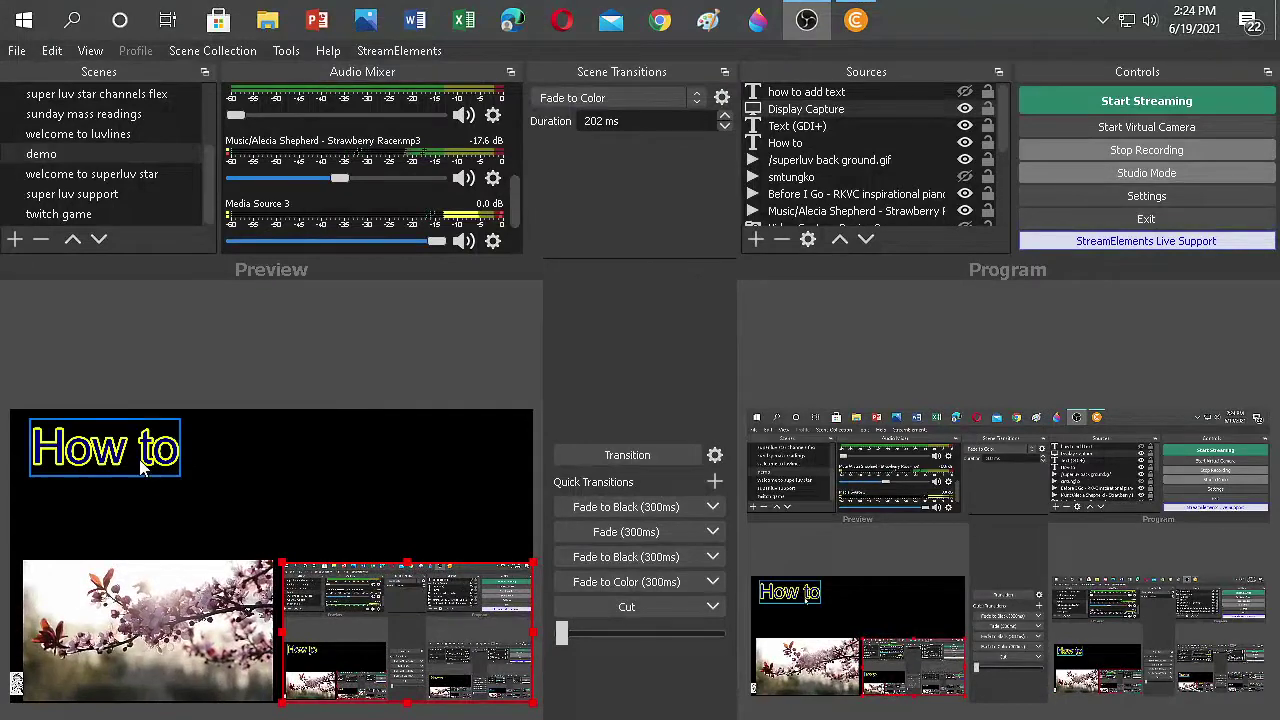
Clear the source selection in the demo scene's preview, start streaming and confirm going ahead
left_click(305, 517)
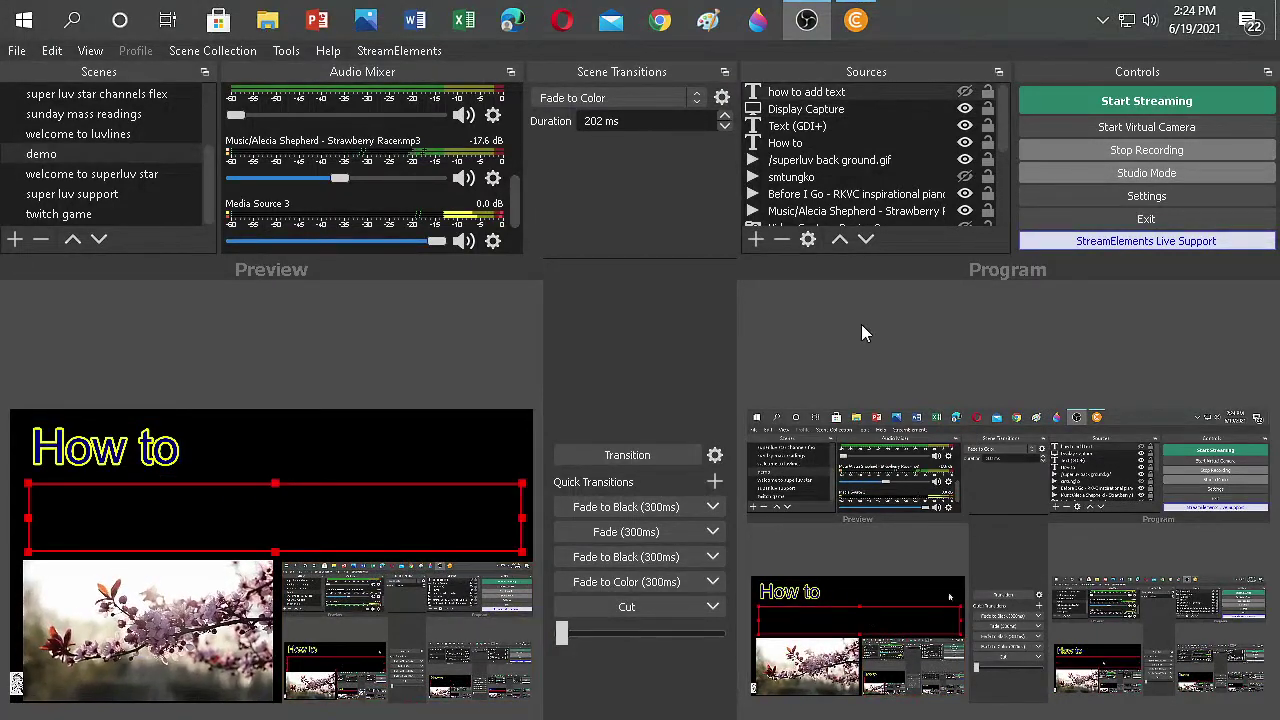
right_click(395, 521)
left_click(308, 316)
left_click(308, 312)
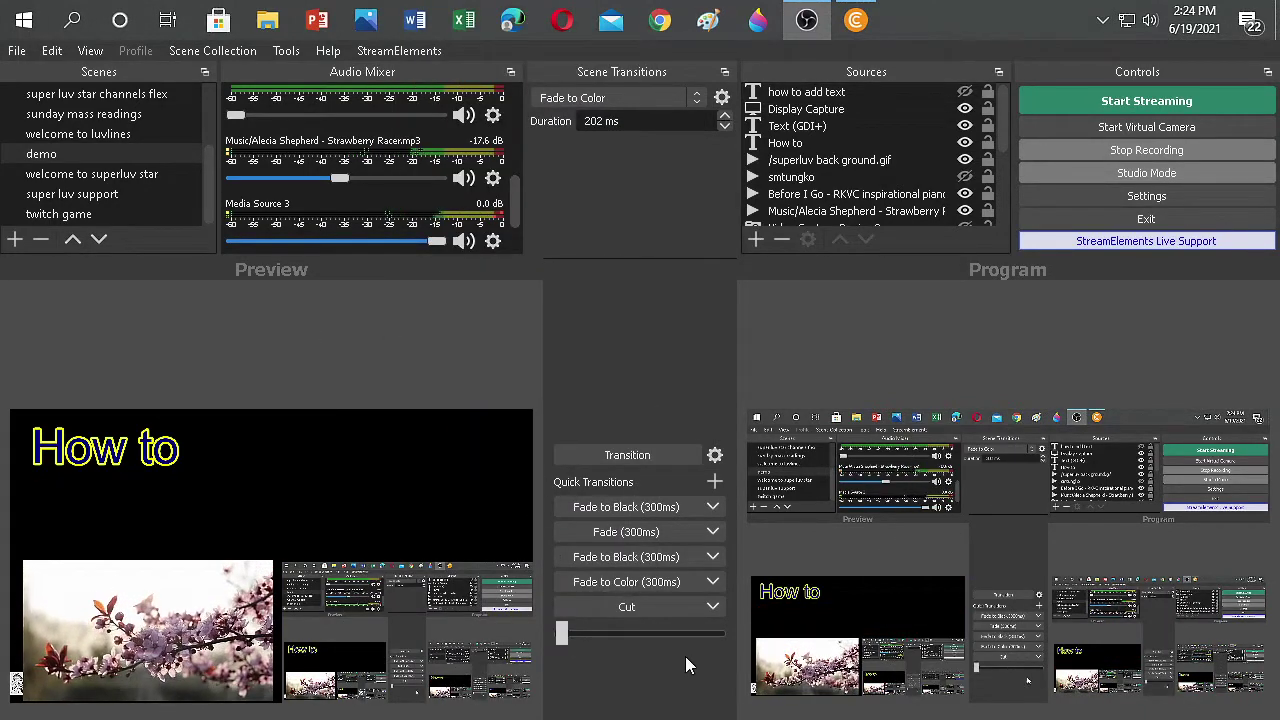
left_click(1149, 103)
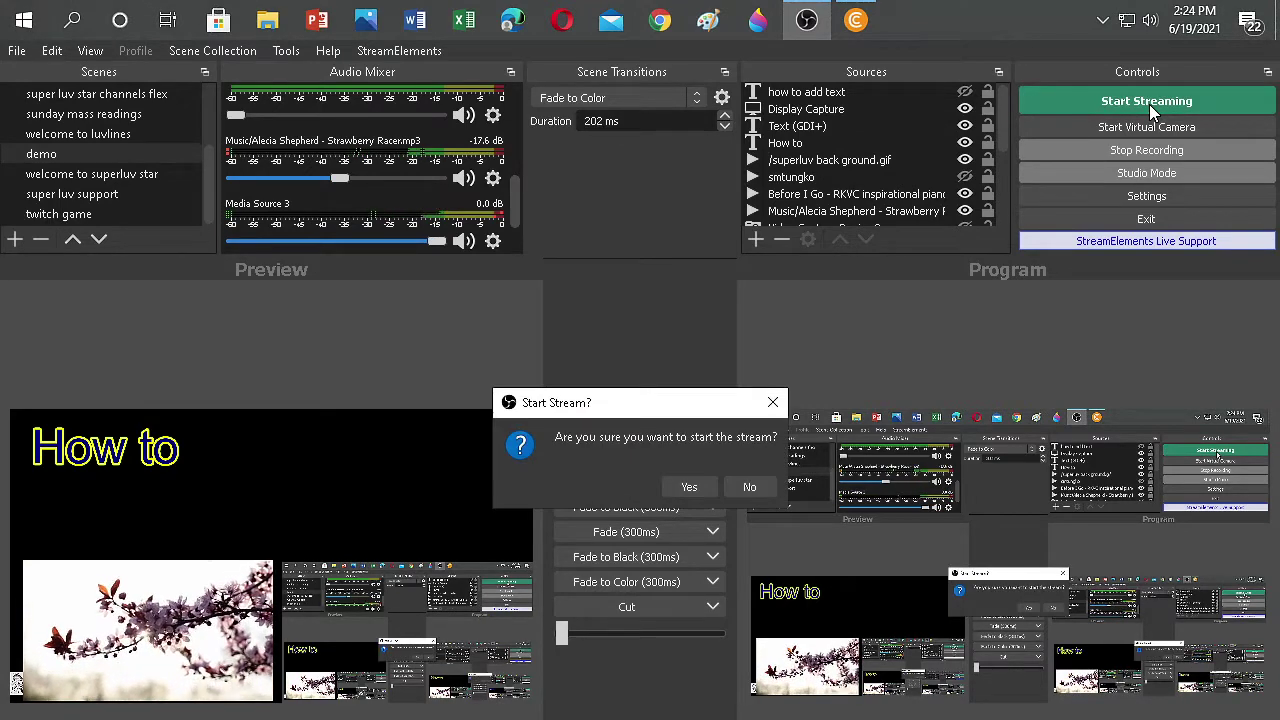
left_click(688, 489)
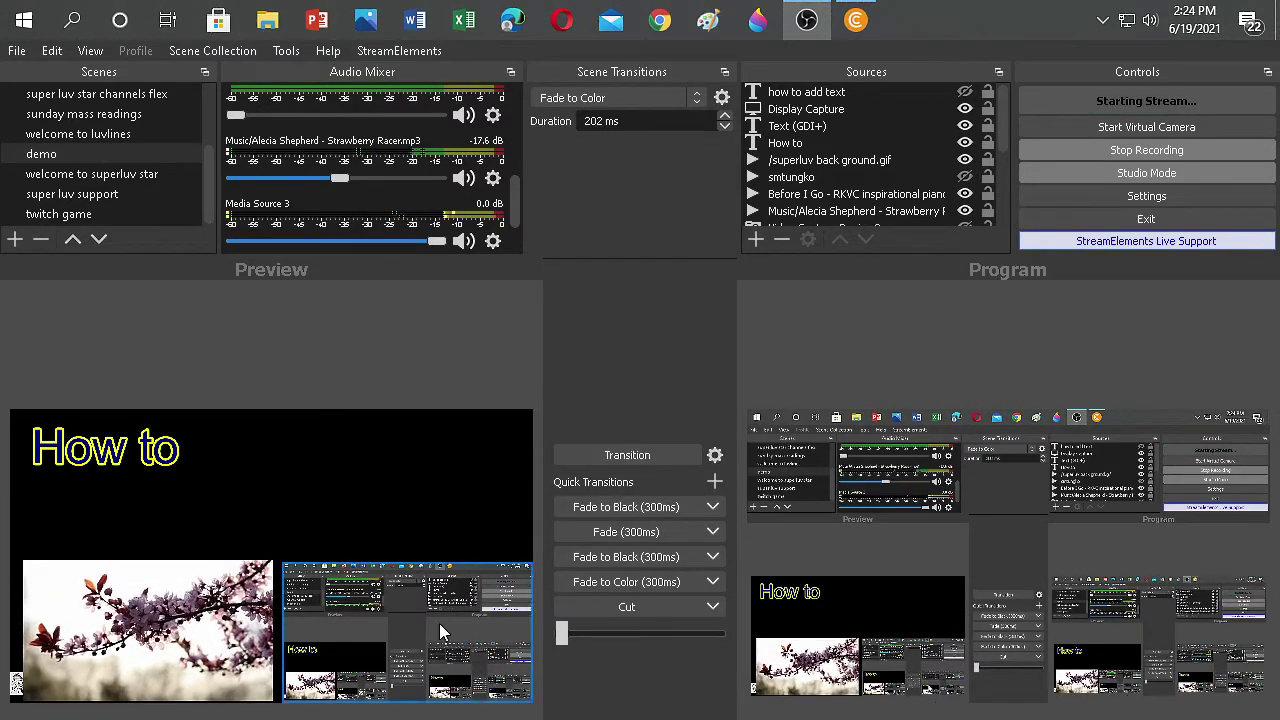
scroll(512, 105, "down", 2)
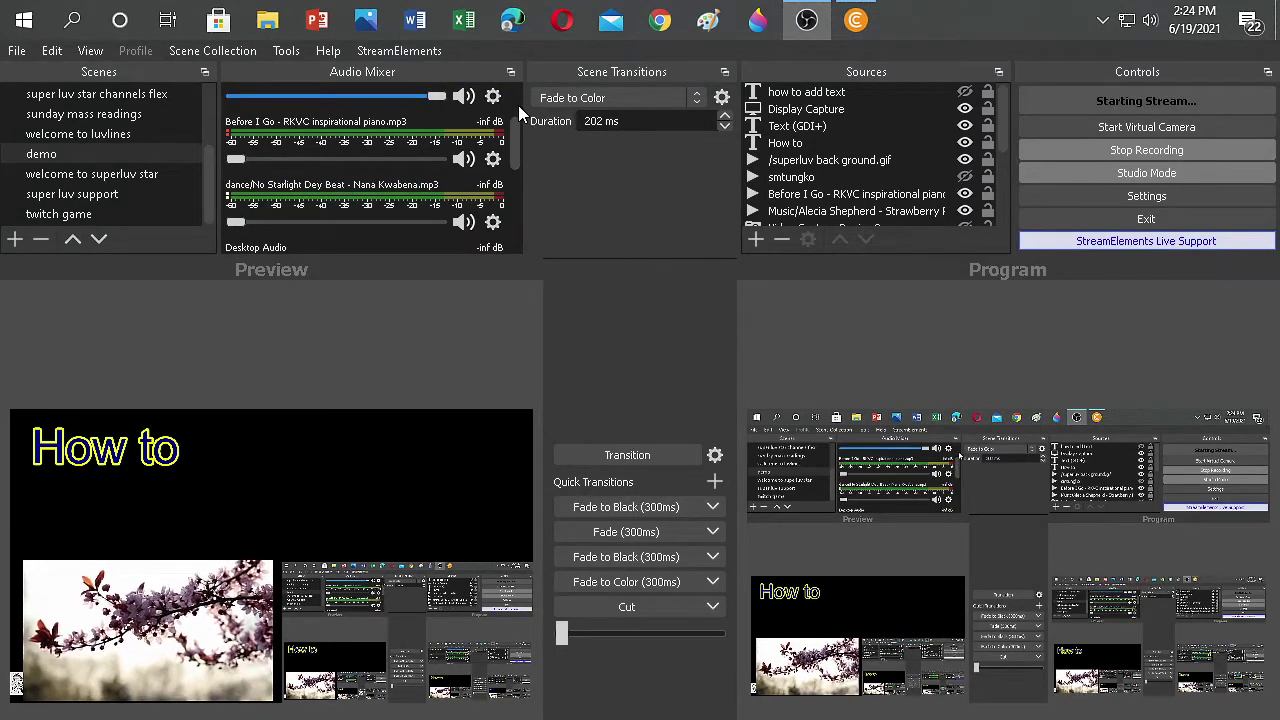
Switch to YouTube Studio and review the stream's health messages and its stream settings down to the latency options
left_click(868, 20)
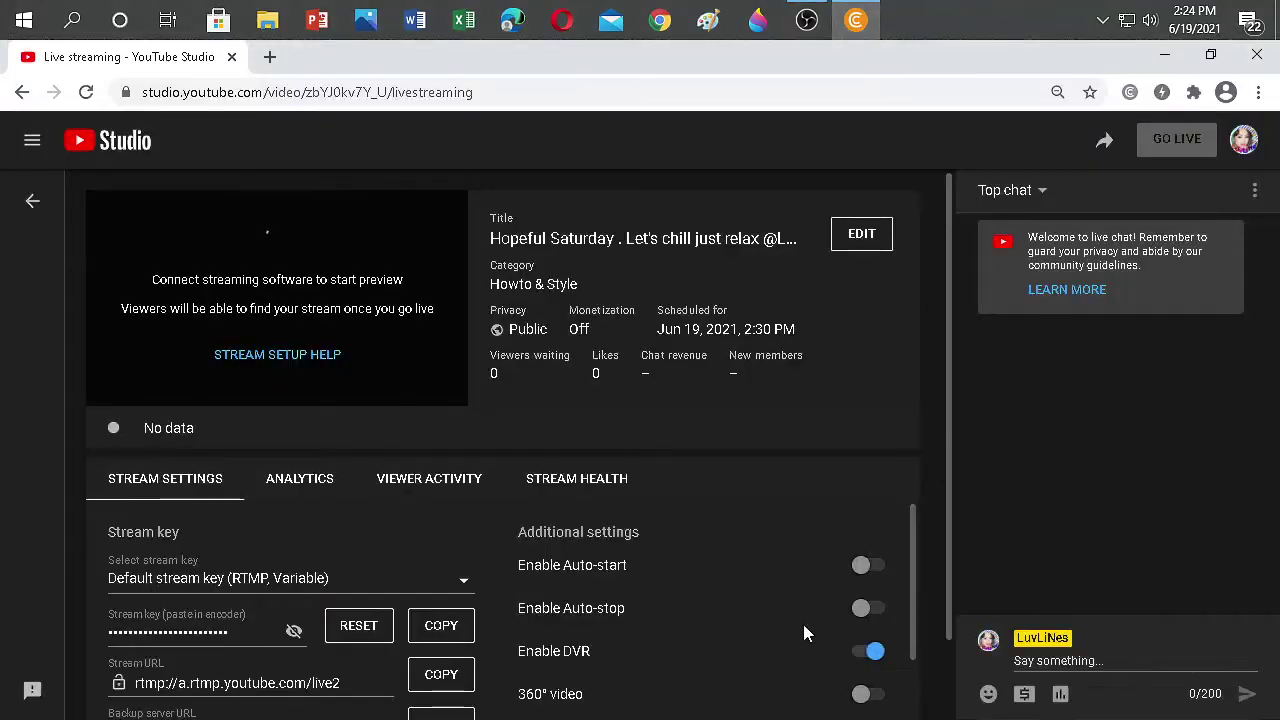
left_click(595, 488)
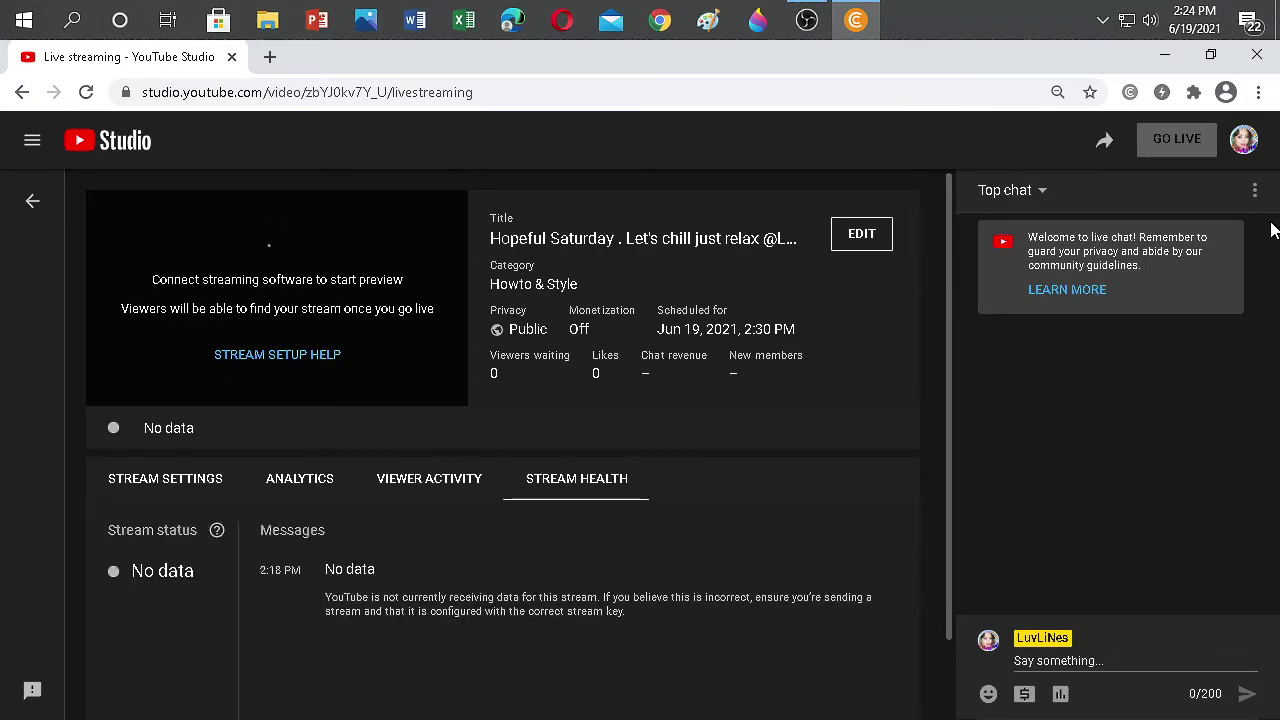
left_click(182, 480)
scroll(645, 412, "down", 1)
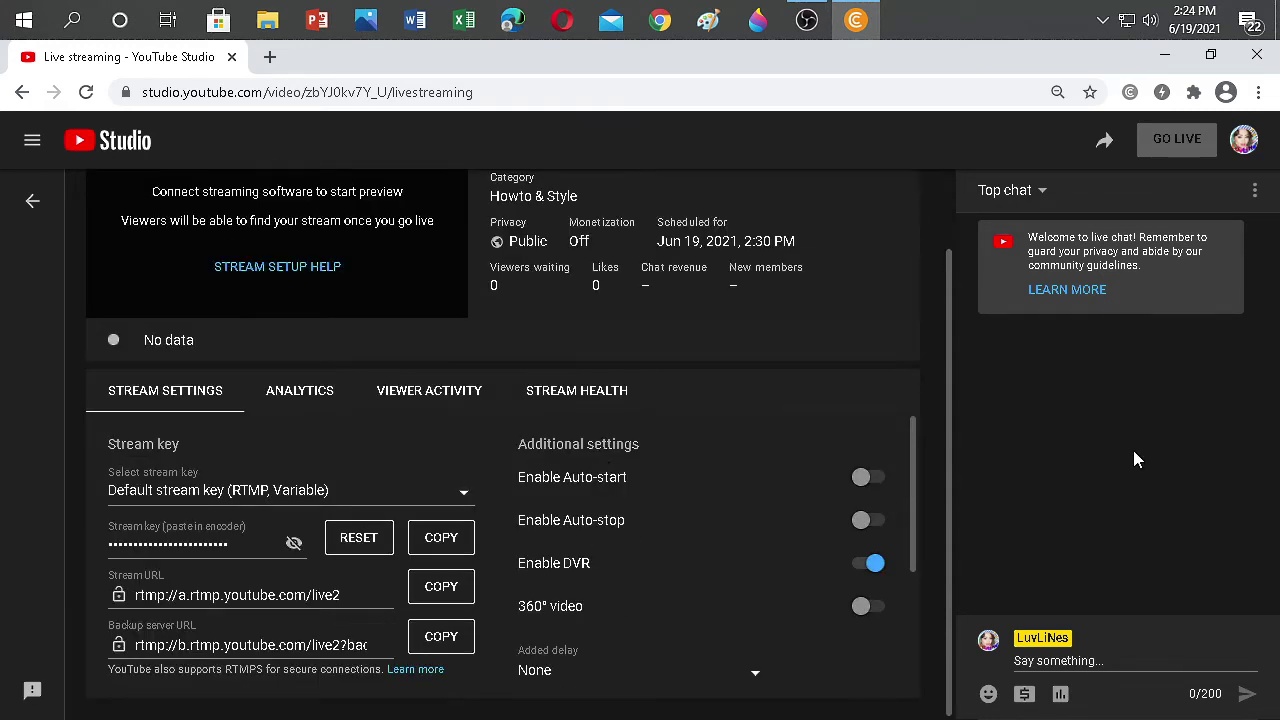
scroll(912, 495, "down", 2)
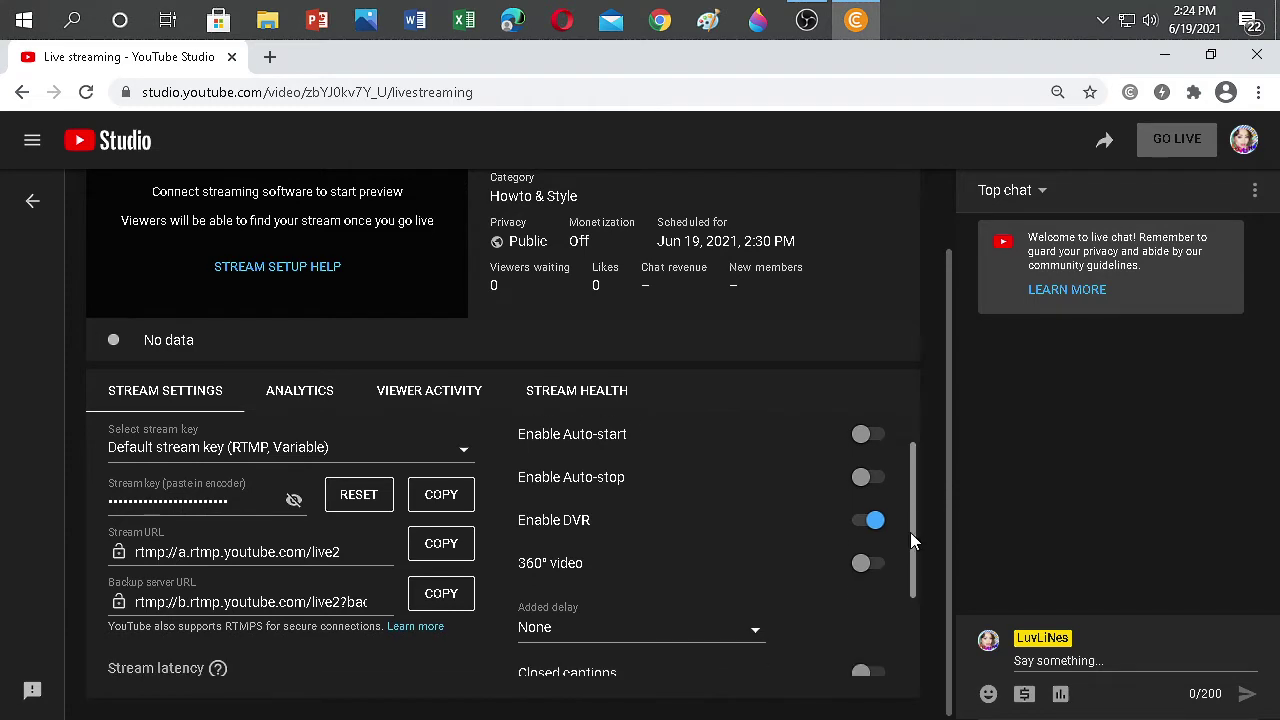
scroll(911, 628, "down", 2)
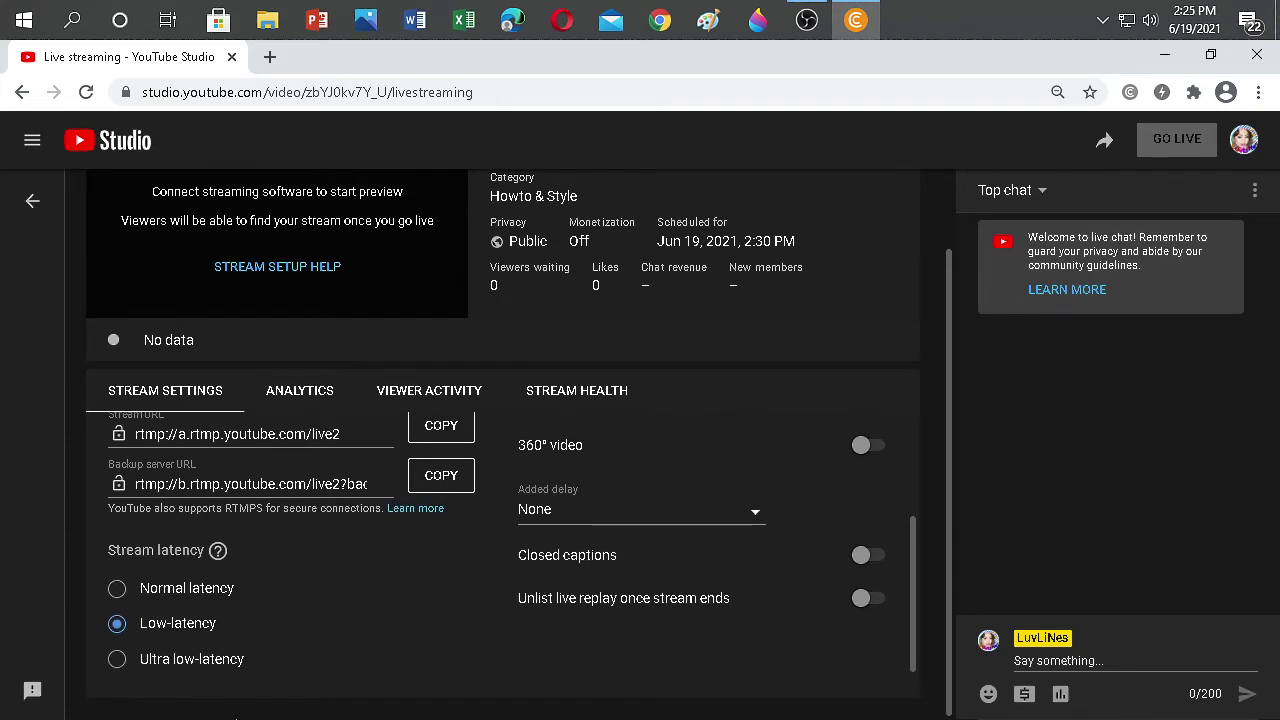
mouse_move(220, 553)
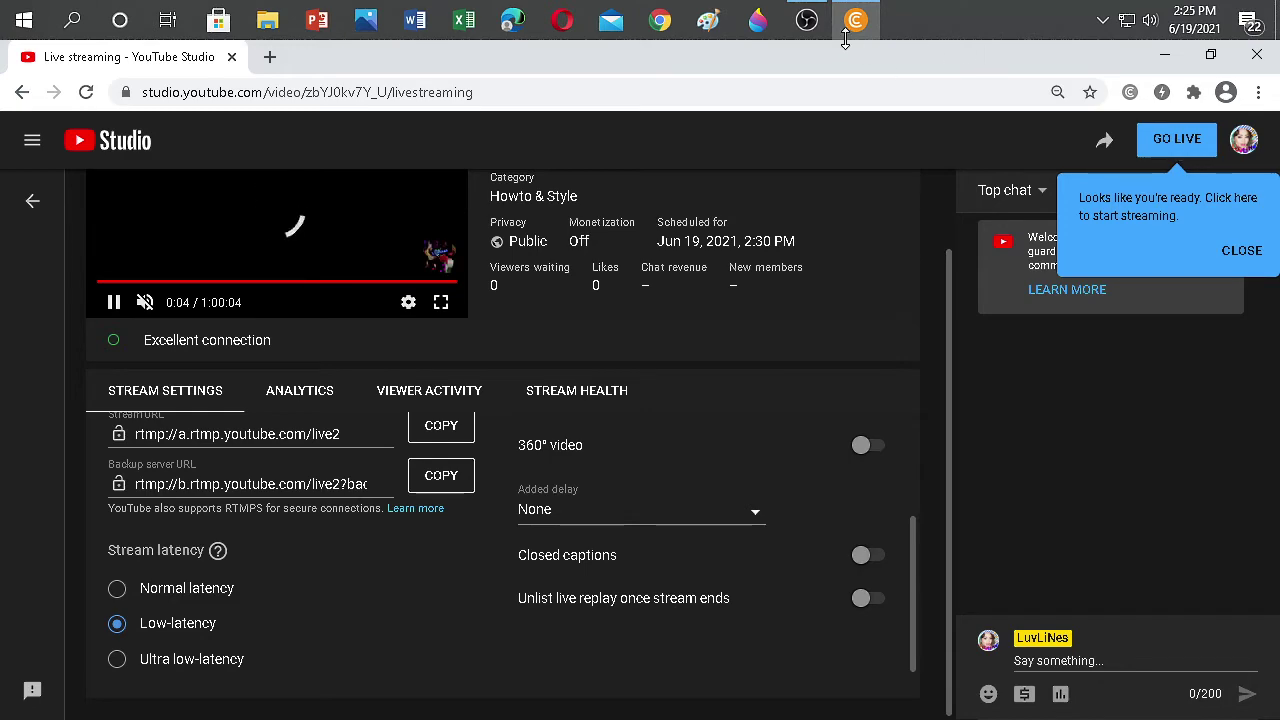
Switch to OBS Studio and set the mixer volume of Strawberry Racer.mp3 to about -22.7 dB and Media Source 3 to -inf dB
left_click(806, 20)
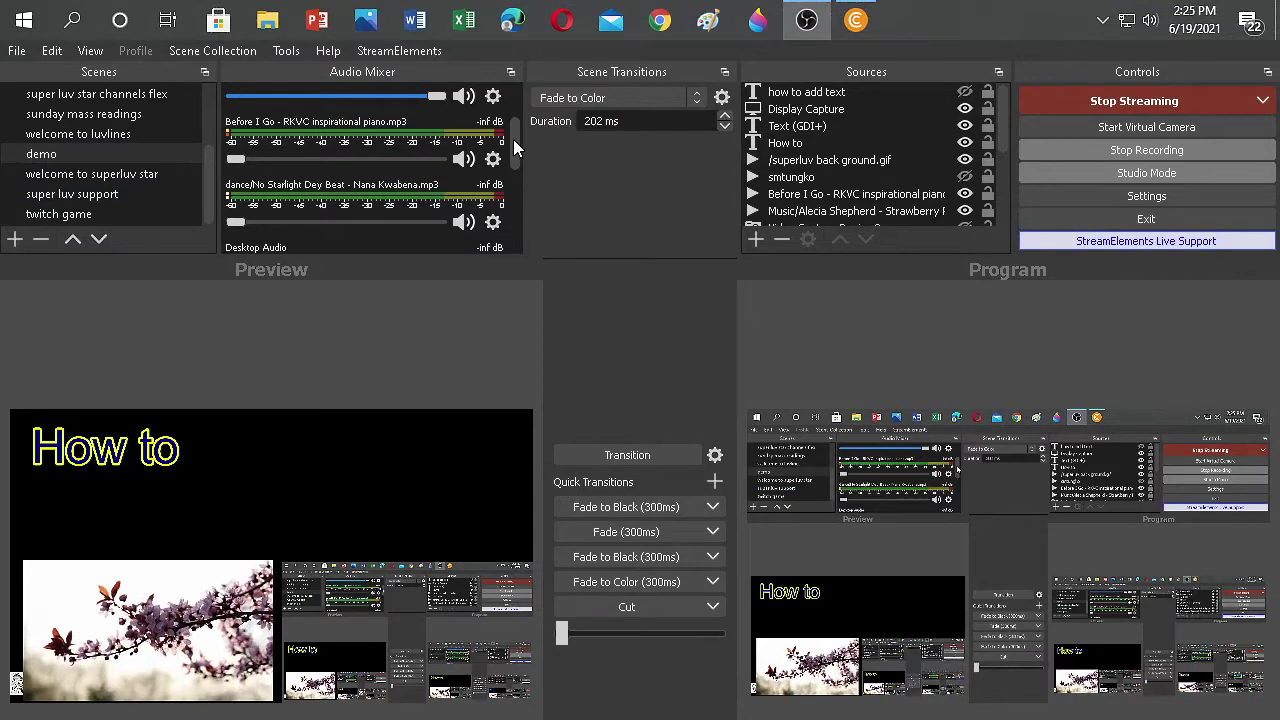
left_click_drag(513, 142, 514, 203)
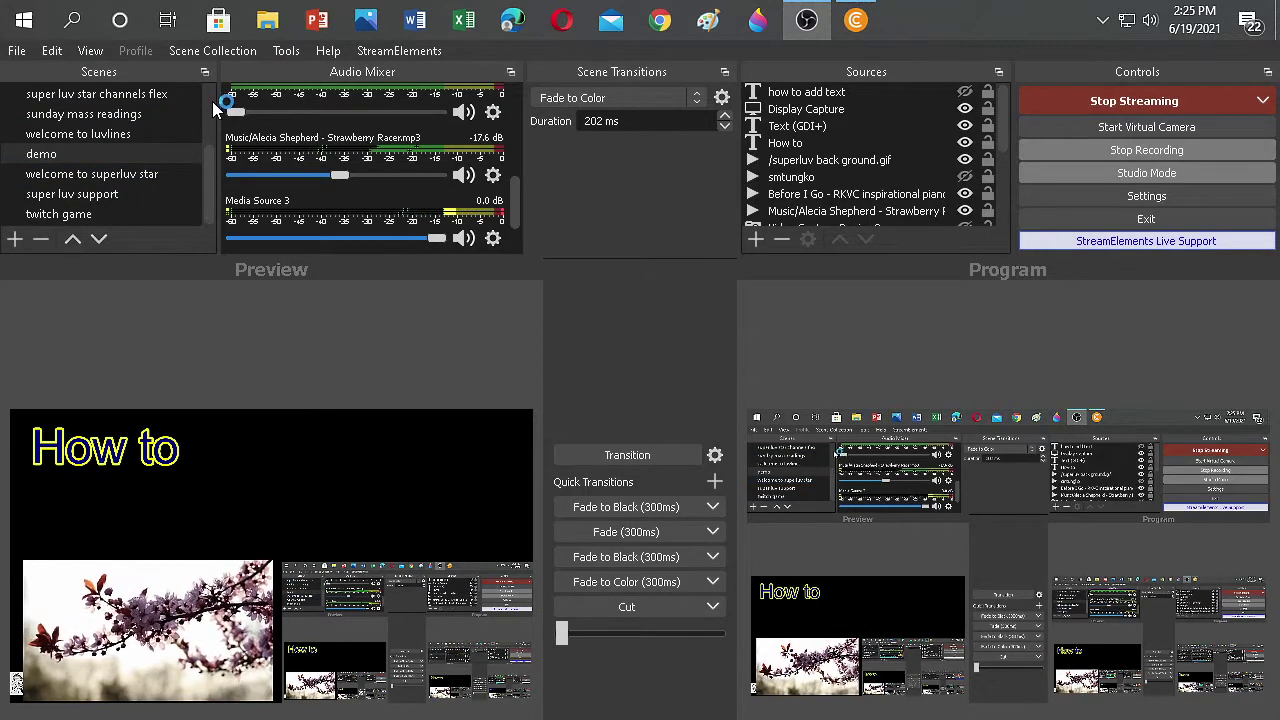
left_click_drag(212, 111, 212, 100)
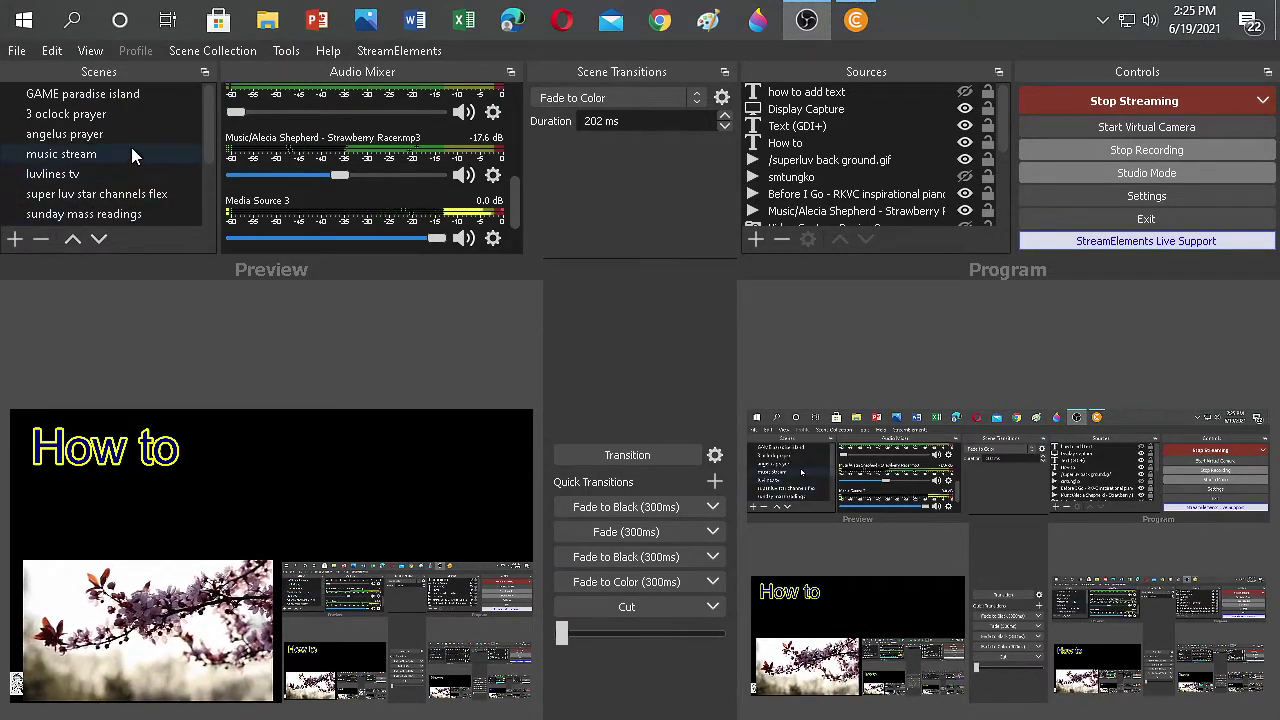
scroll(148, 207, "down", 1)
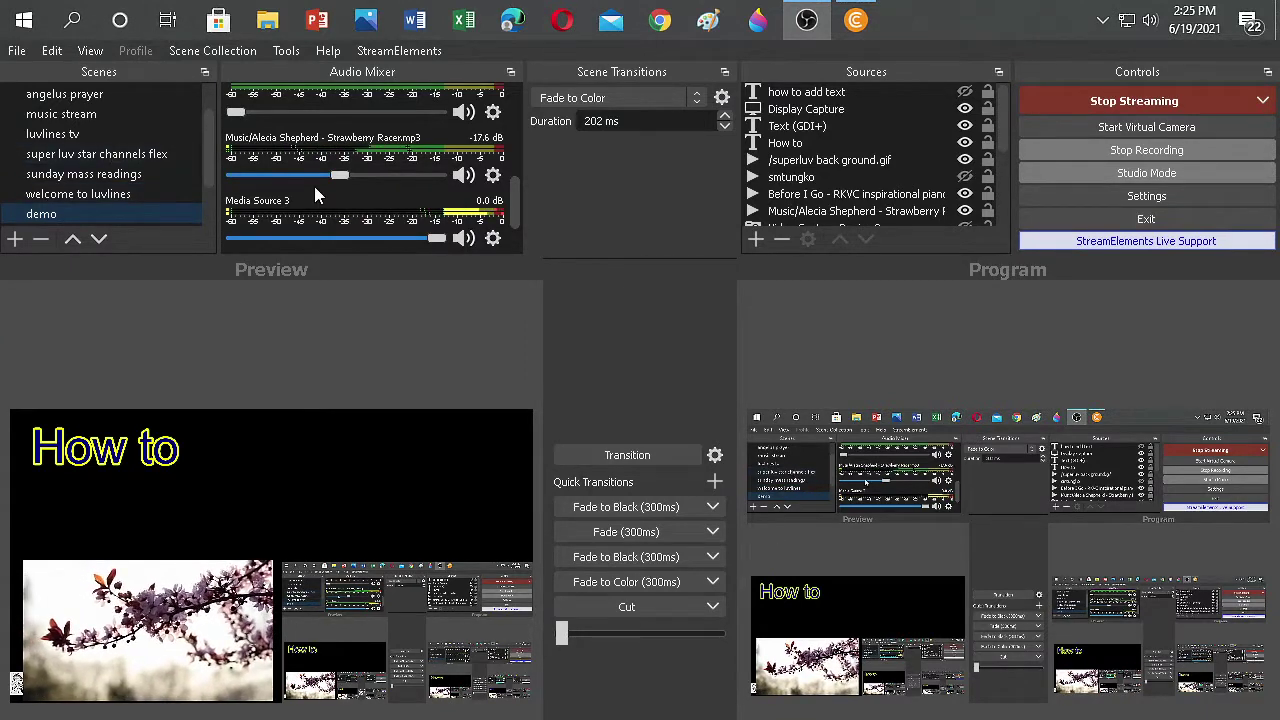
left_click_drag(337, 177, 325, 175)
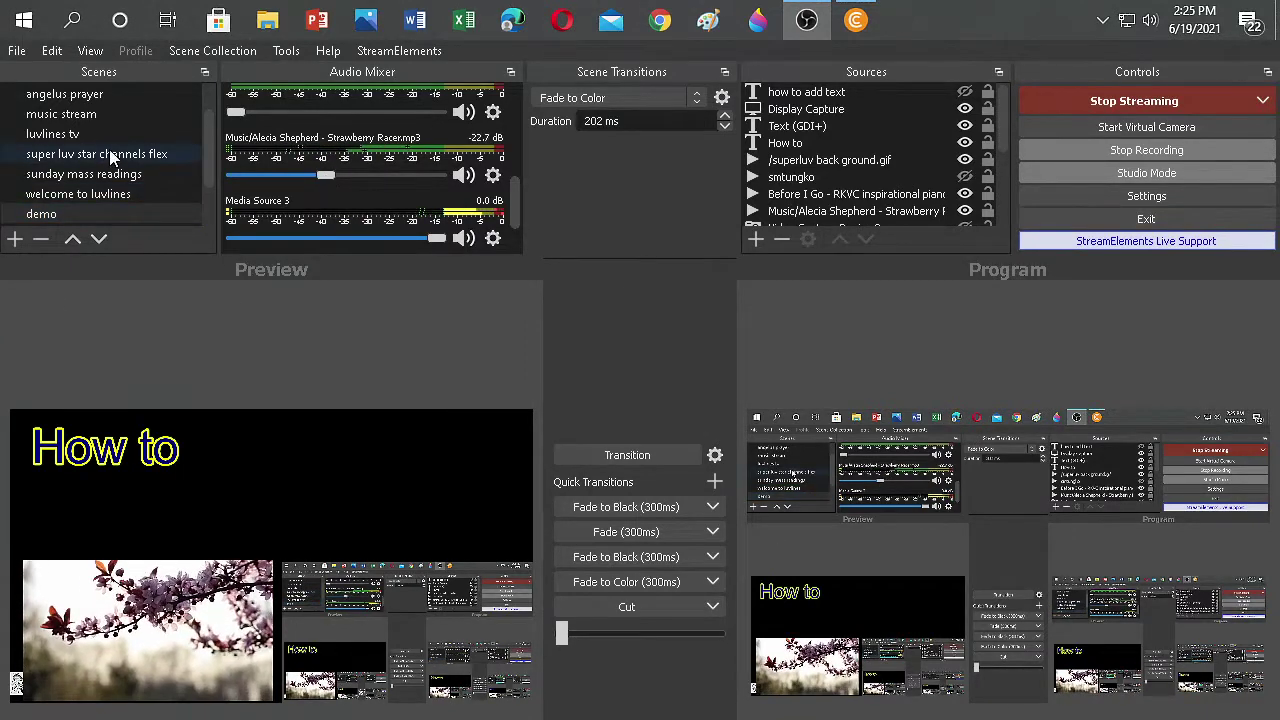
left_click_drag(428, 237, 204, 247)
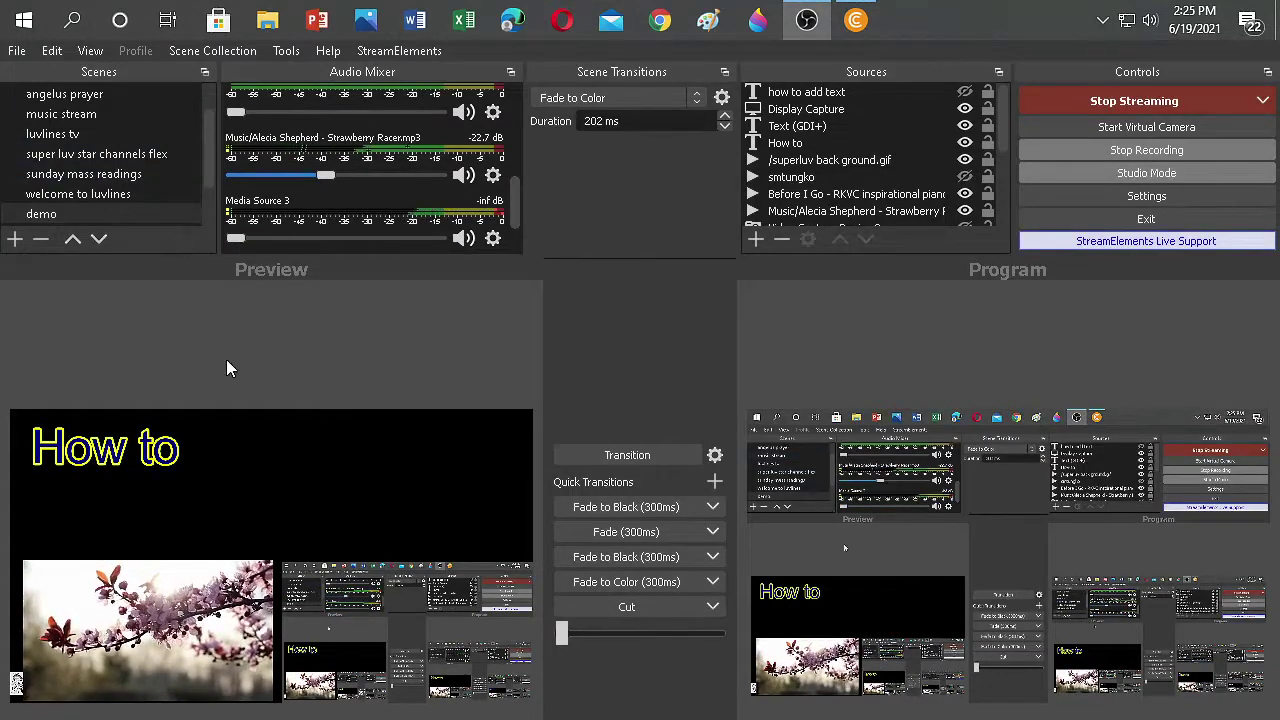
Review the volume levels of all sources in the audio mixer, and check the incoming stream preview in YouTube Studio
mouse_move(517, 200)
left_mouse_down()
mouse_move(511, 231)
mouse_move(510, 188)
left_mouse_up()
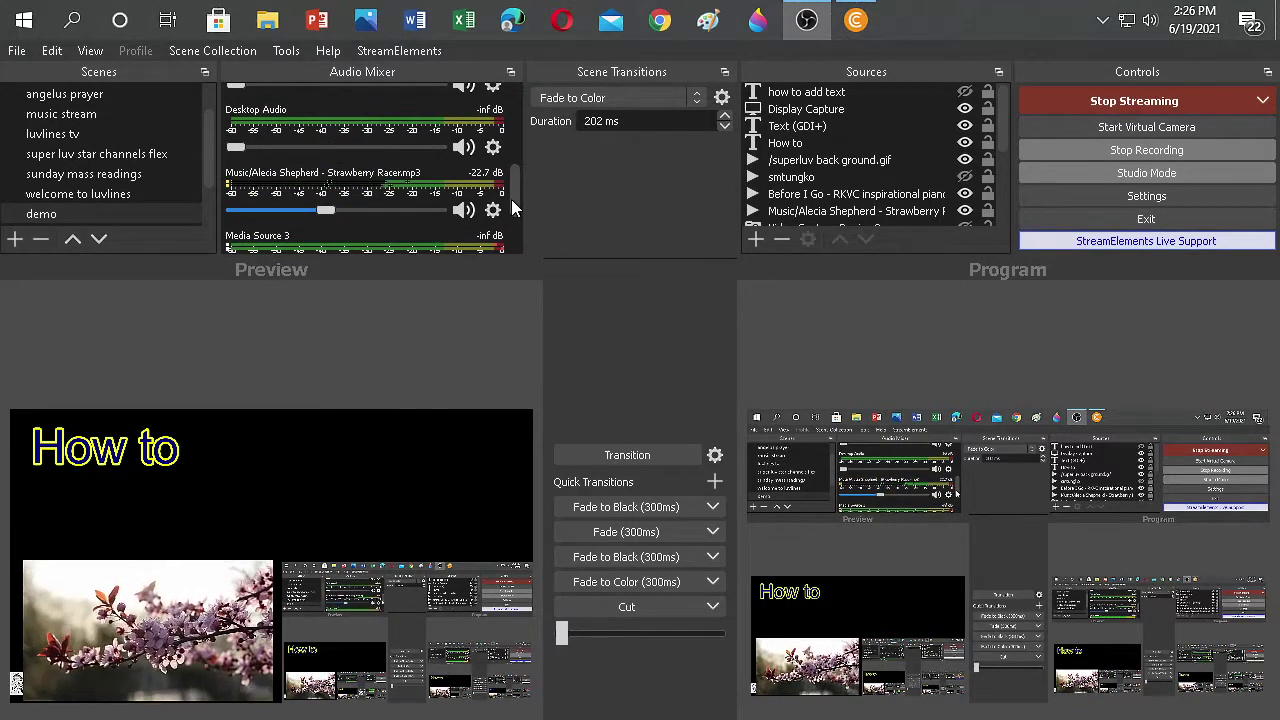
left_click_drag(511, 199, 513, 178)
scroll(516, 130, "up", 3)
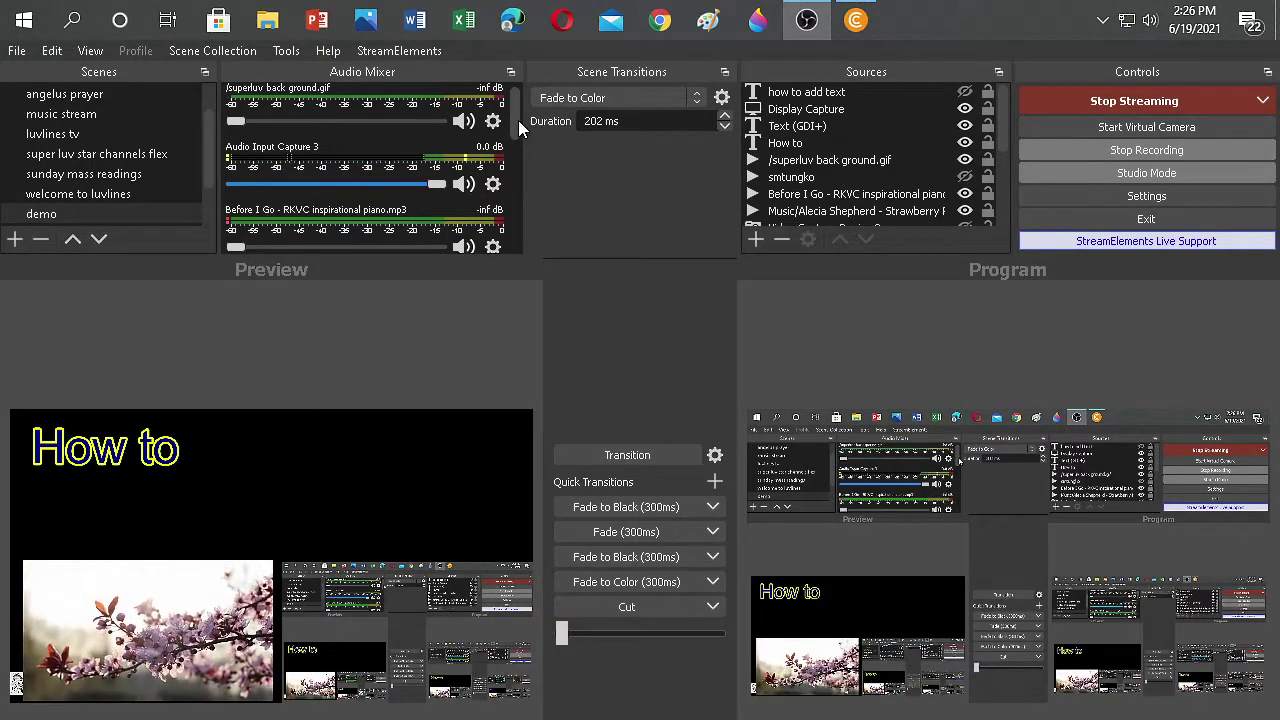
left_click_drag(518, 120, 520, 220)
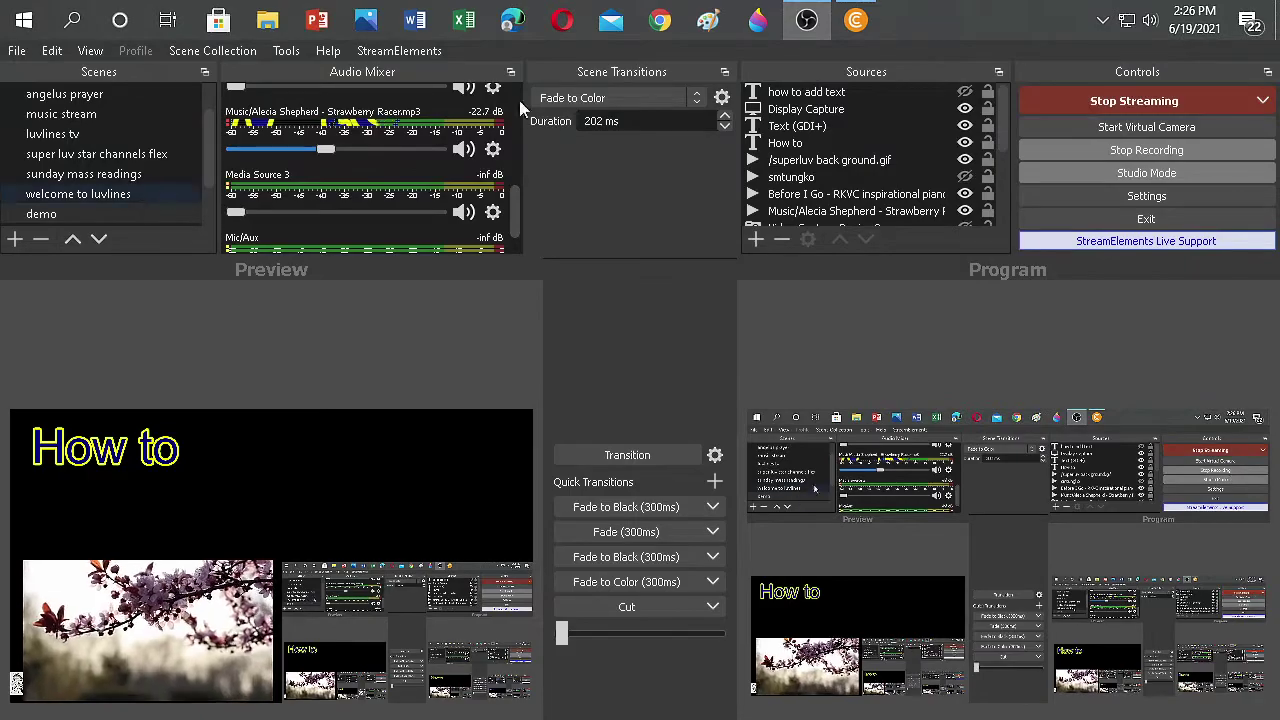
left_click(856, 20)
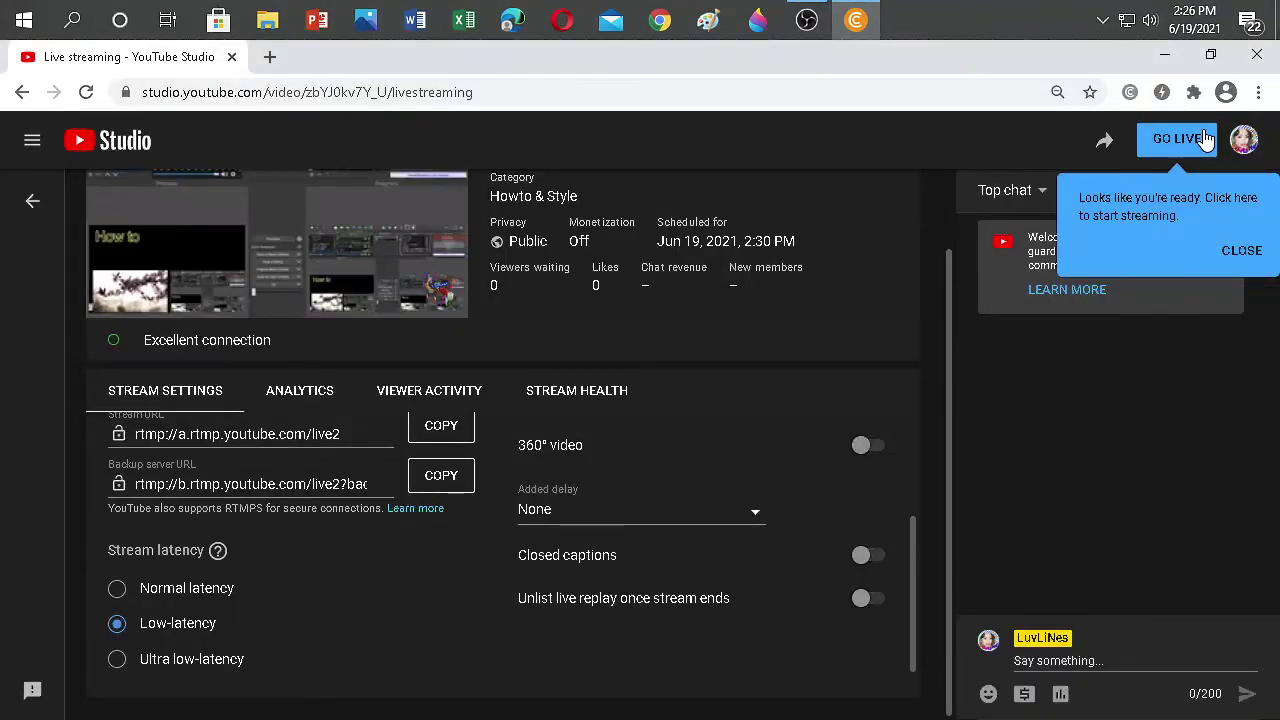
Switch to OBS Studio, load the "welcome to luvlines" scene in the preview and leave no source selected
left_click(806, 20)
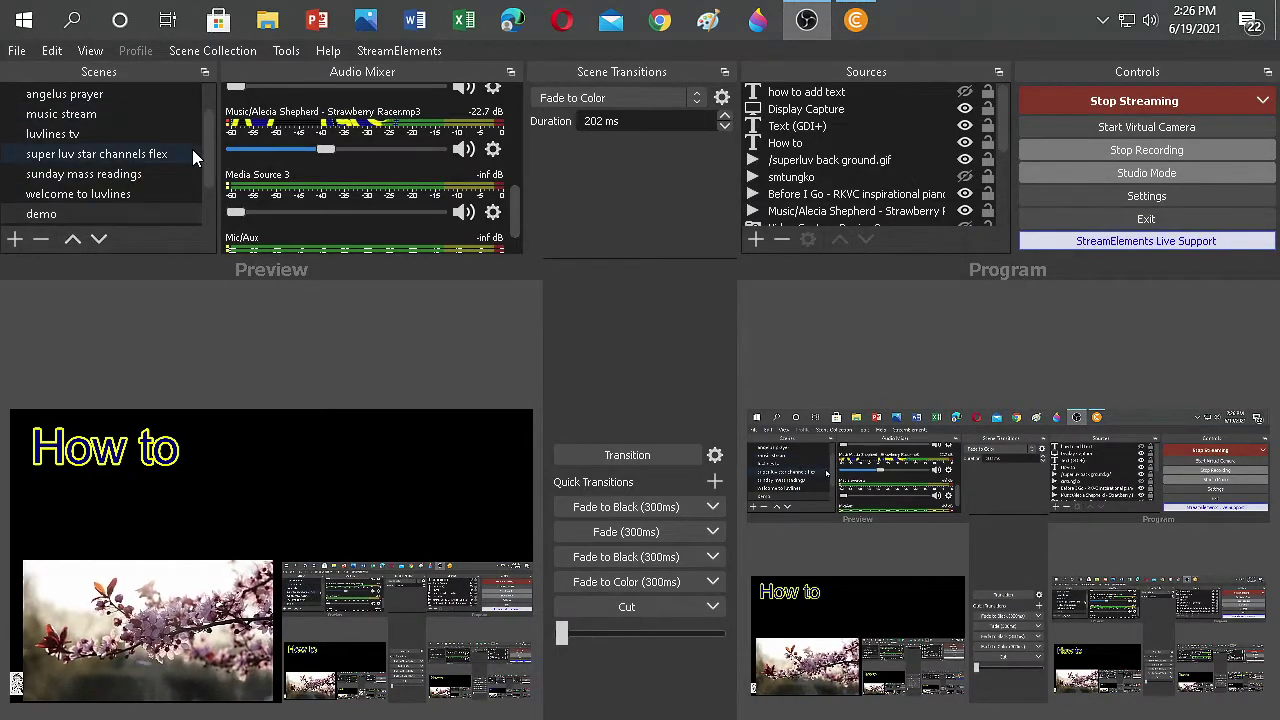
left_click_drag(211, 140, 211, 167)
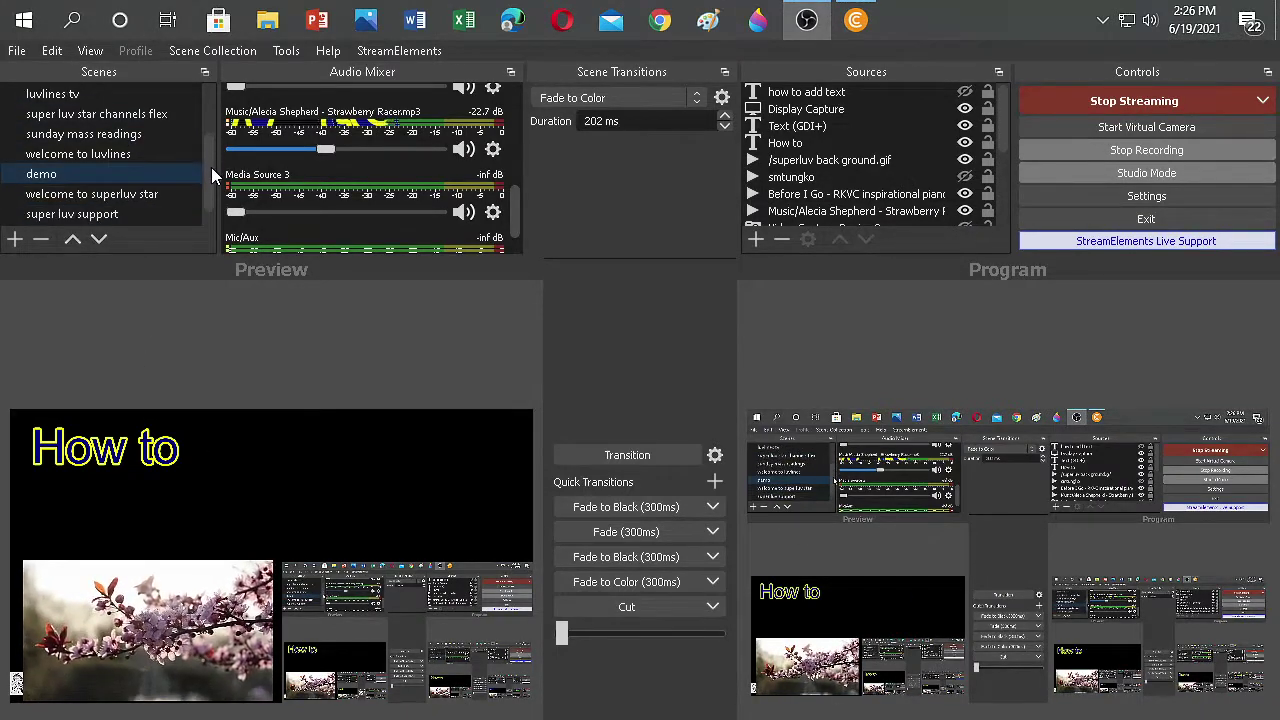
left_click(154, 156)
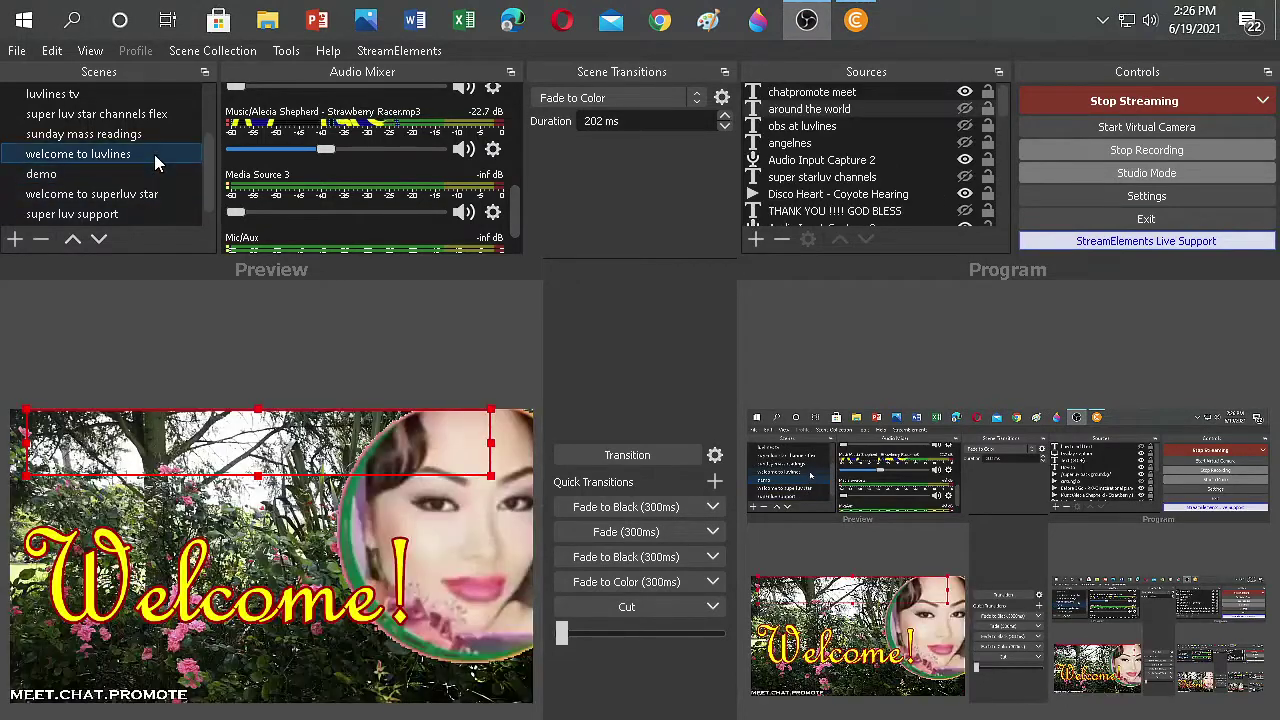
left_click(530, 290)
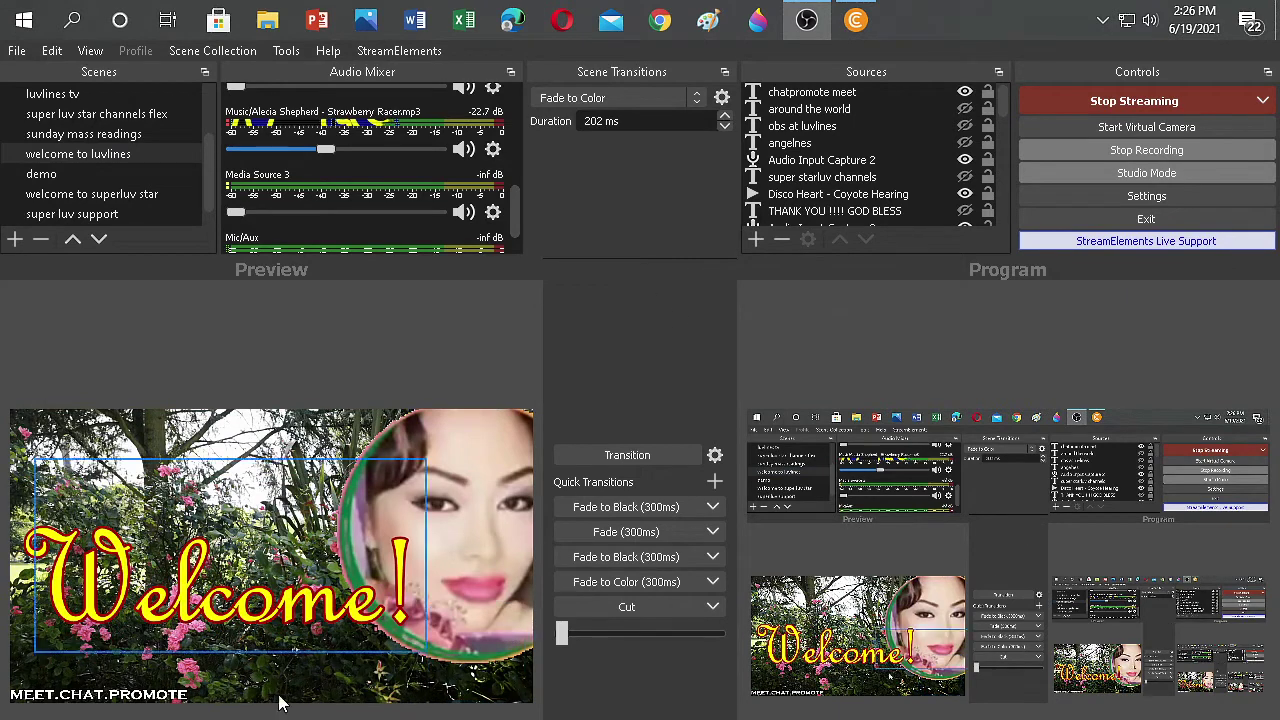
left_click(240, 610)
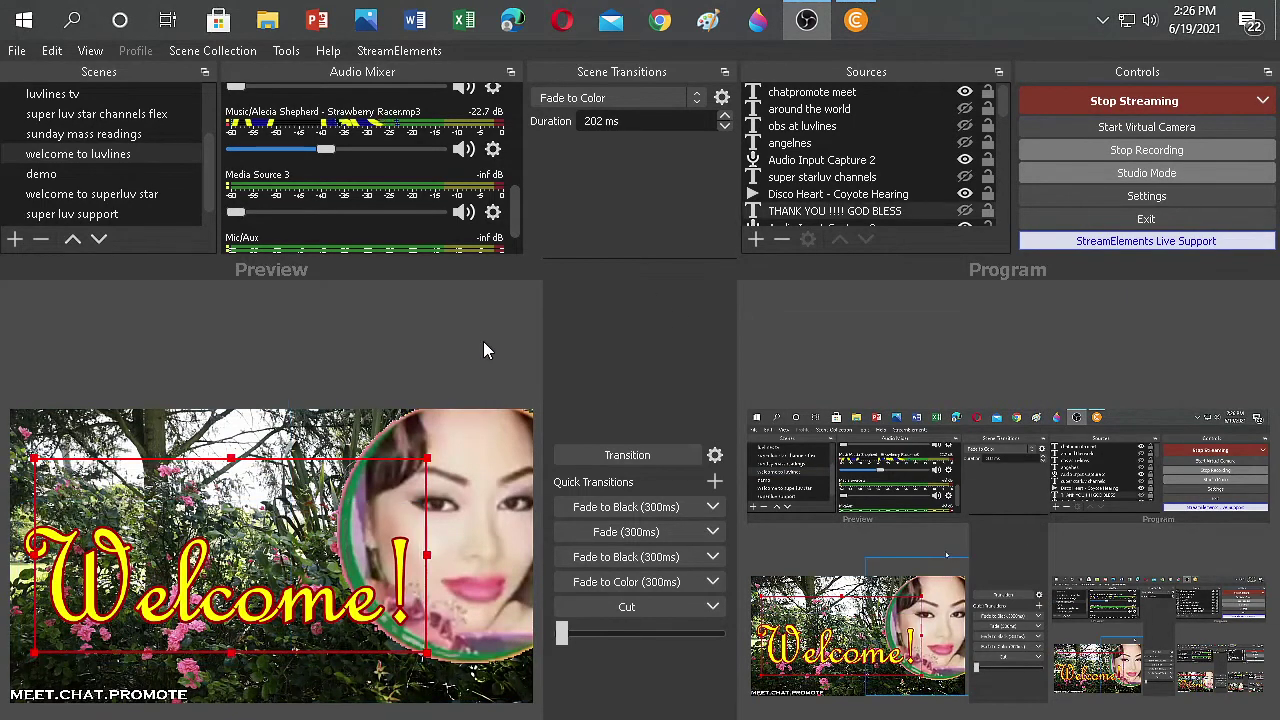
left_click(449, 294)
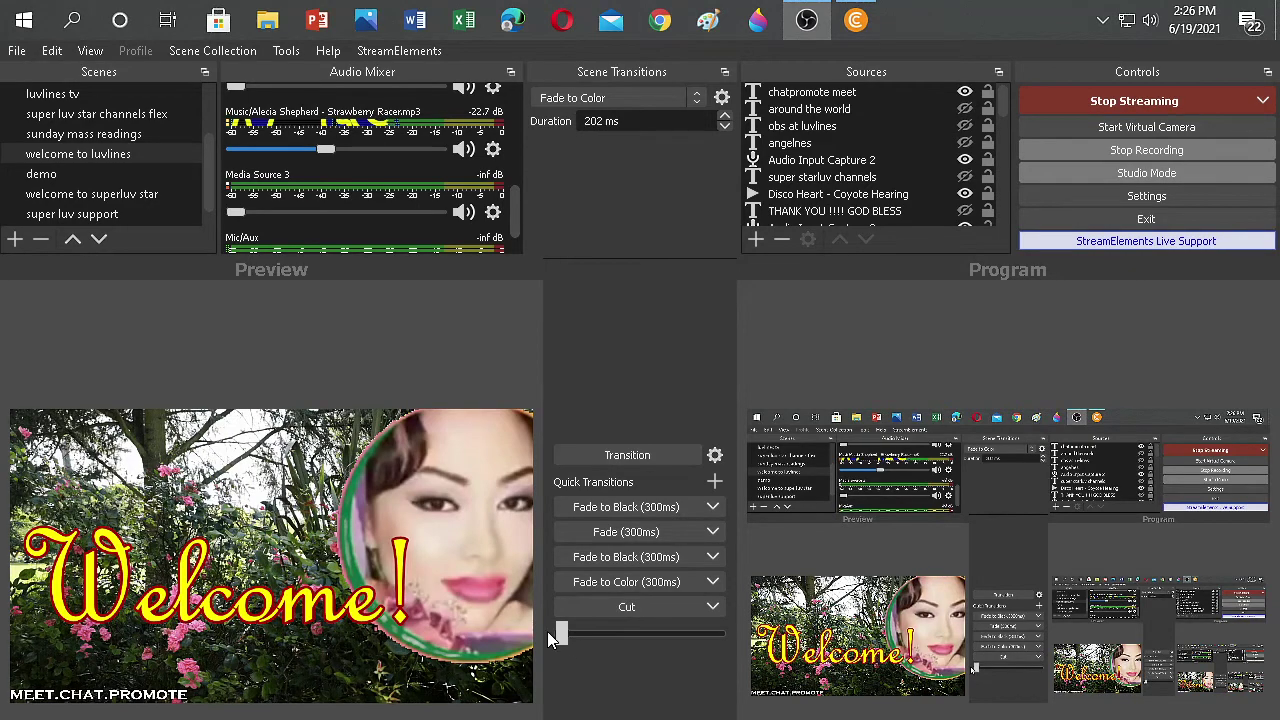
Check the stream's preview and connection in YouTube Studio, and inspect the Mic/Aux channel in the OBS Studio mixer
left_click(874, 14)
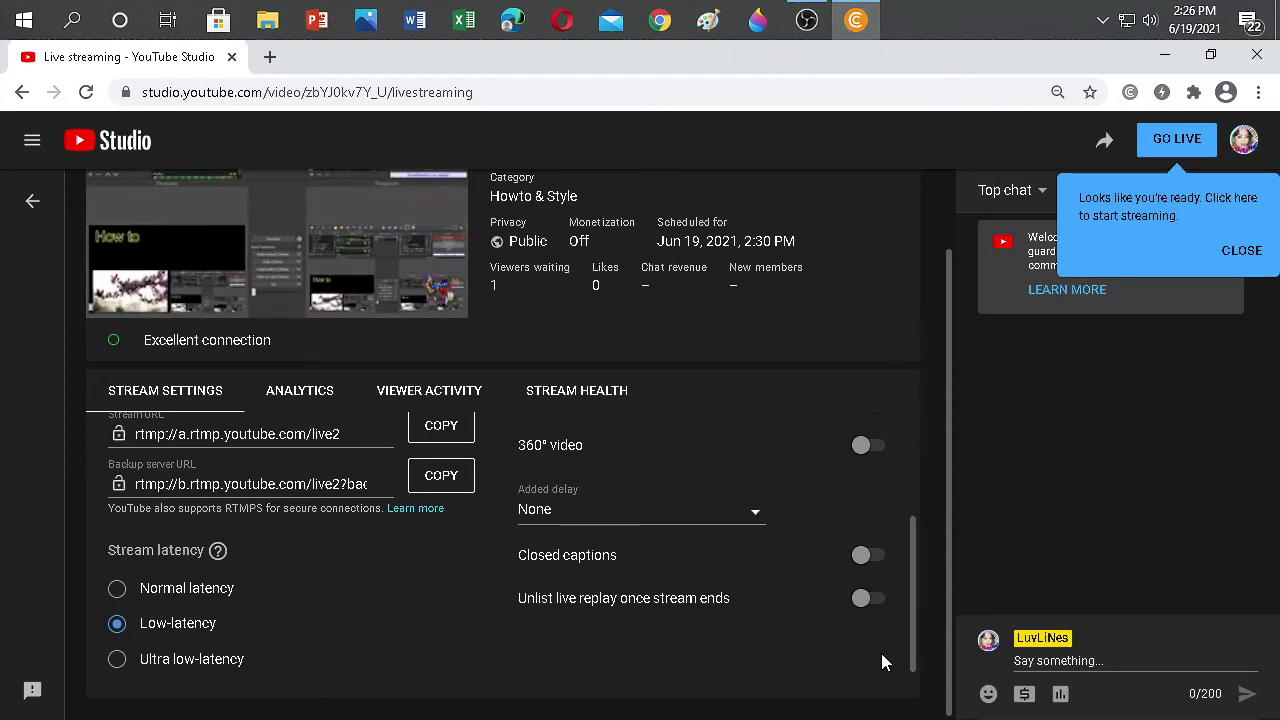
left_click(806, 20)
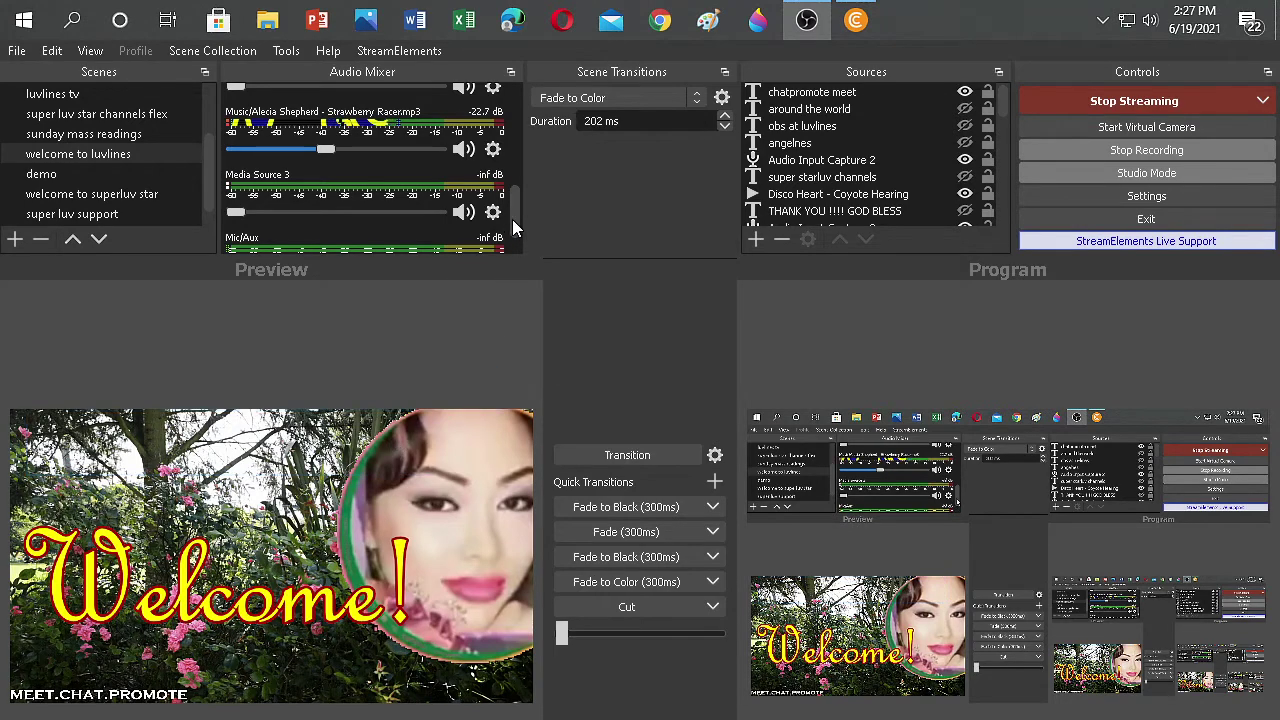
left_click_drag(512, 219, 511, 257)
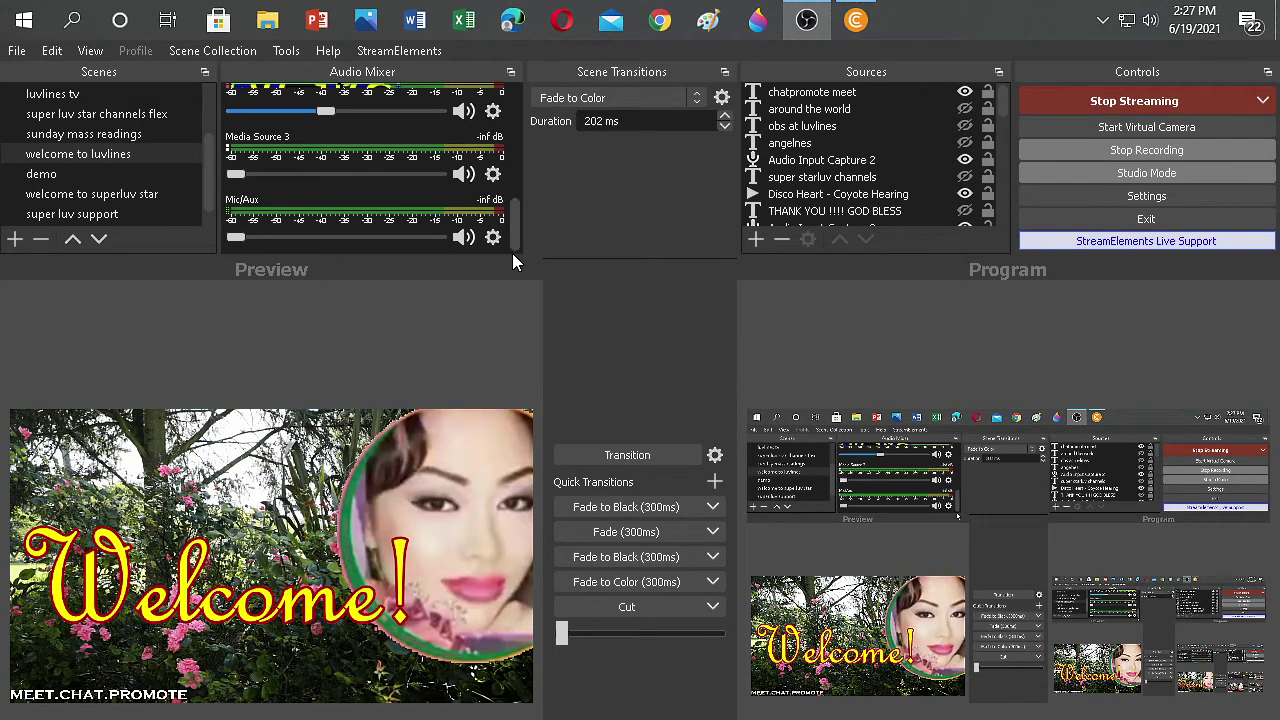
Switch to YouTube Studio, return to the scheduled streams list and begin scheduling another stream with new settings
left_click(852, 19)
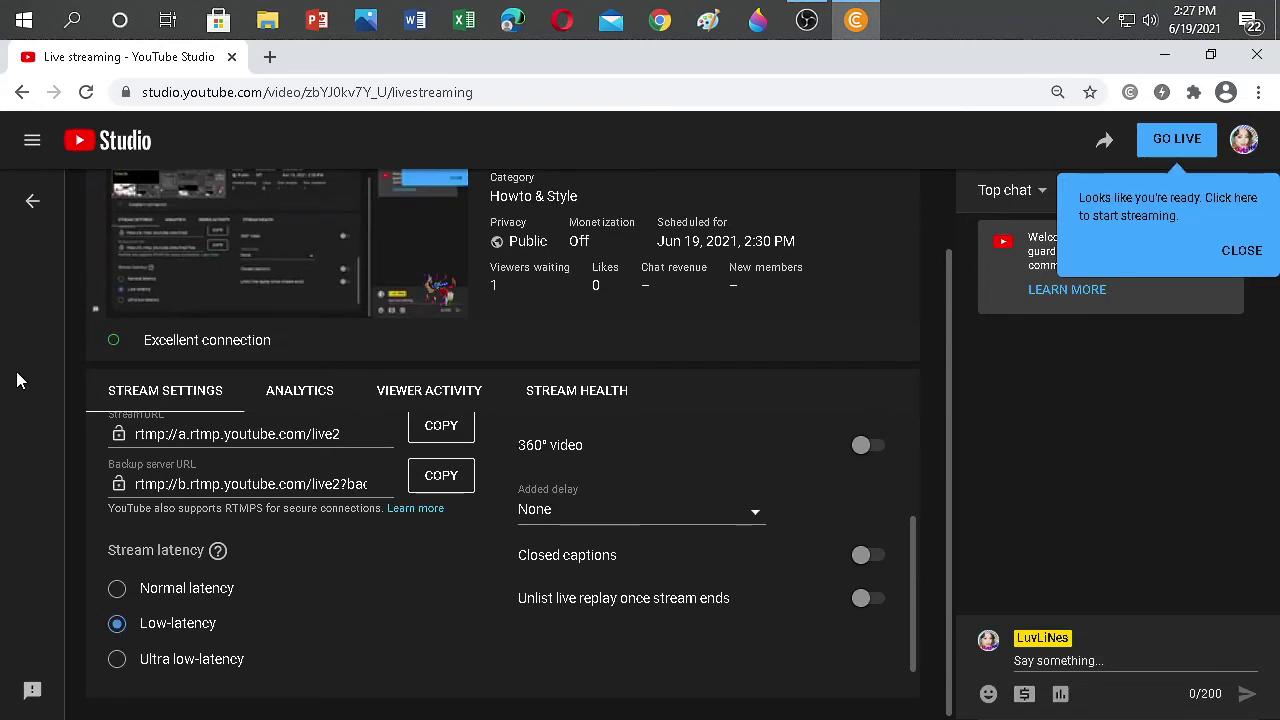
left_click(38, 202)
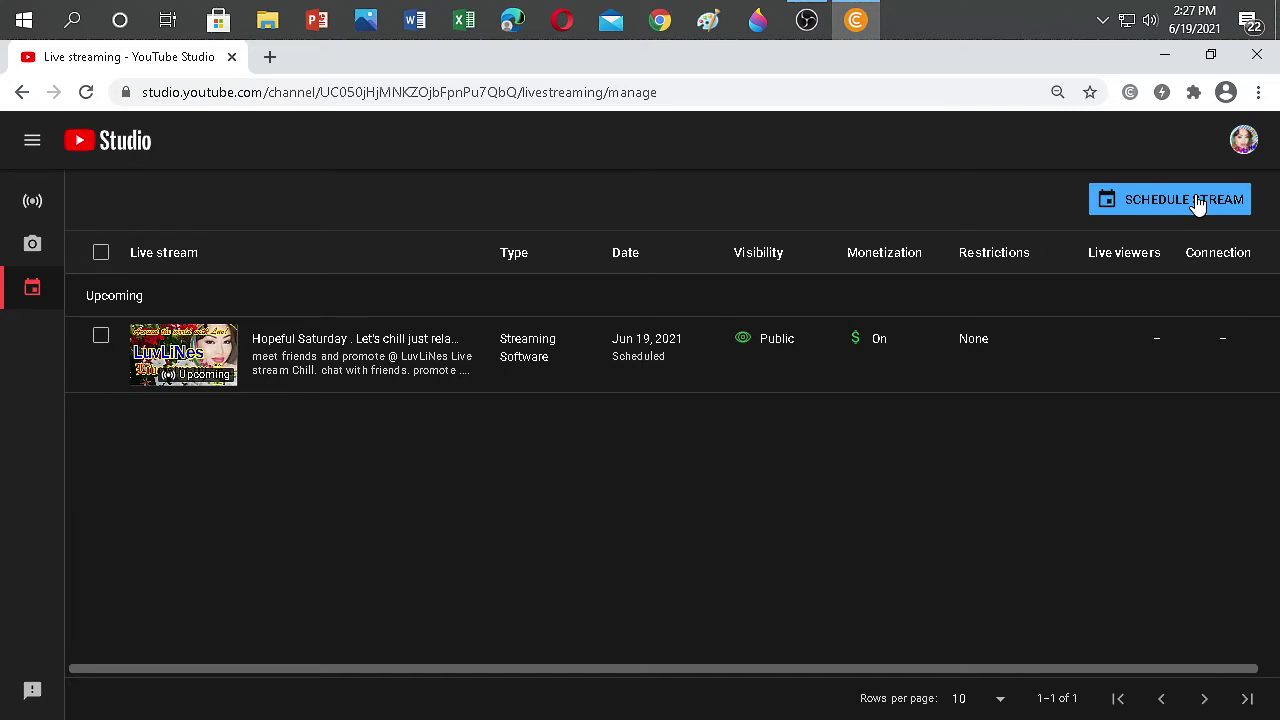
left_click(1197, 202)
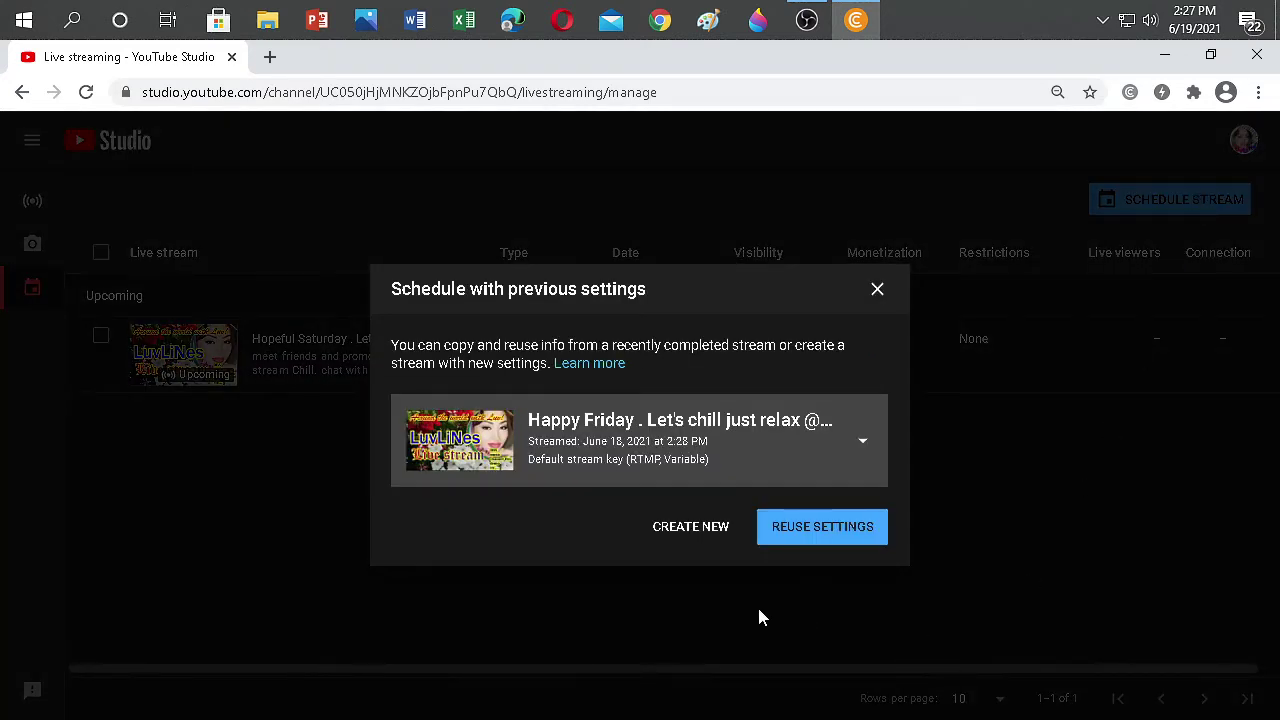
left_click(685, 541)
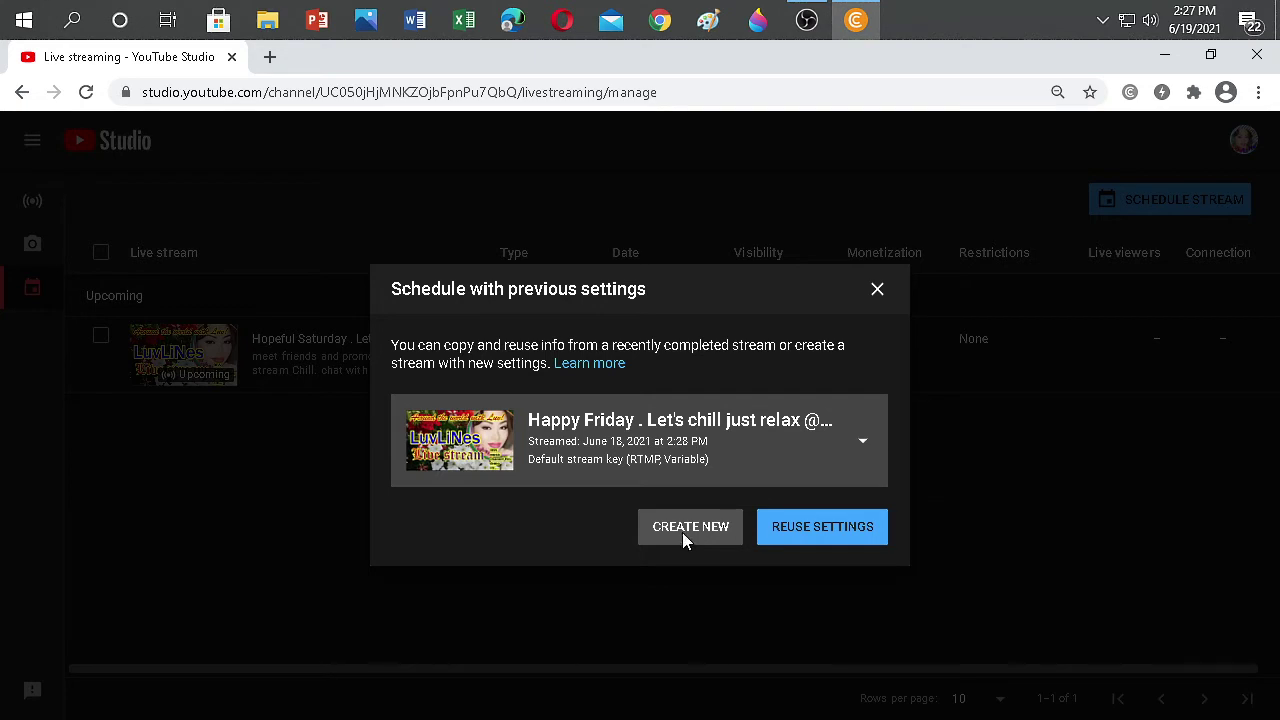
left_click(685, 541)
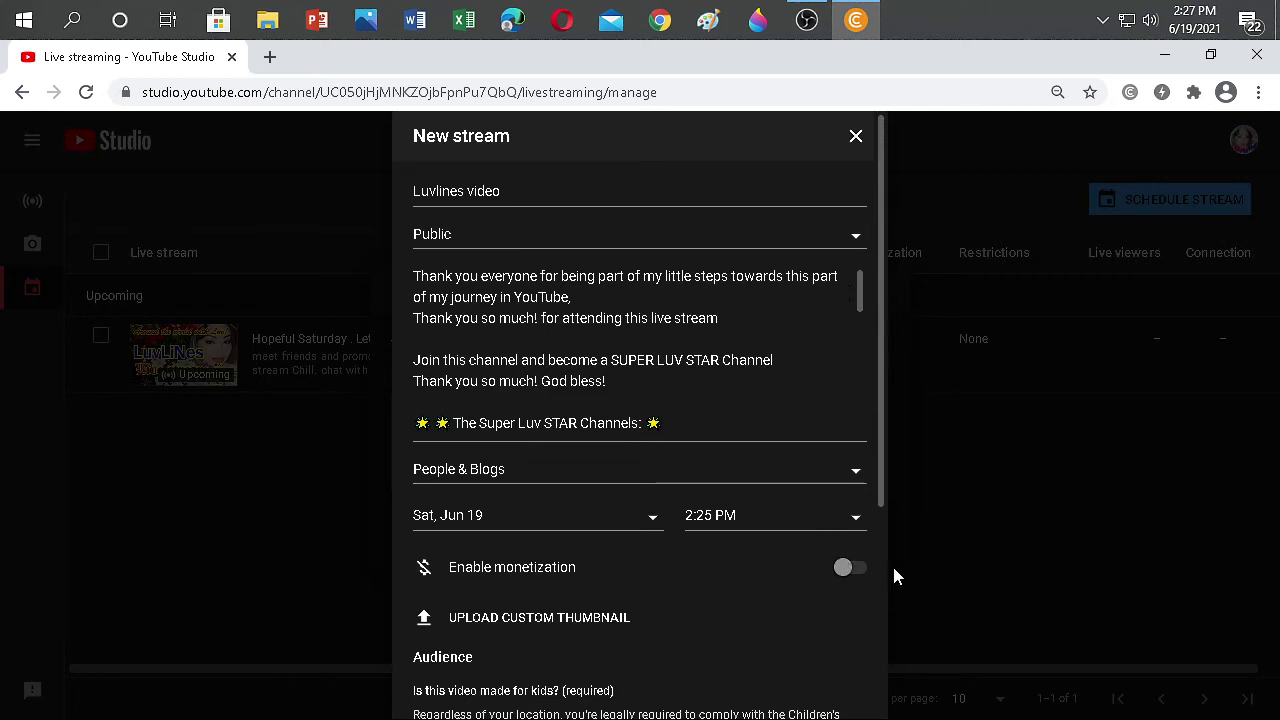
Enable monetization for the new stream and mark it as not made for kids
left_click(852, 569)
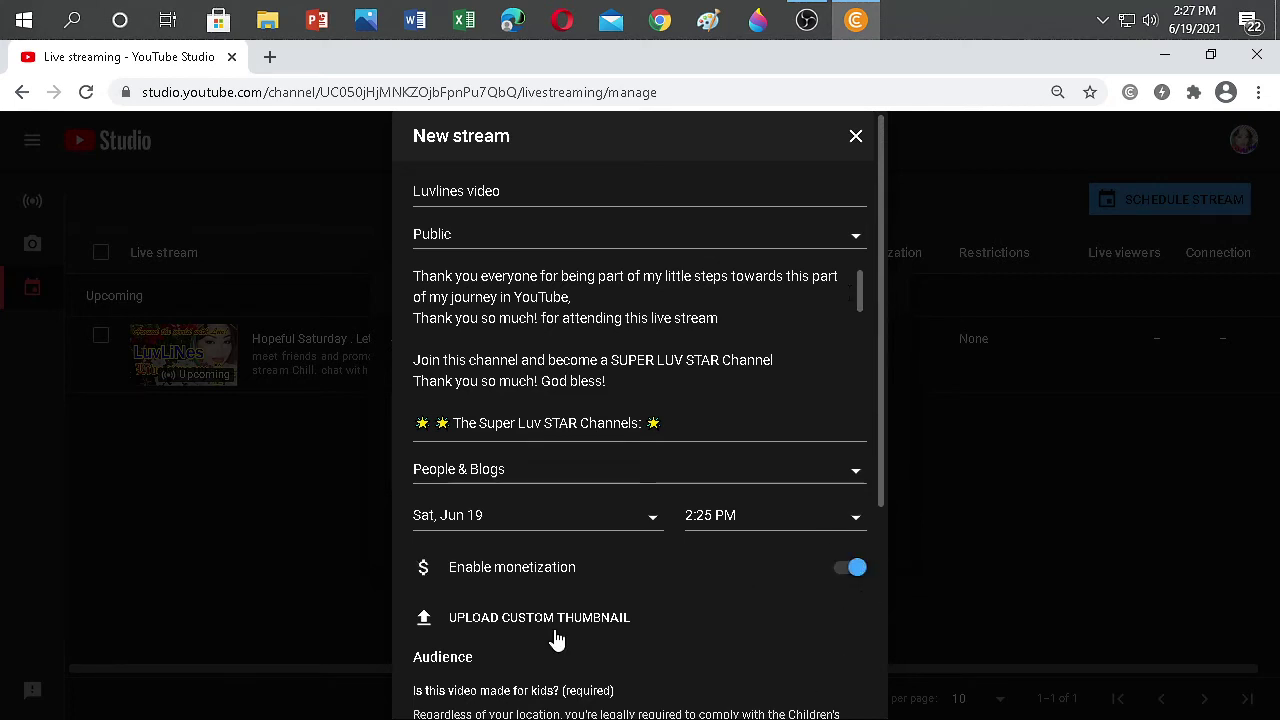
scroll(557, 640, "down", 2)
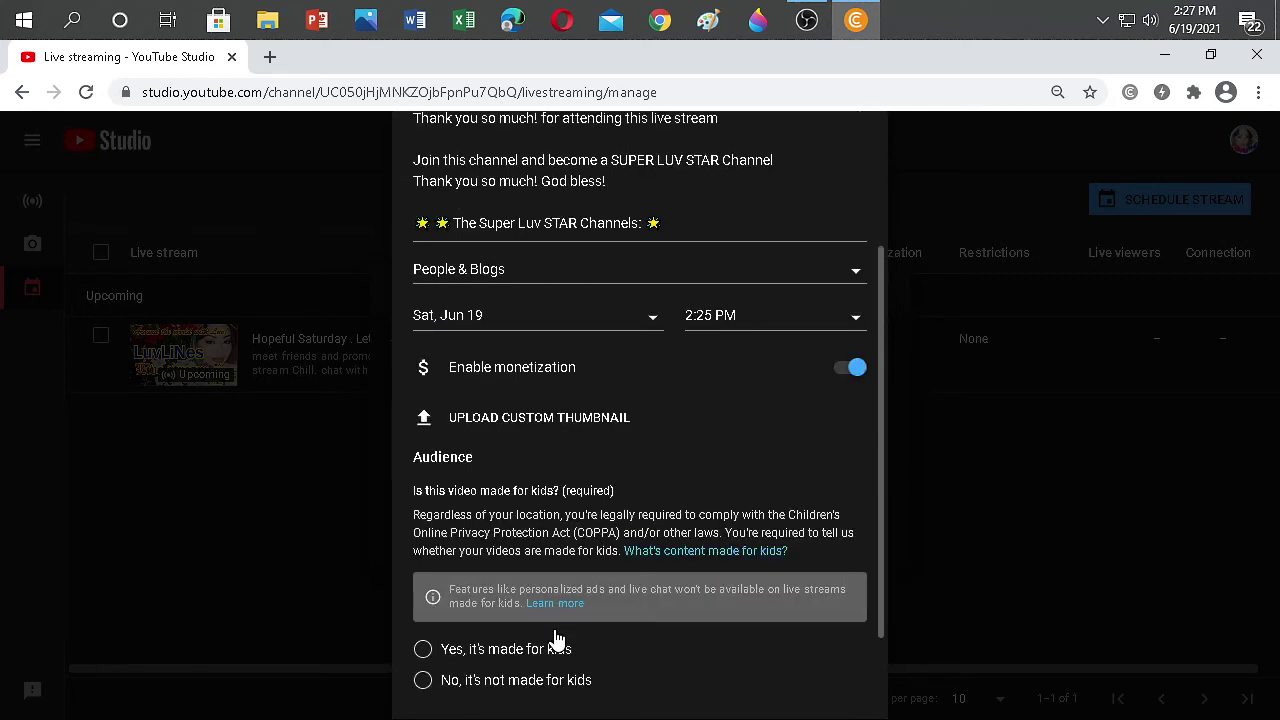
left_click(426, 686)
scroll(797, 390, "up", 2)
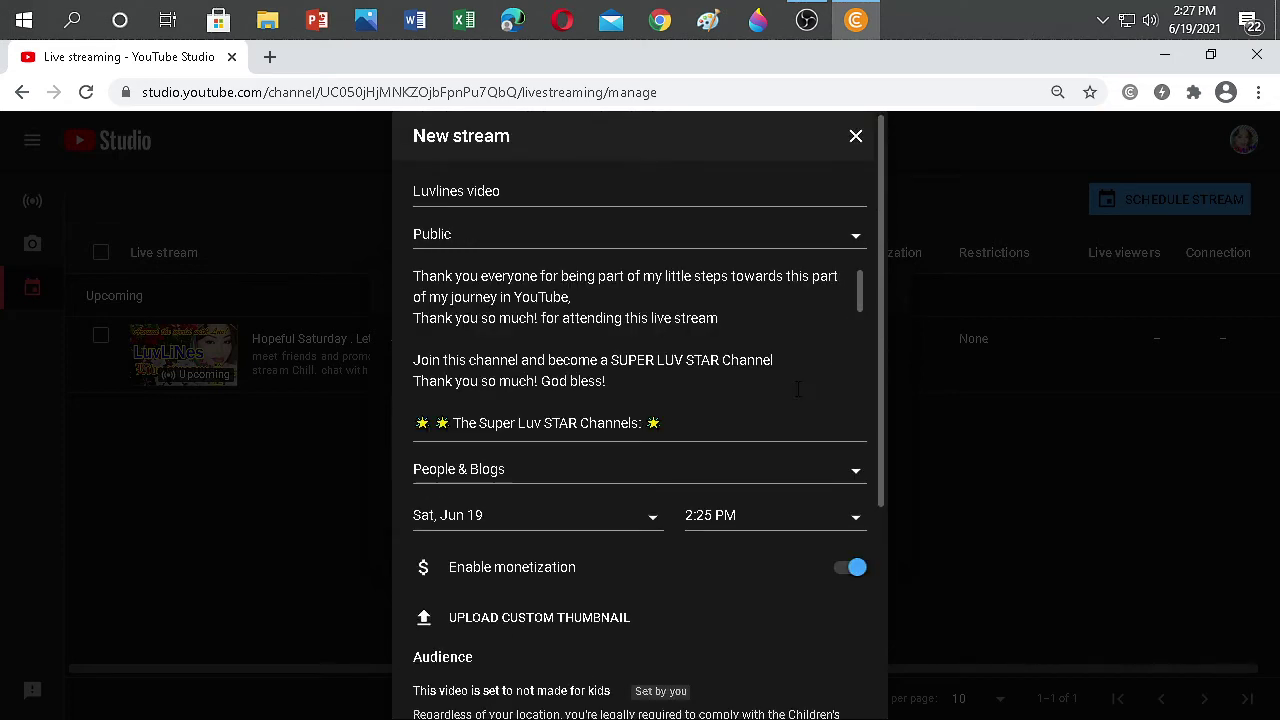
Look through the new stream's description and change its title to "Luvlines LS"
scroll(797, 390, "down", 5)
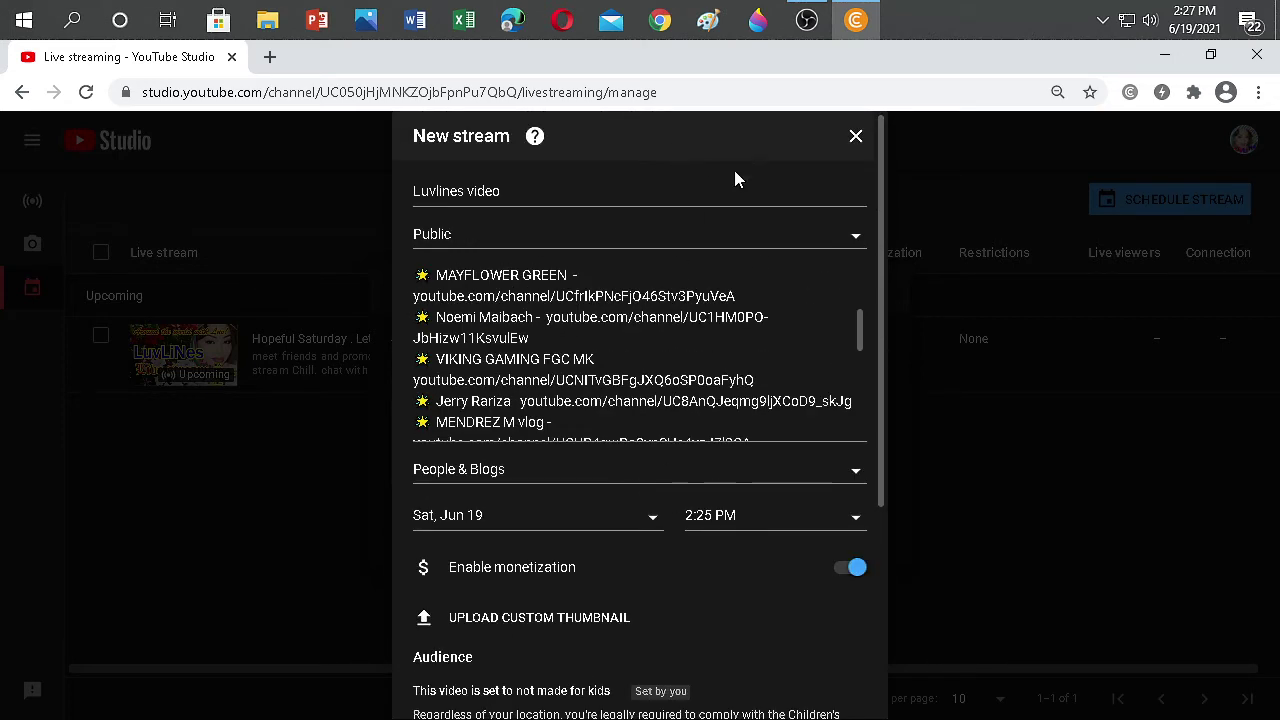
scroll(734, 170, "down", 1)
scroll(734, 170, "up", 5)
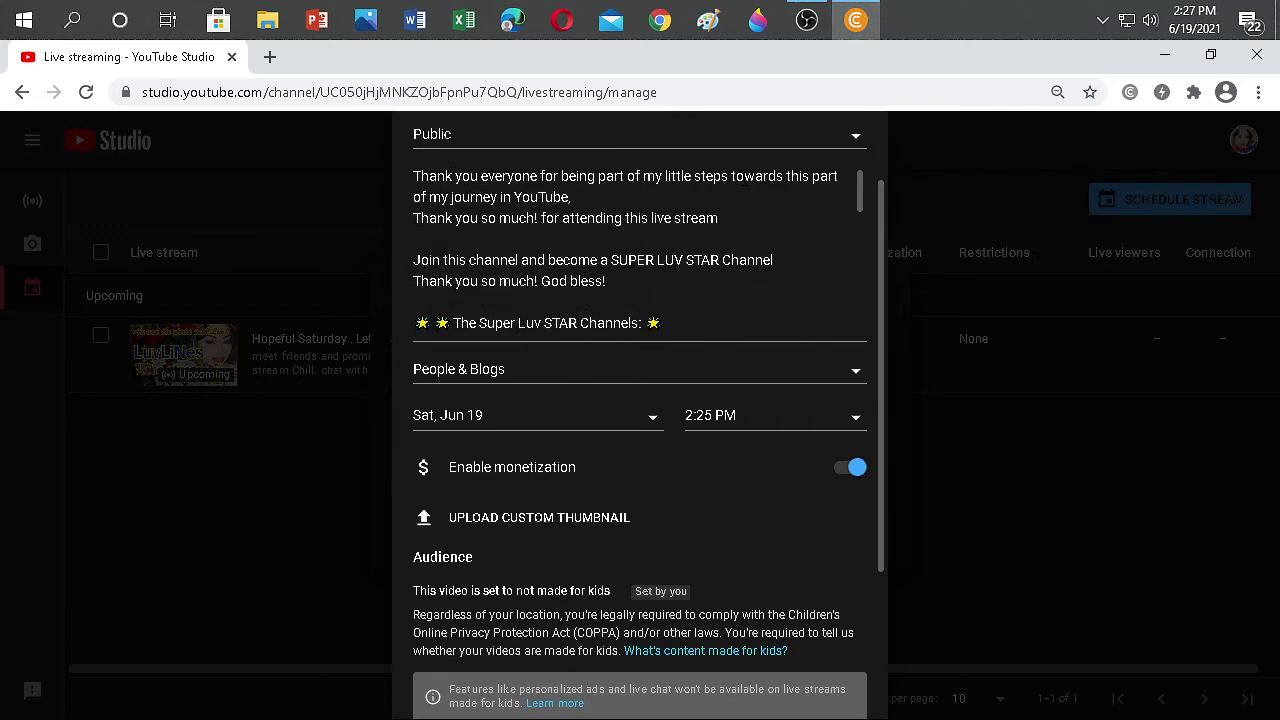
scroll(640, 400, "up", 1)
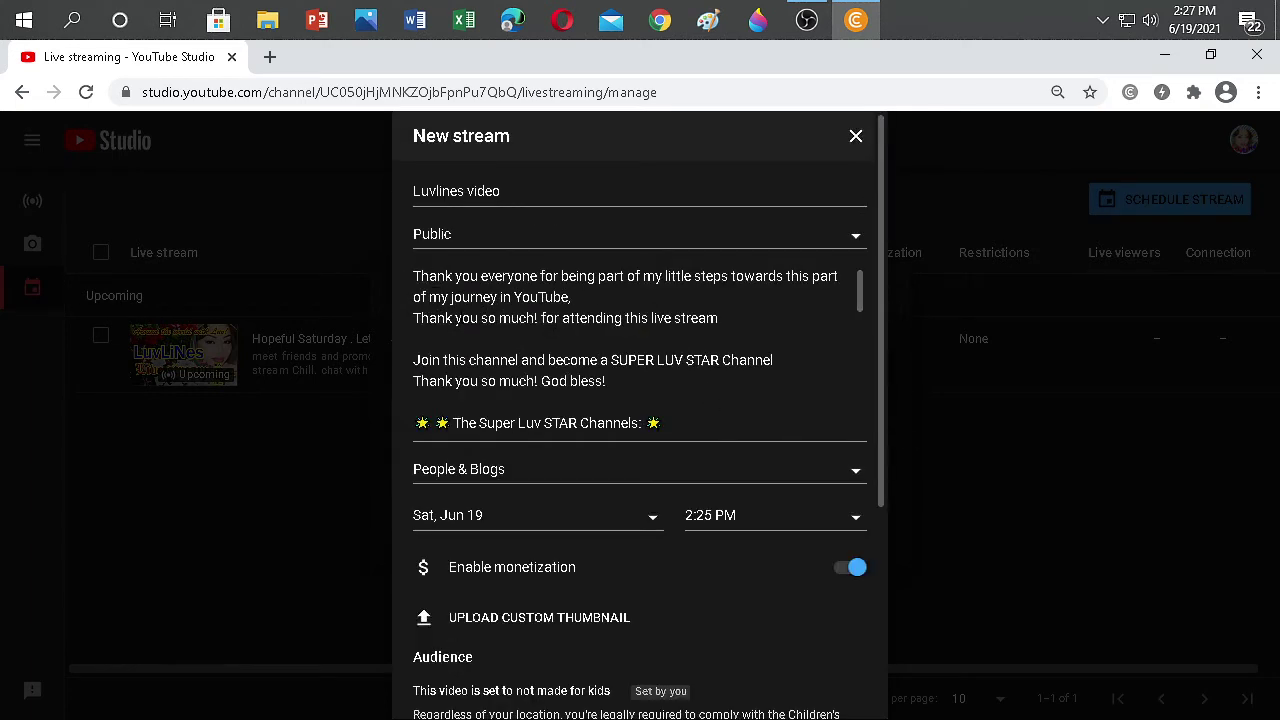
left_click(546, 197)
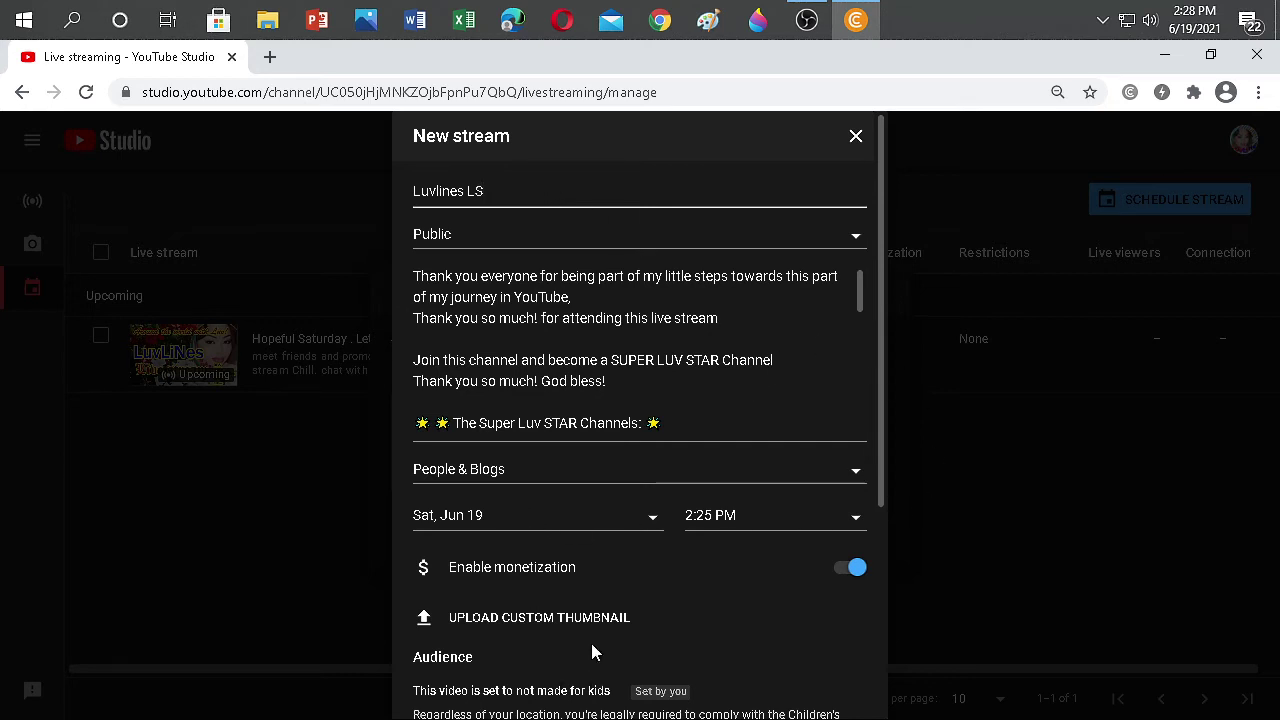
Set the new stream's visibility to Unlisted after reviewing the available start times and visibility options
scroll(608, 617, "down", 2)
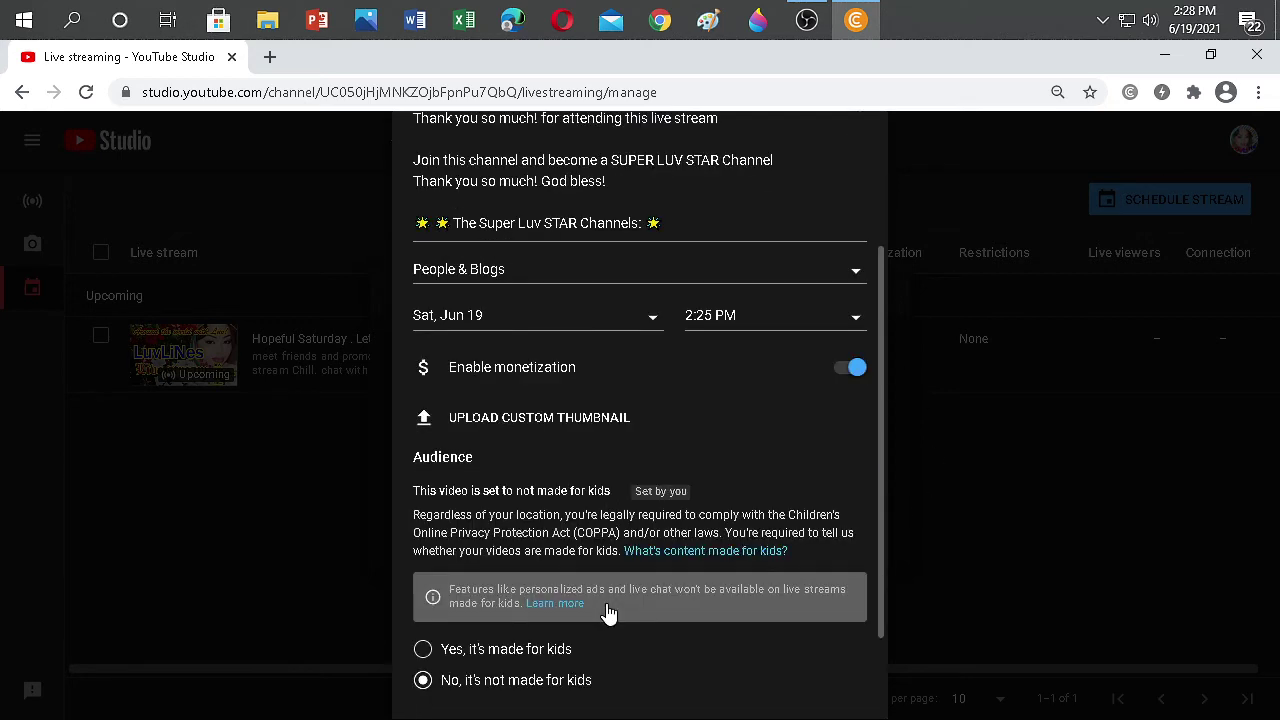
left_click(857, 328)
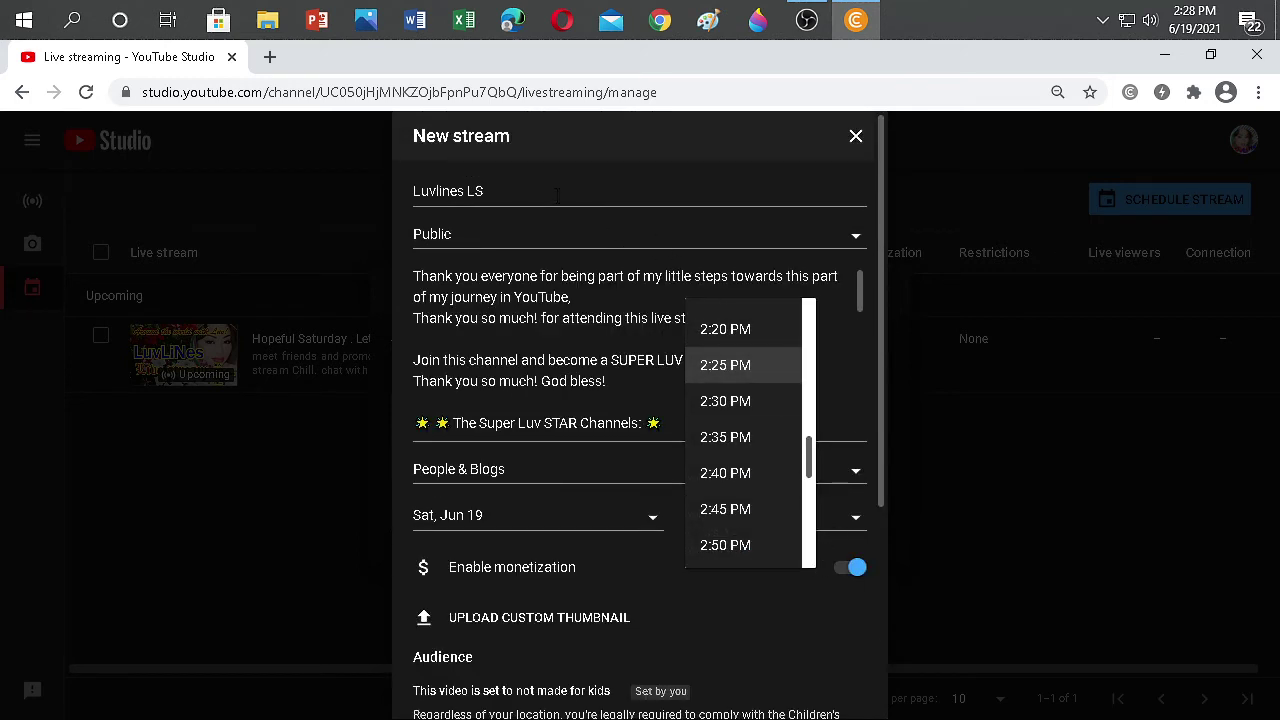
left_click(461, 236)
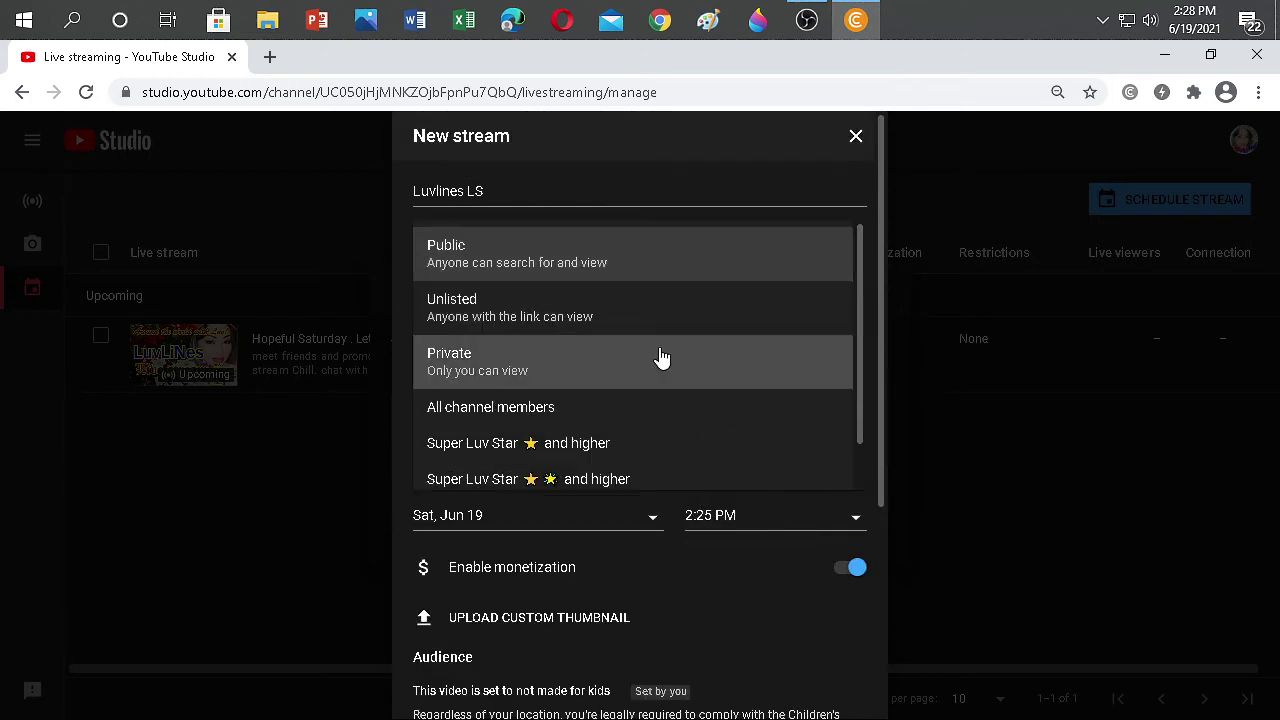
left_click(620, 305)
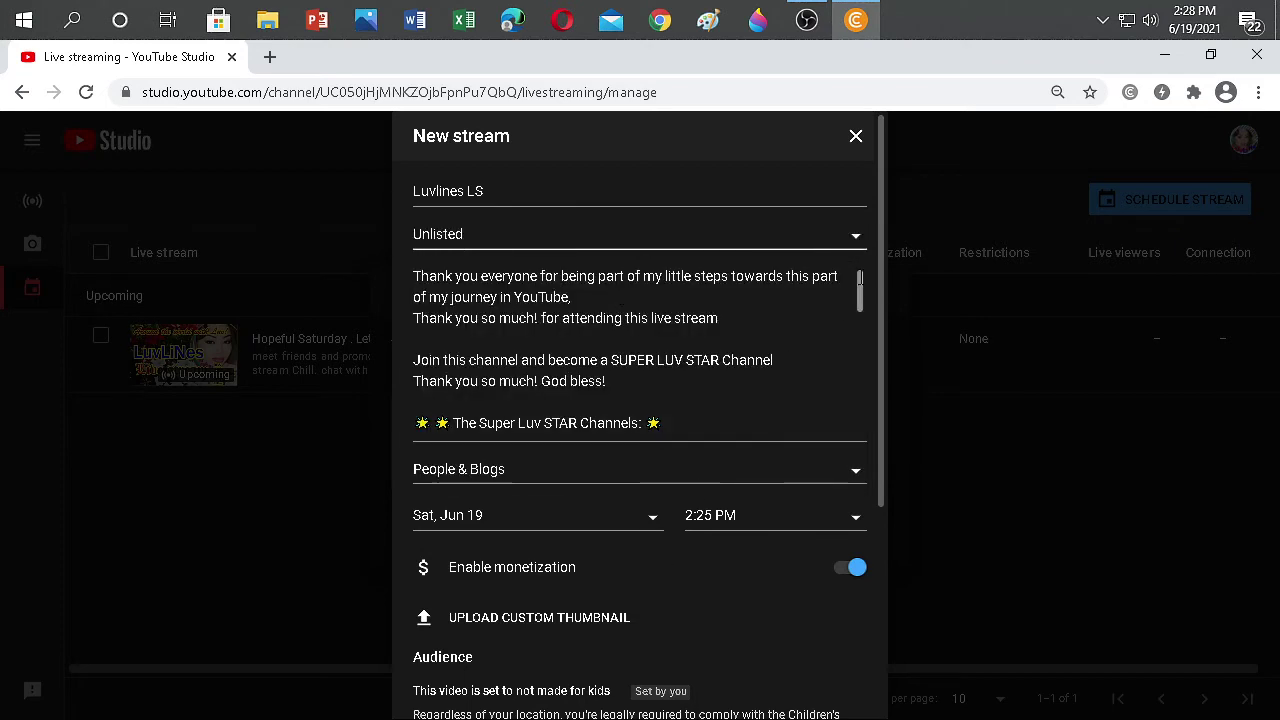
scroll(620, 340, "down", 1)
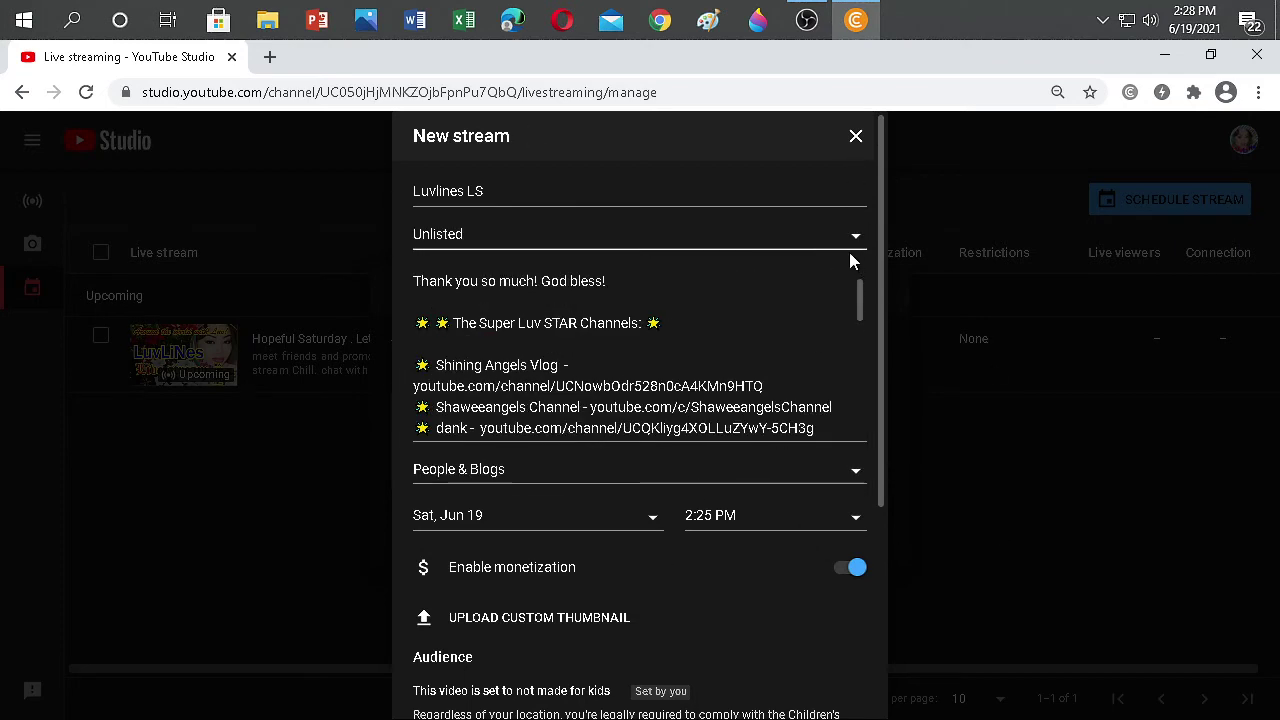
left_click(851, 243)
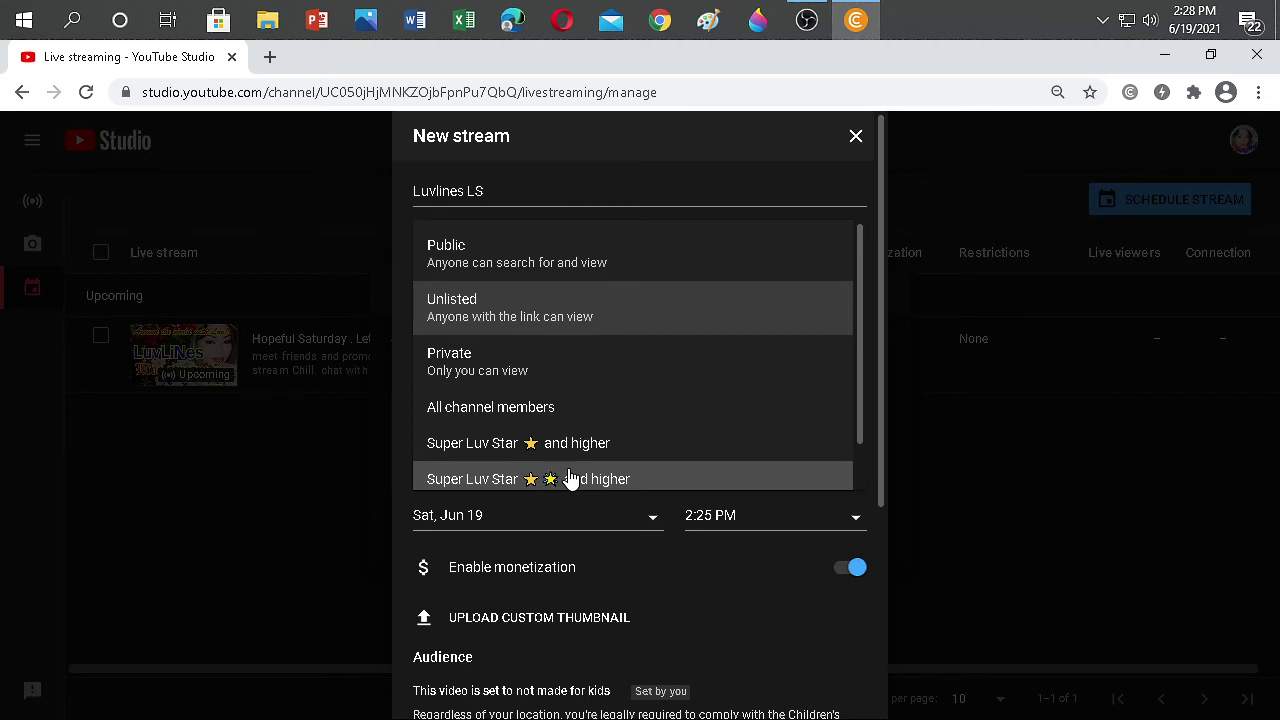
scroll(570, 480, "down", 1)
scroll(570, 480, "up", 1)
left_click(552, 316)
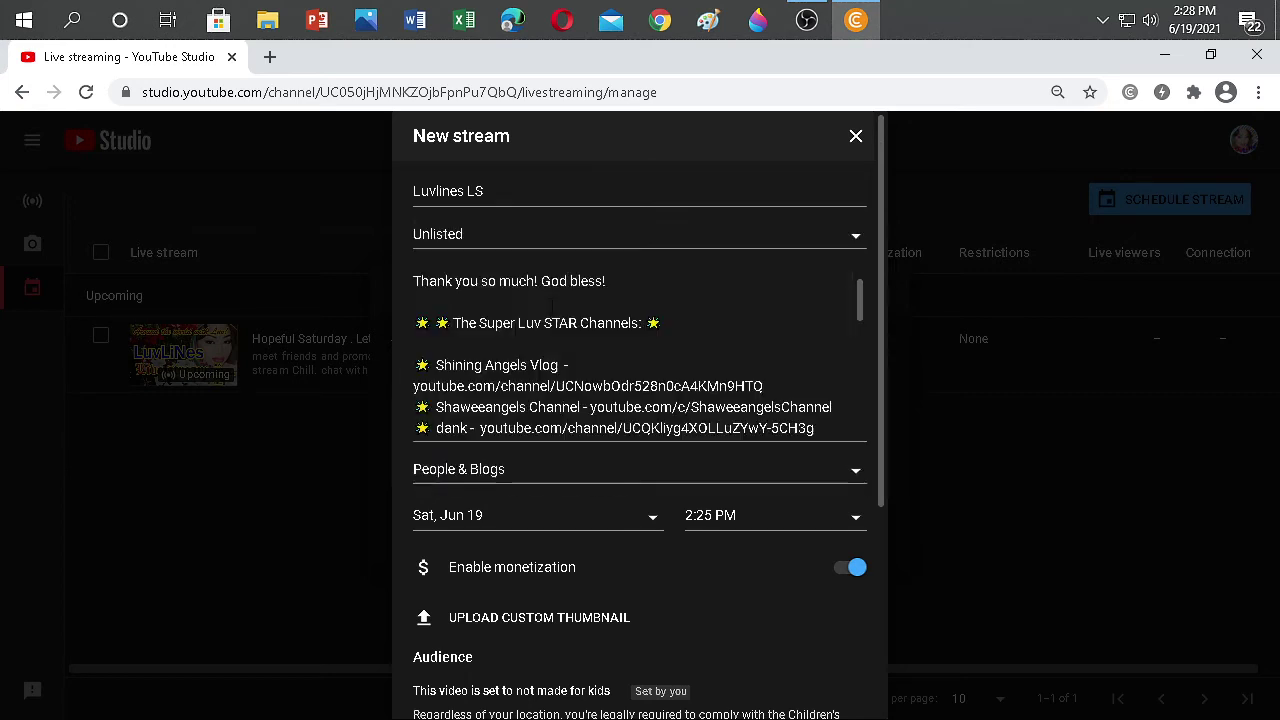
Schedule the new stream for Mon, Jun 21, and create it
scroll(815, 346, "down", 6)
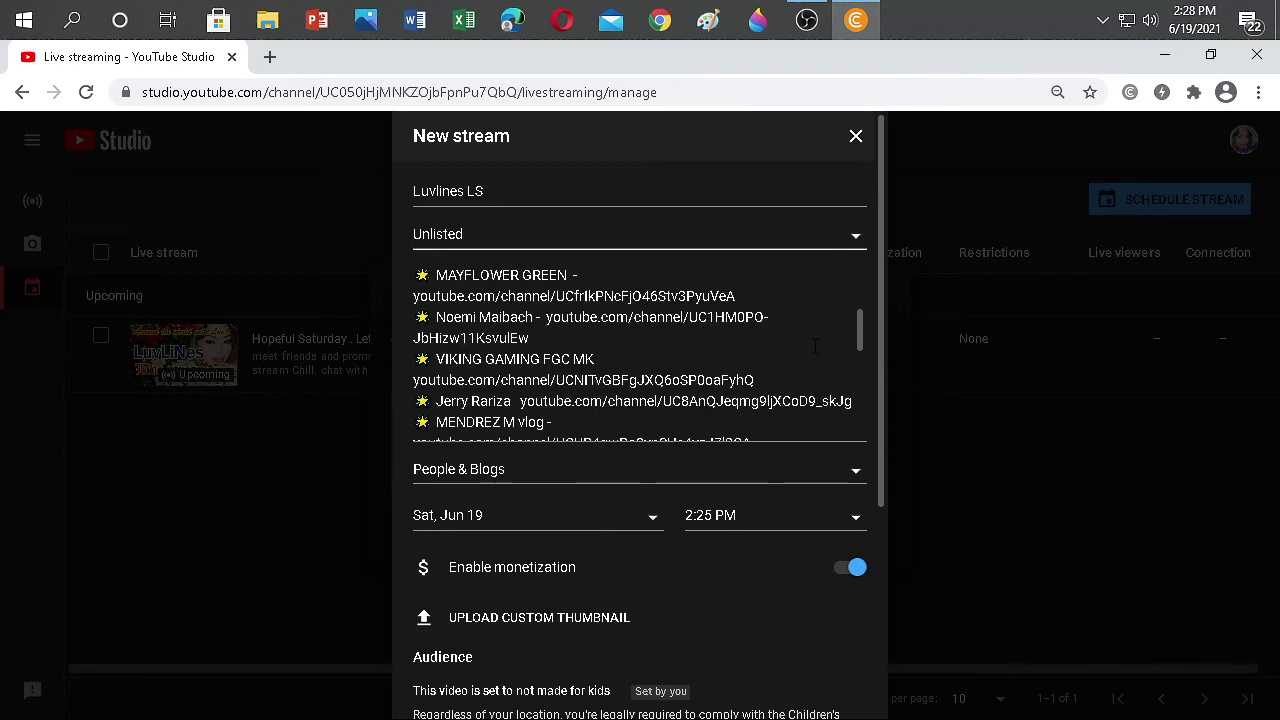
scroll(843, 610, "down", 2)
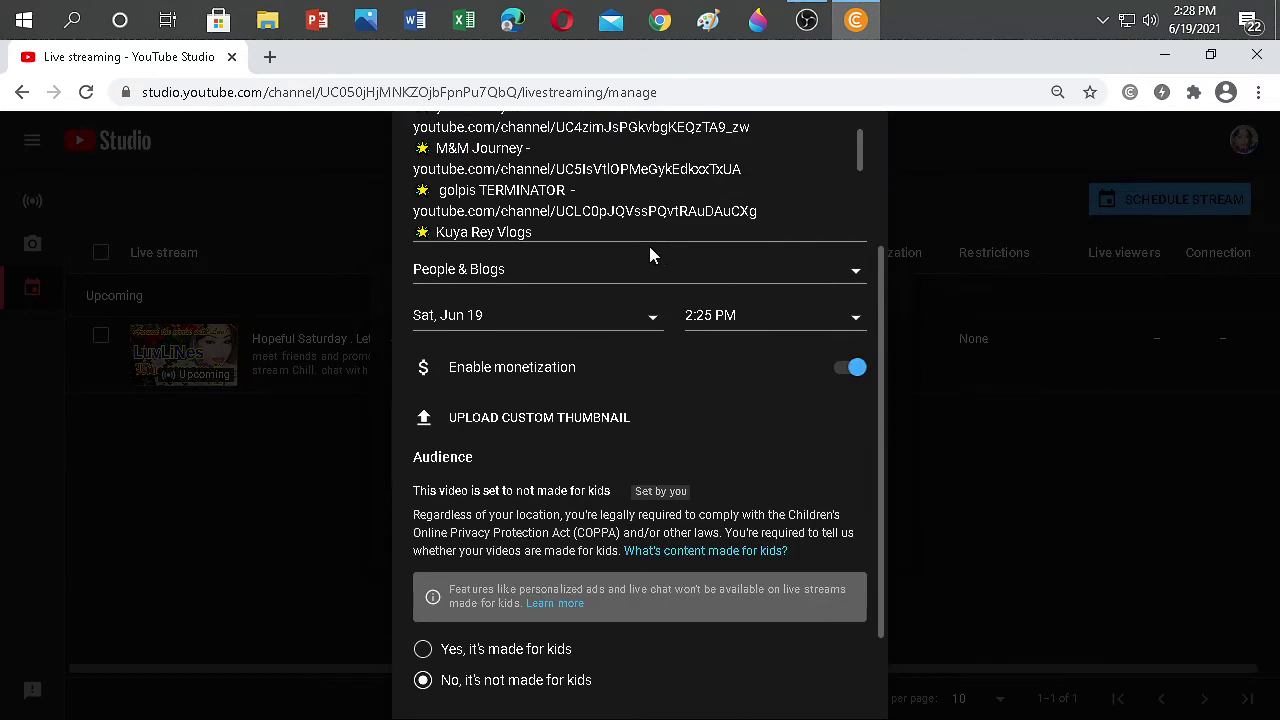
left_click(652, 320)
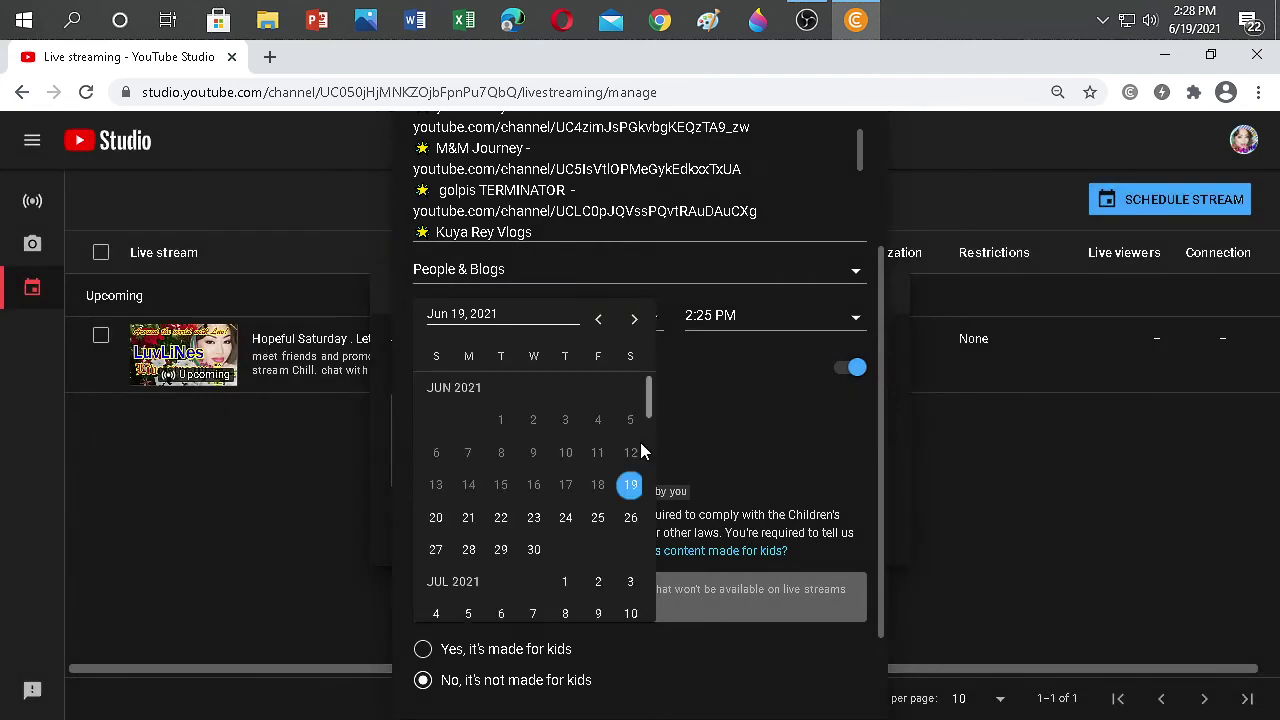
left_click(468, 518)
scroll(816, 616, "up", 1)
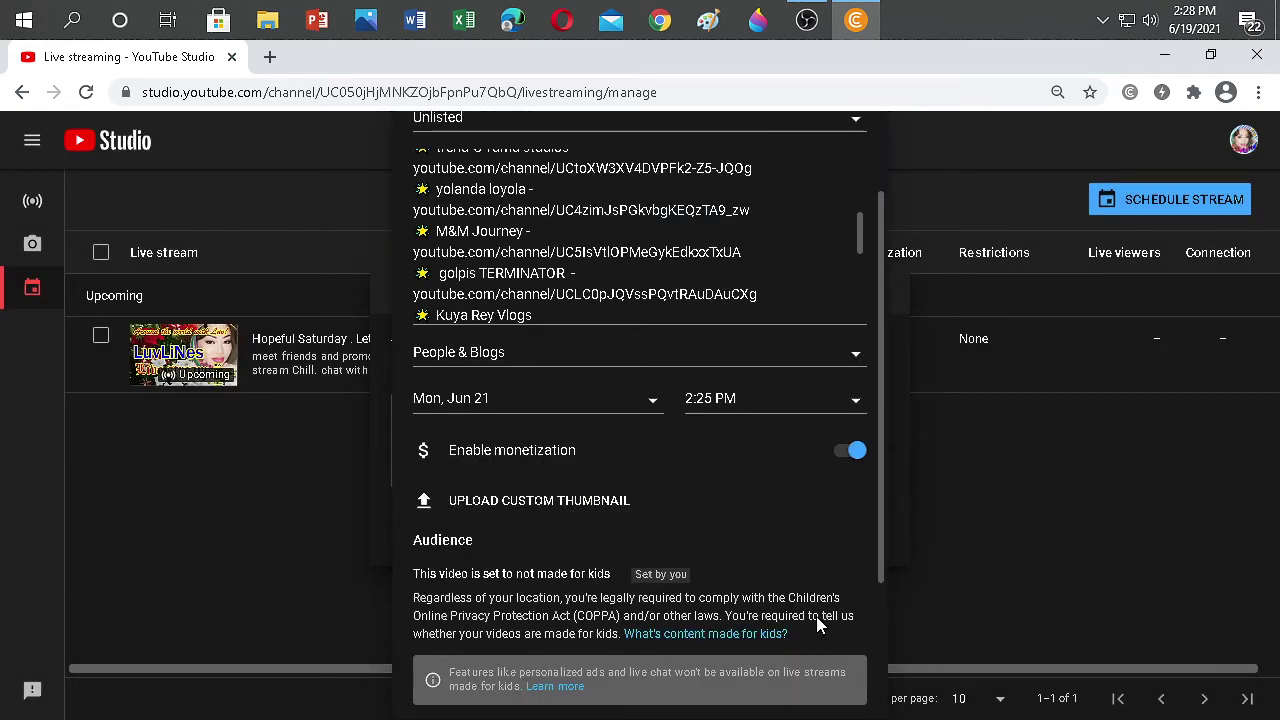
scroll(821, 516, "down", 2)
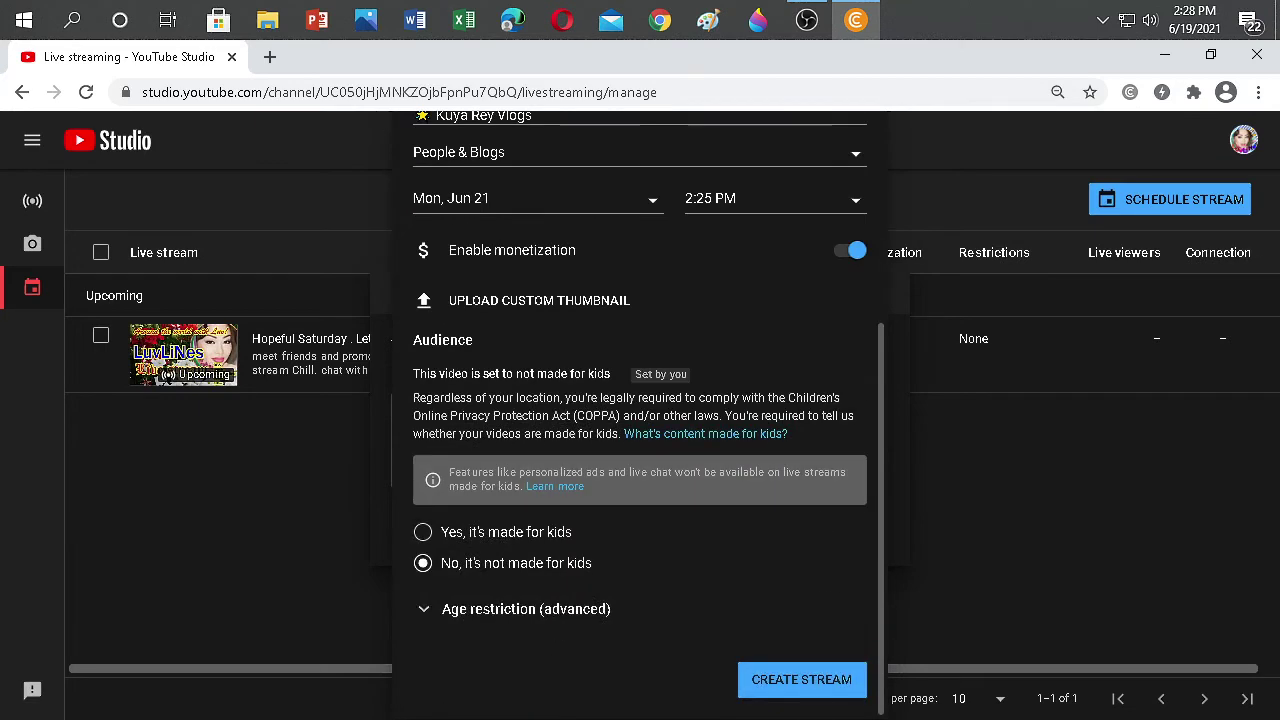
left_click(825, 690)
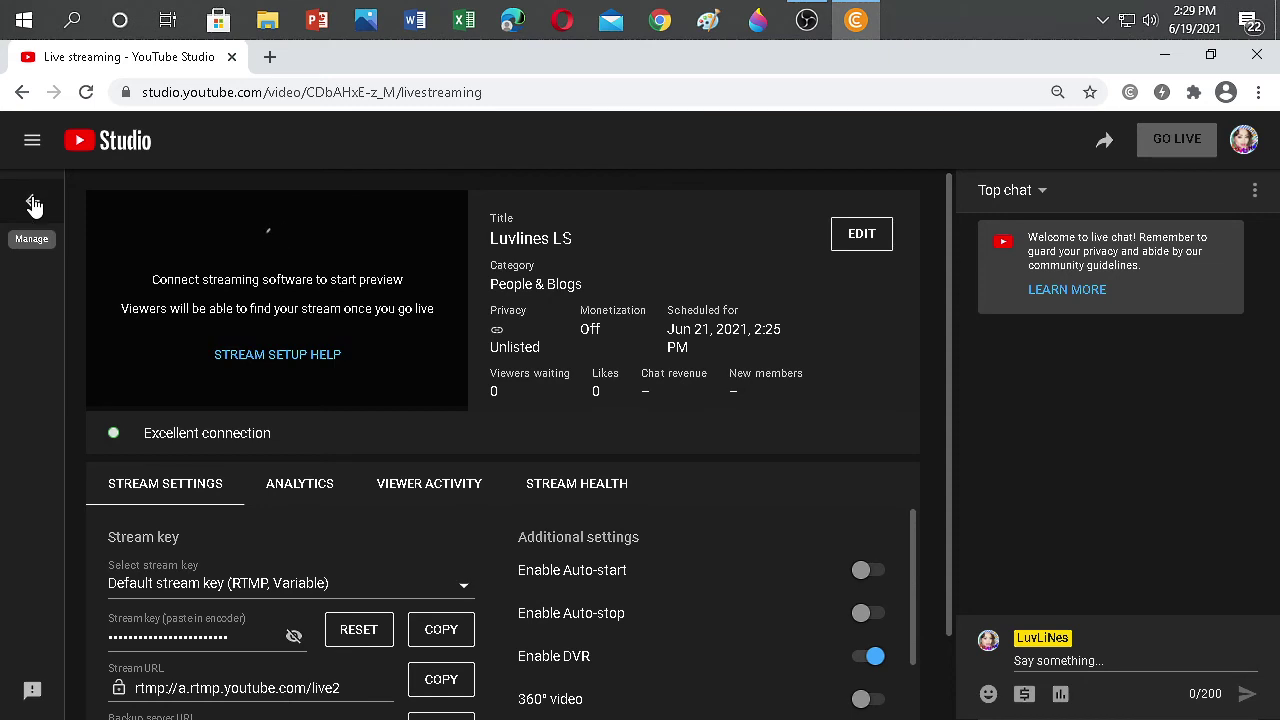
Open the "Hopeful Saturday" stream from the scheduled streams list and take it live
left_click(33, 204)
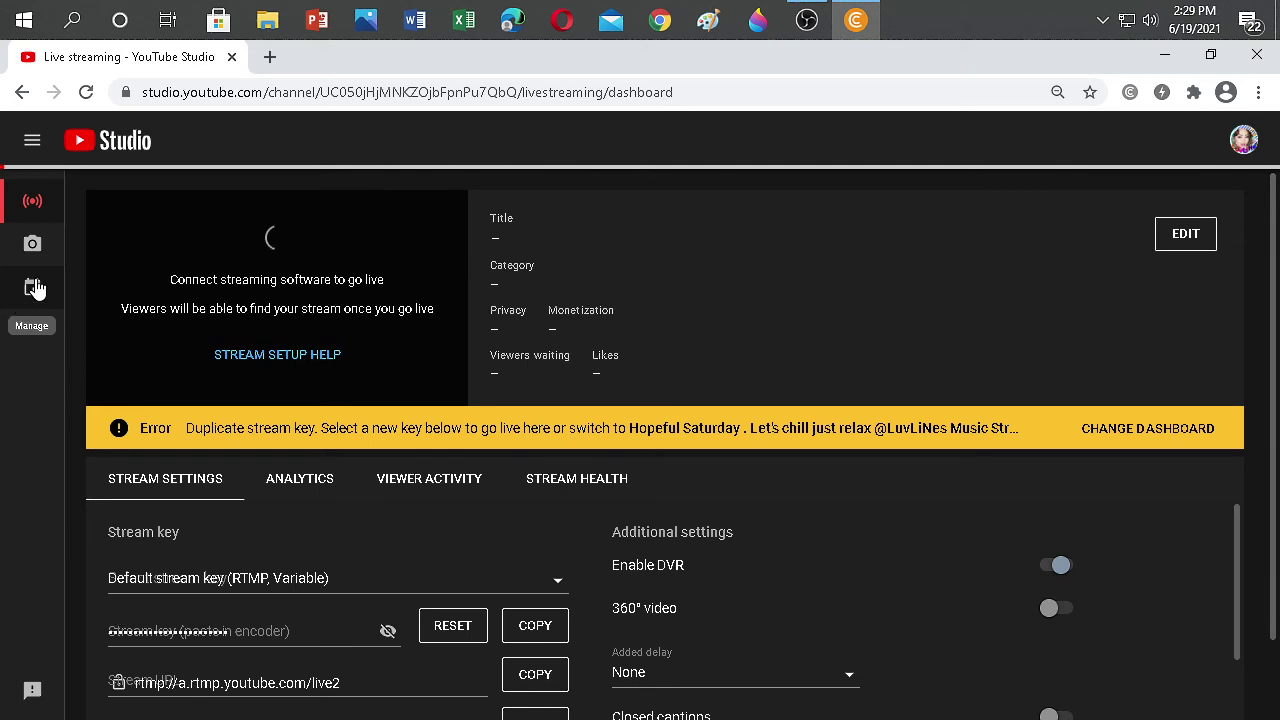
left_click(33, 289)
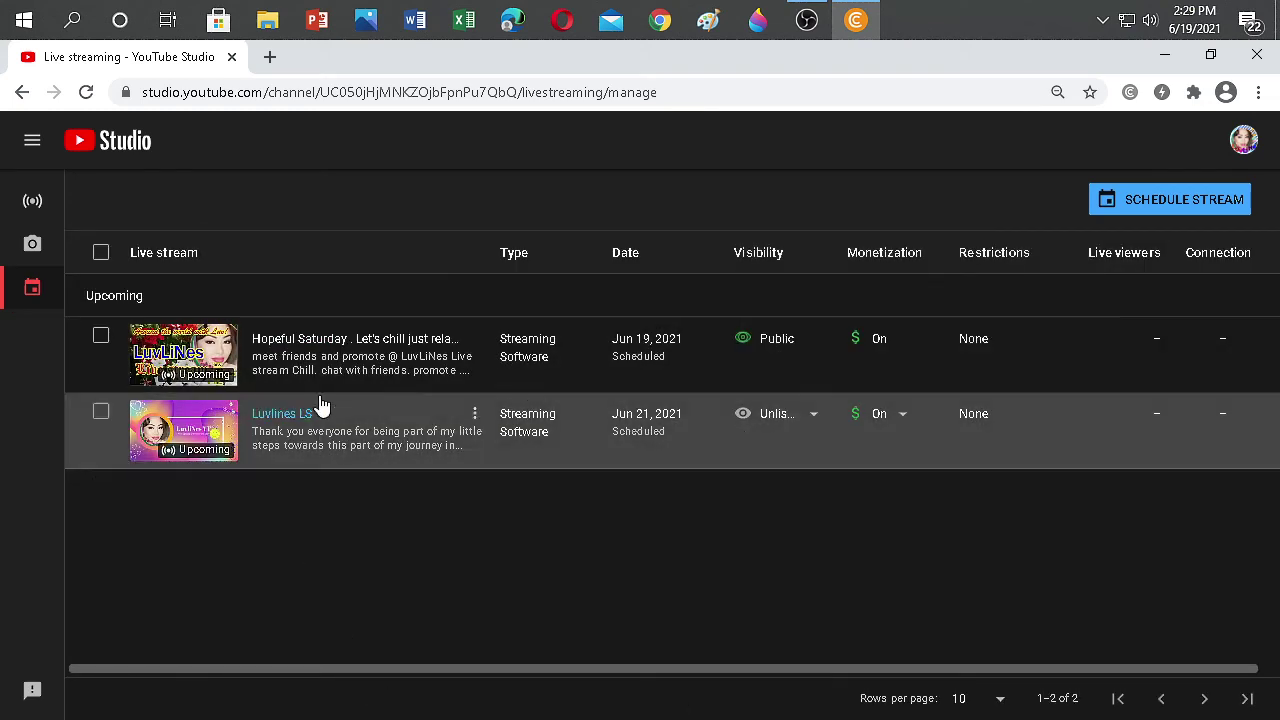
left_click(347, 345)
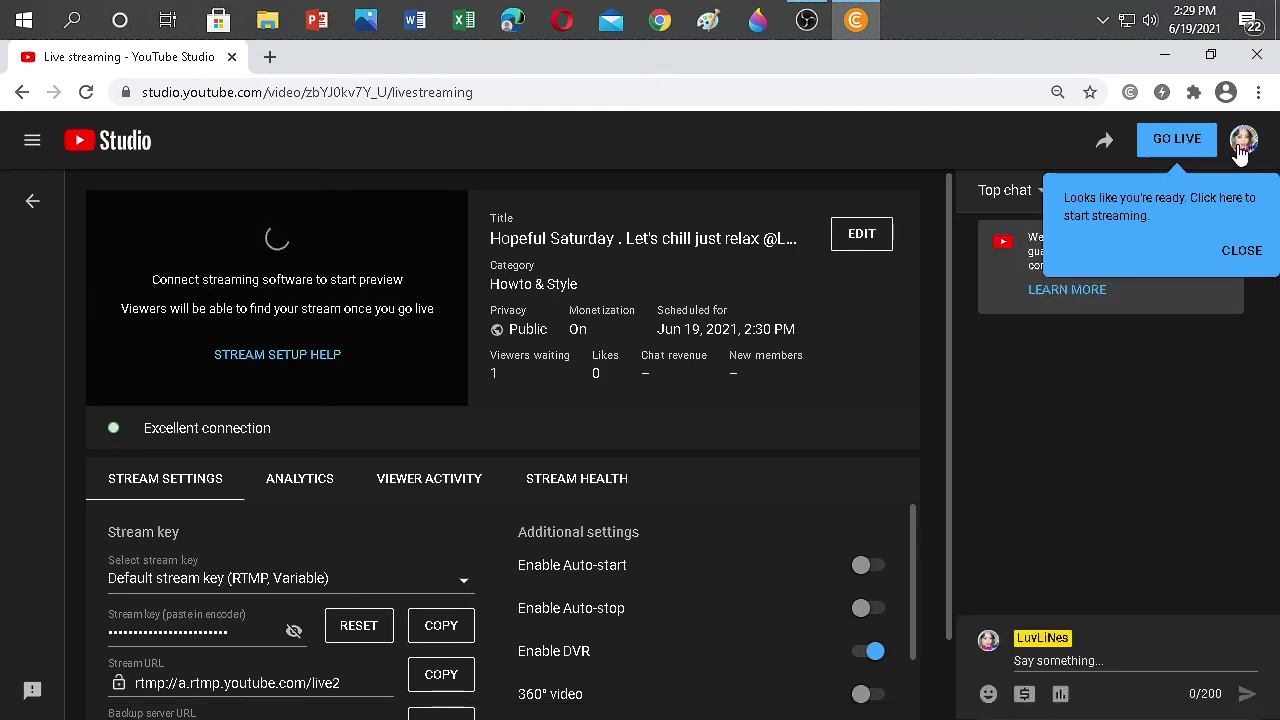
left_click(1177, 141)
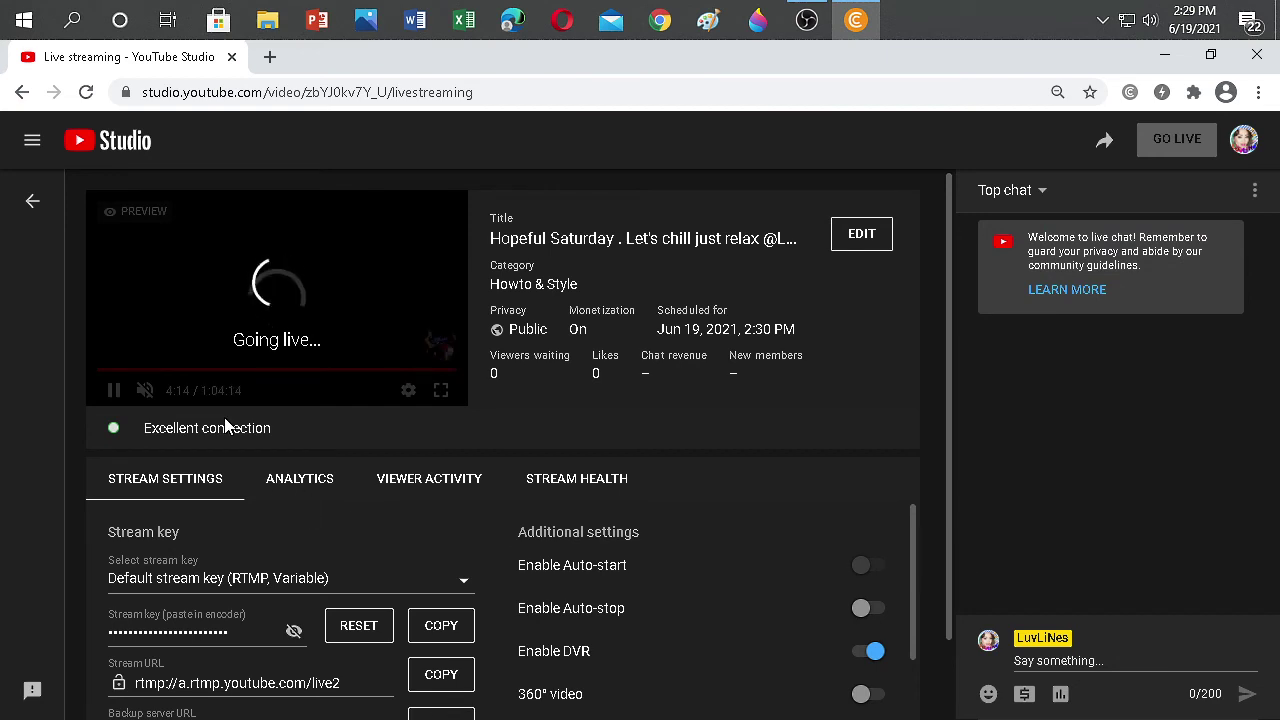
Check the streaming controls in OBS Studio, and inspect the live stream's health in YouTube Studio
left_click(806, 20)
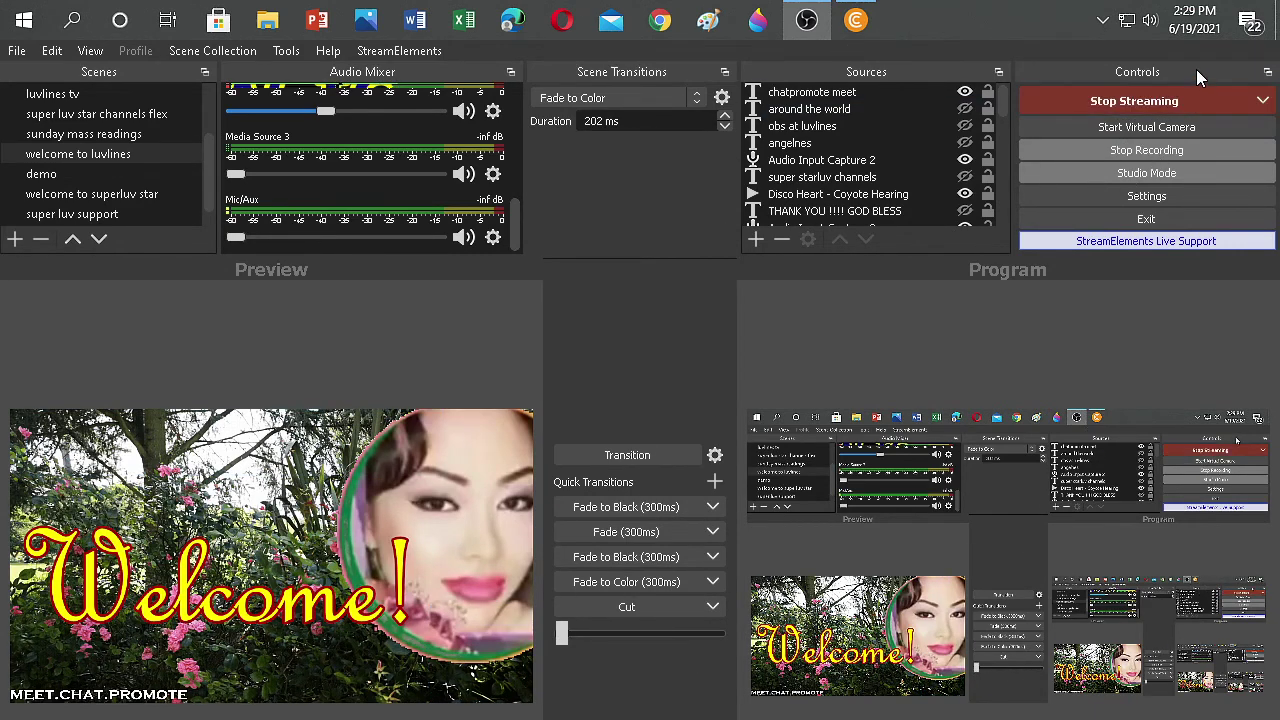
left_click(856, 20)
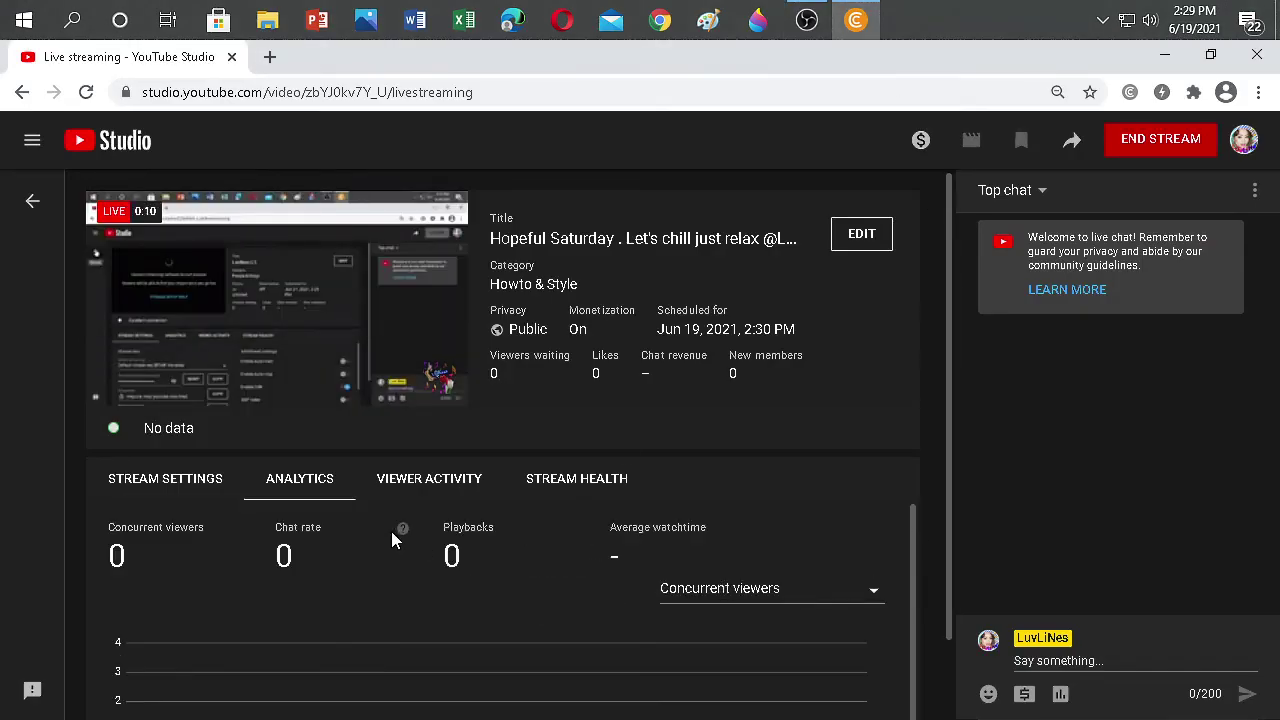
left_click(607, 490)
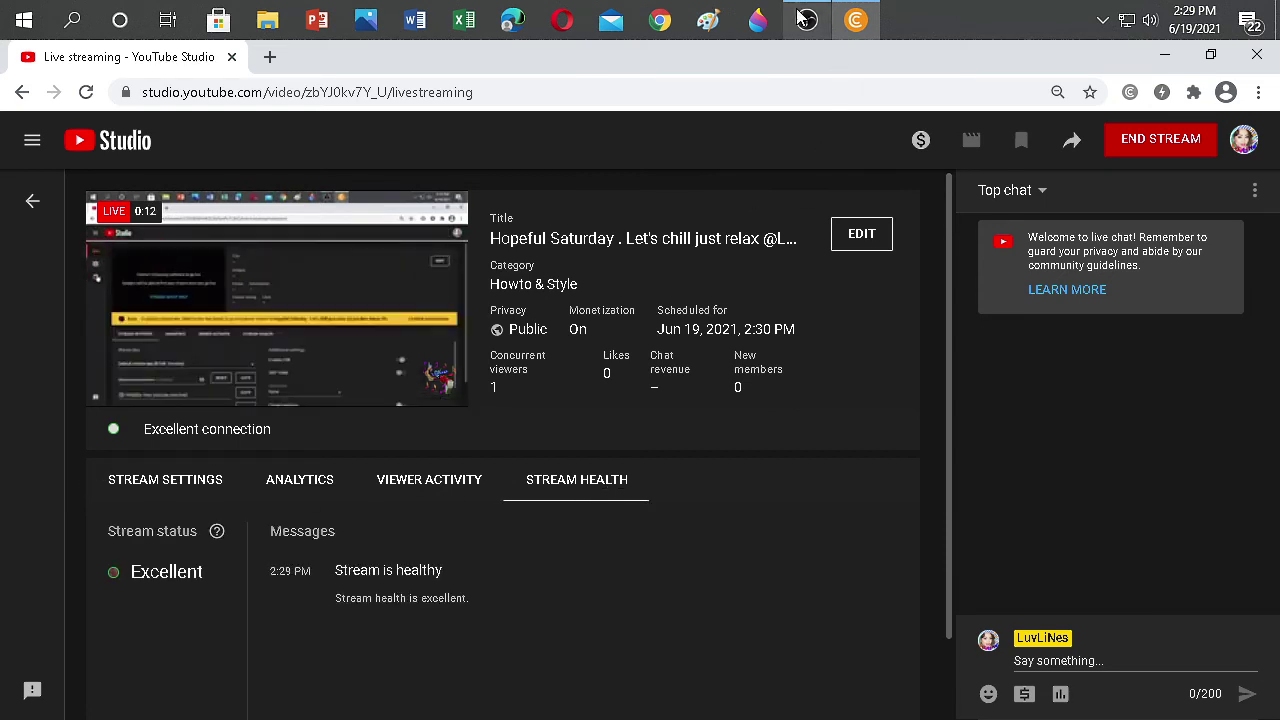
Switch to OBS Studio and transition the "welcome to luvlines" scene from preview to program with the manual transition slider
mouse_move(804, 20)
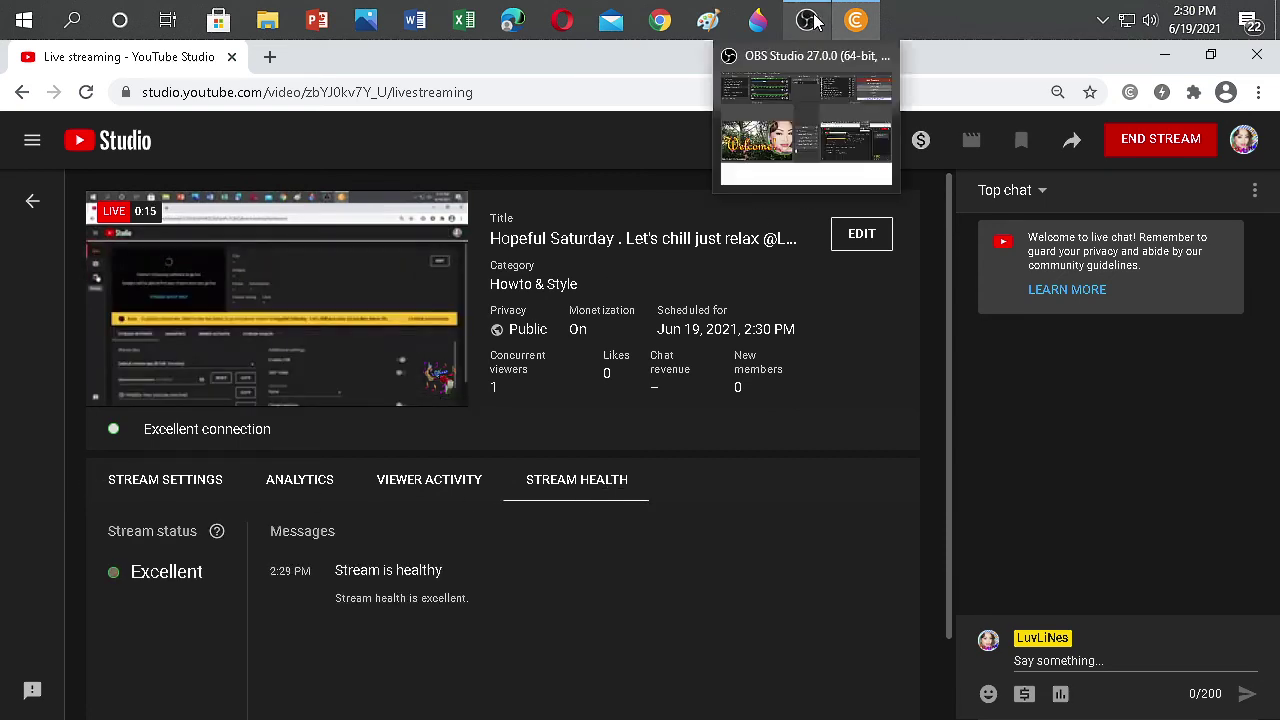
left_click(808, 160)
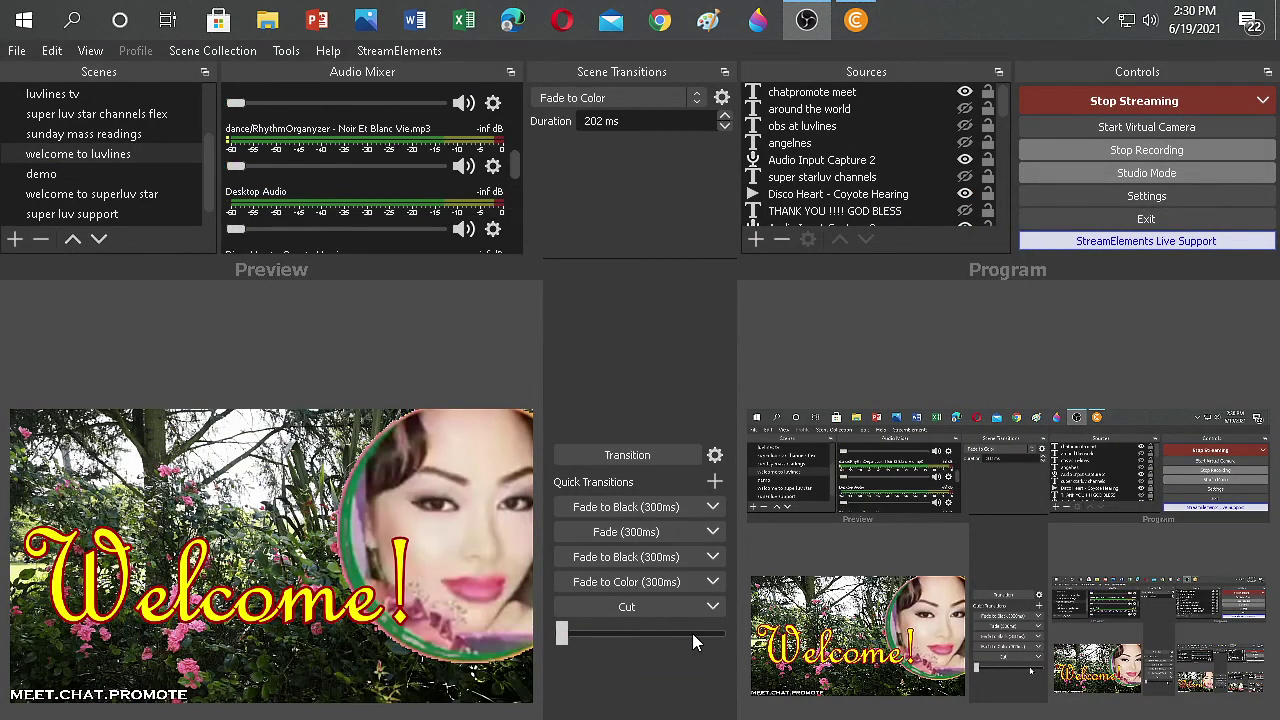
left_click_drag(564, 633, 596, 633)
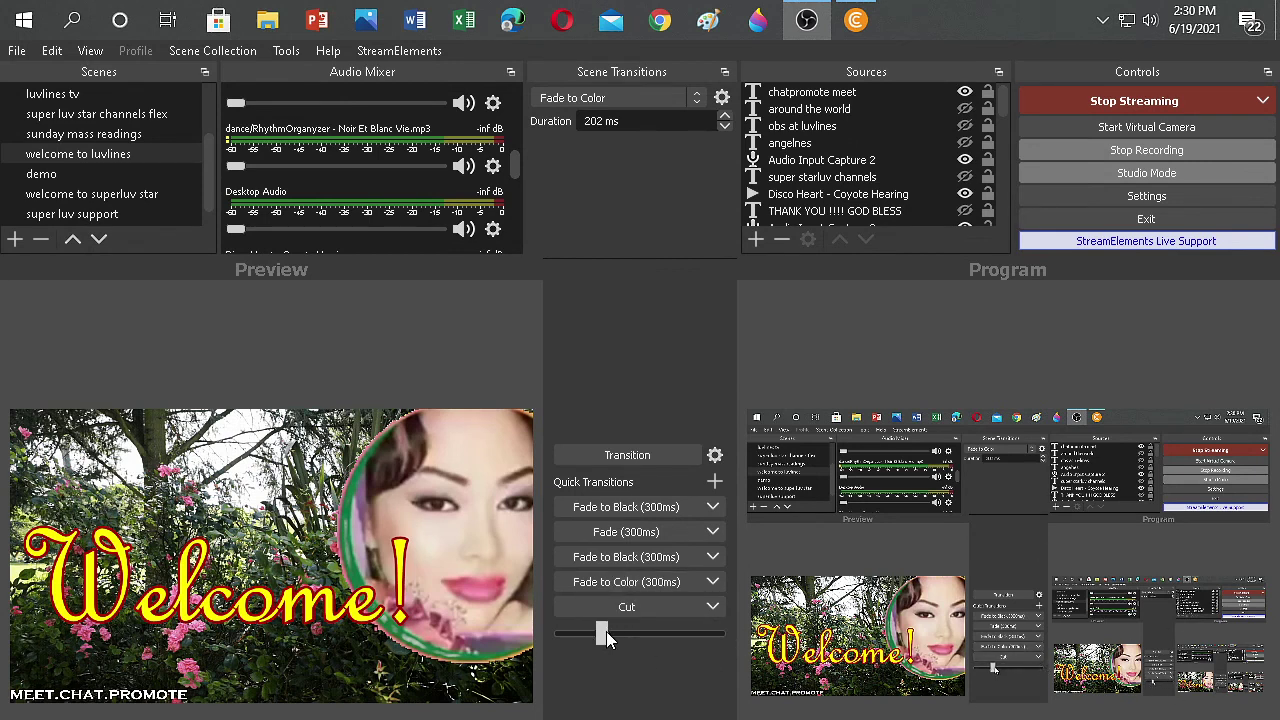
left_click_drag(606, 636, 643, 631)
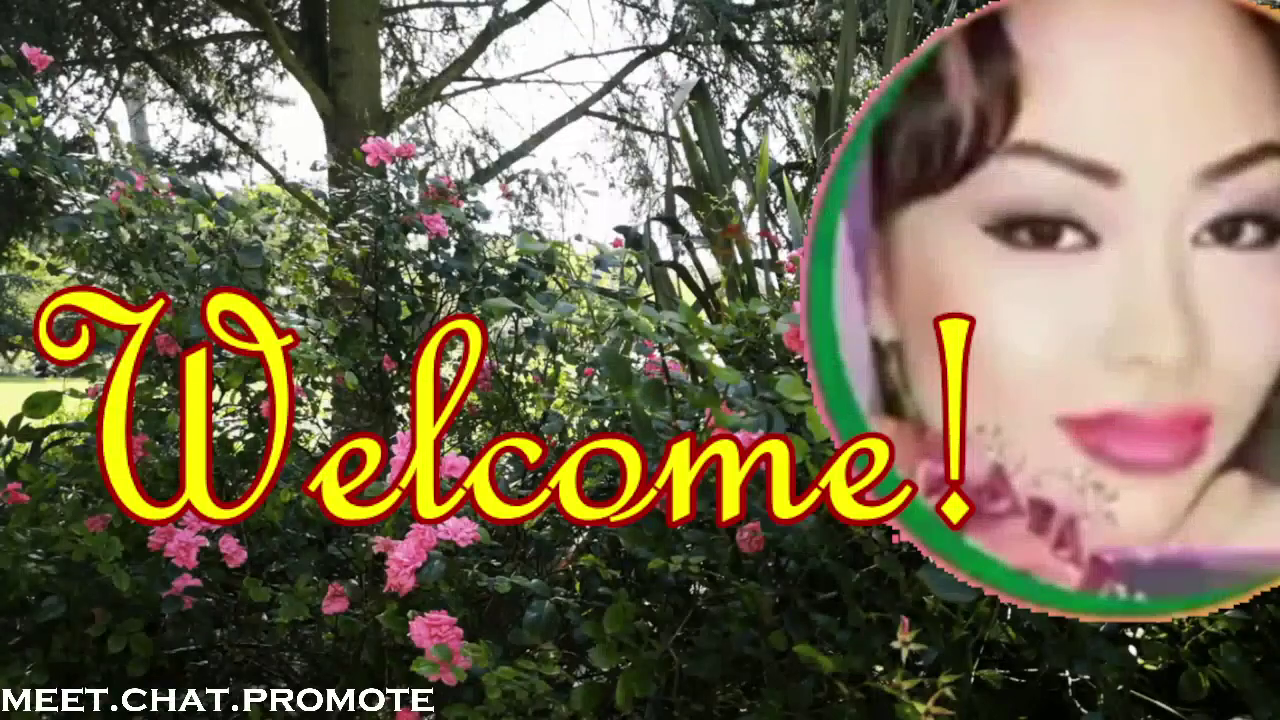